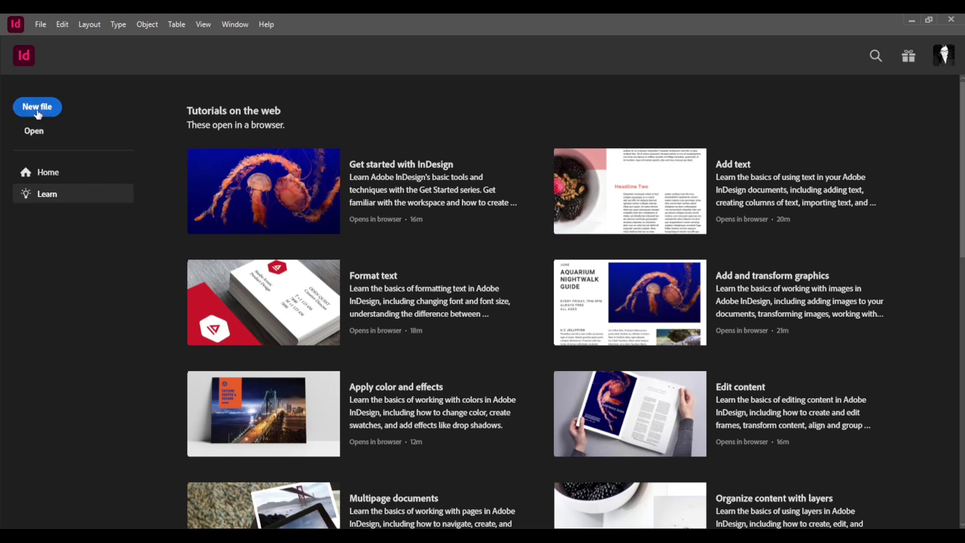
- Start a new blank print document and switch its units to inches
left_click(37, 111)
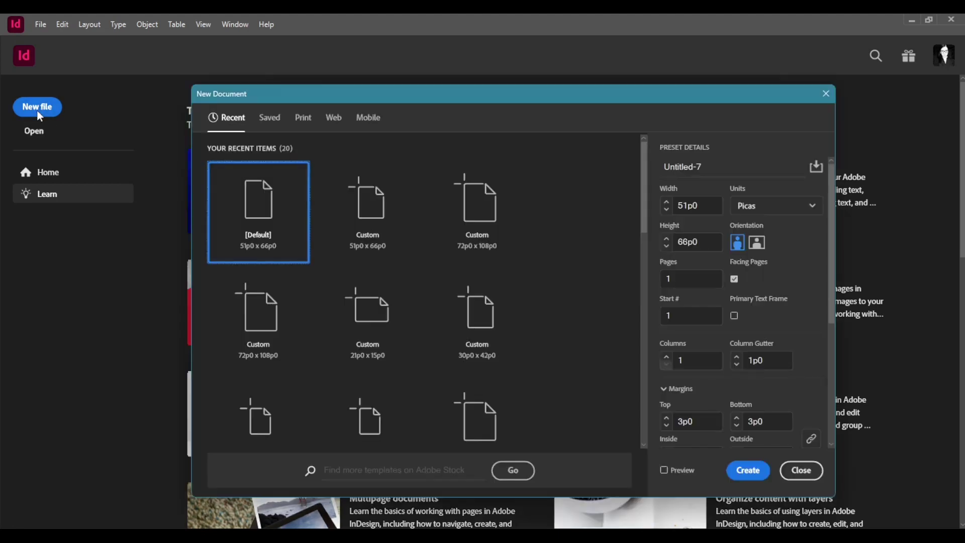
left_click(304, 119)
left_click(753, 210)
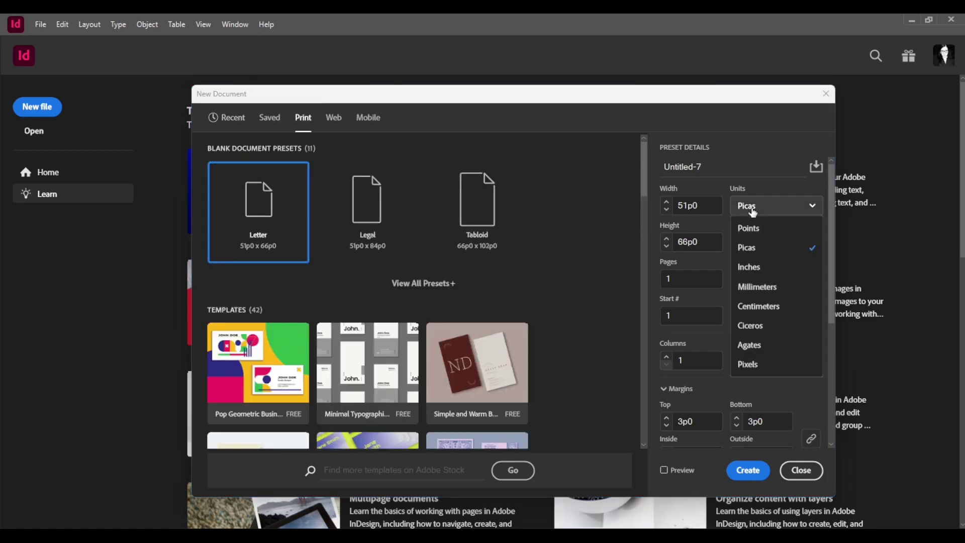
left_click(757, 270)
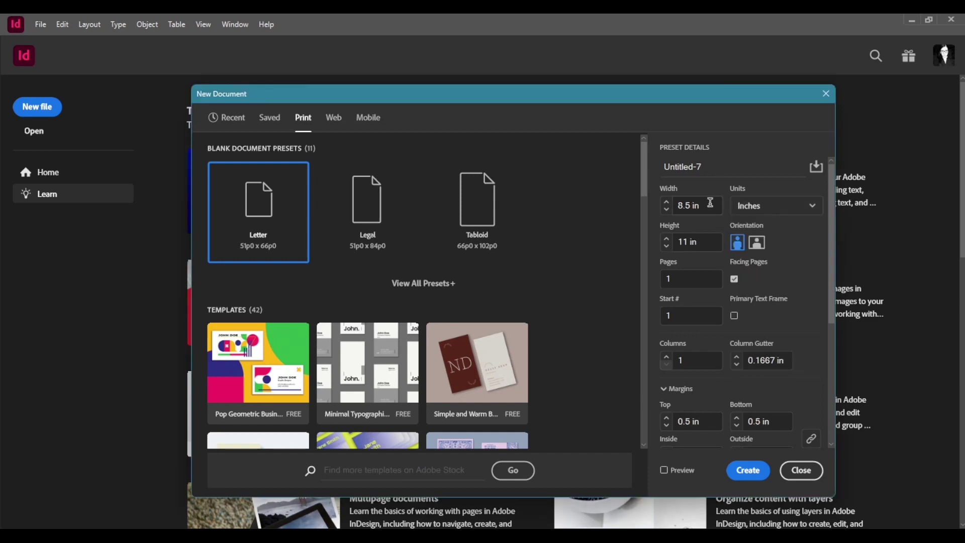
- Make the page landscape with 0.125 in bleed and 0.125 in margins
left_click(757, 244)
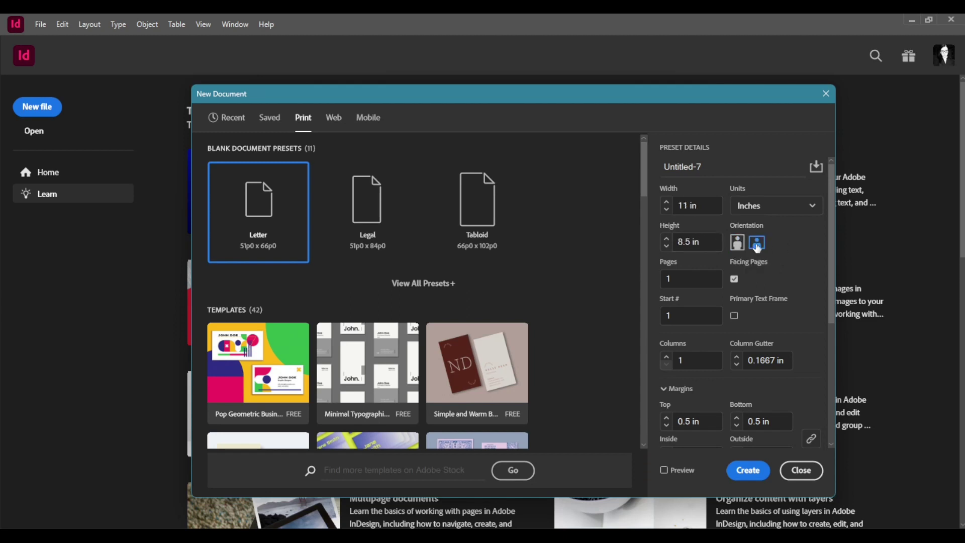
scroll(724, 317, "down", 5)
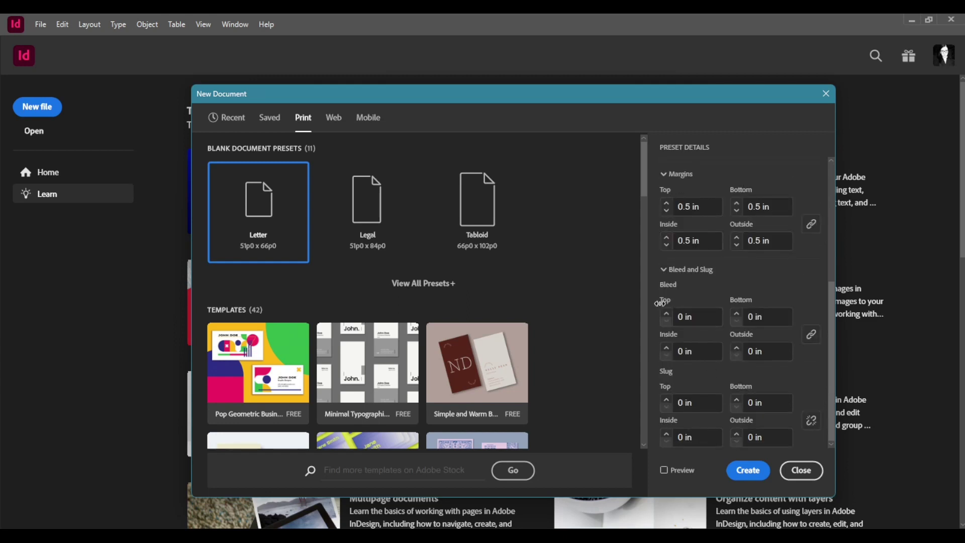
left_click(667, 315)
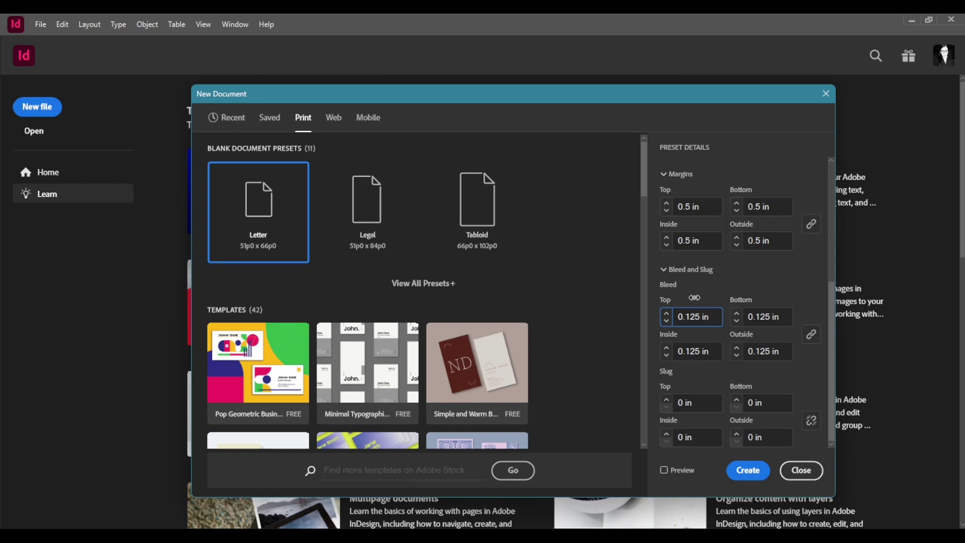
left_click(667, 212)
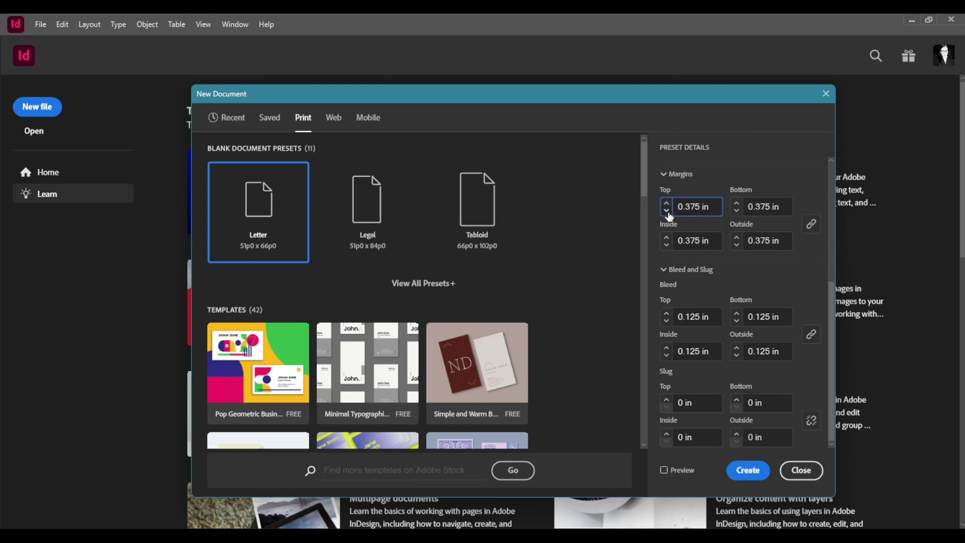
left_click(666, 212)
left_click(667, 211)
scroll(737, 378, "up", 5)
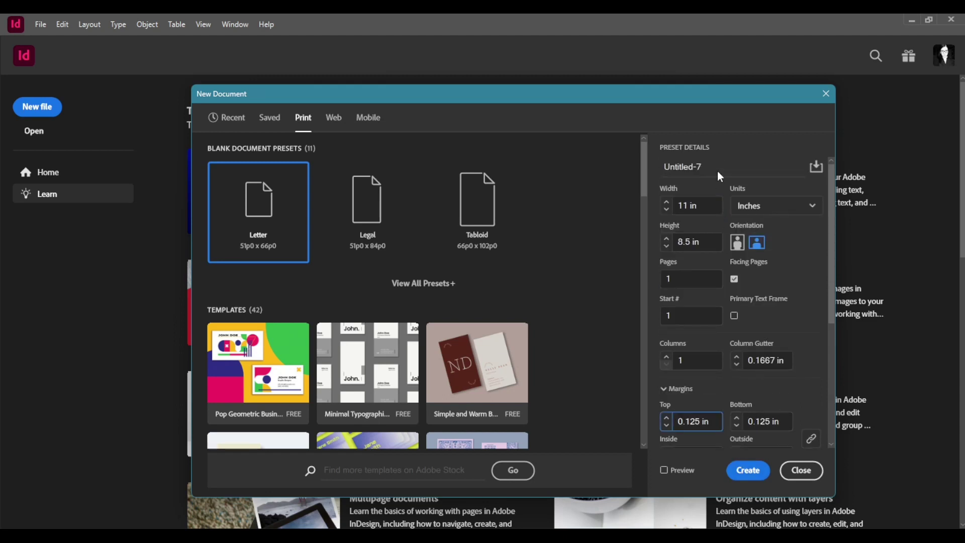
- Set the page size to 6 in wide by 4 in high, previewing the page
left_click_drag(709, 206, 673, 204)
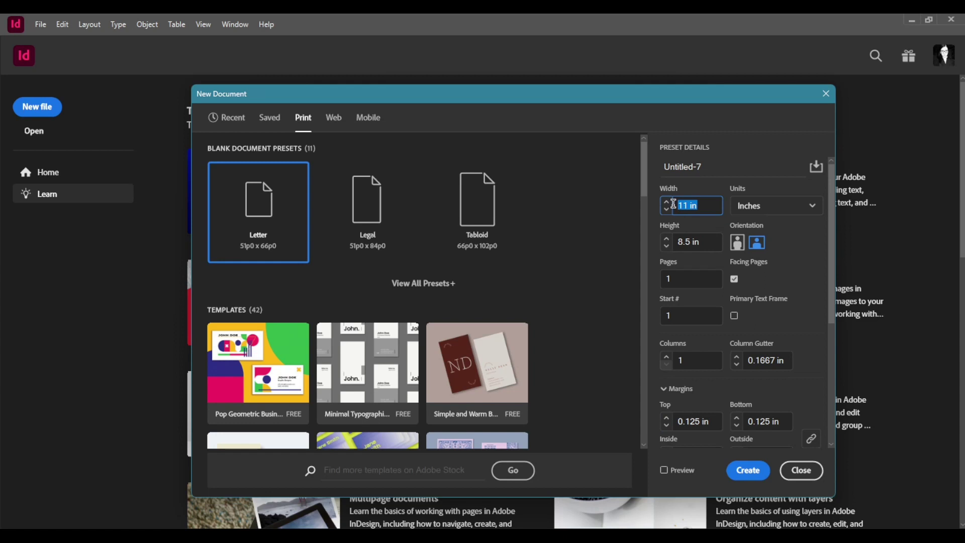
type("8.5")
key("Tab")
key("Tab")
type("4.")
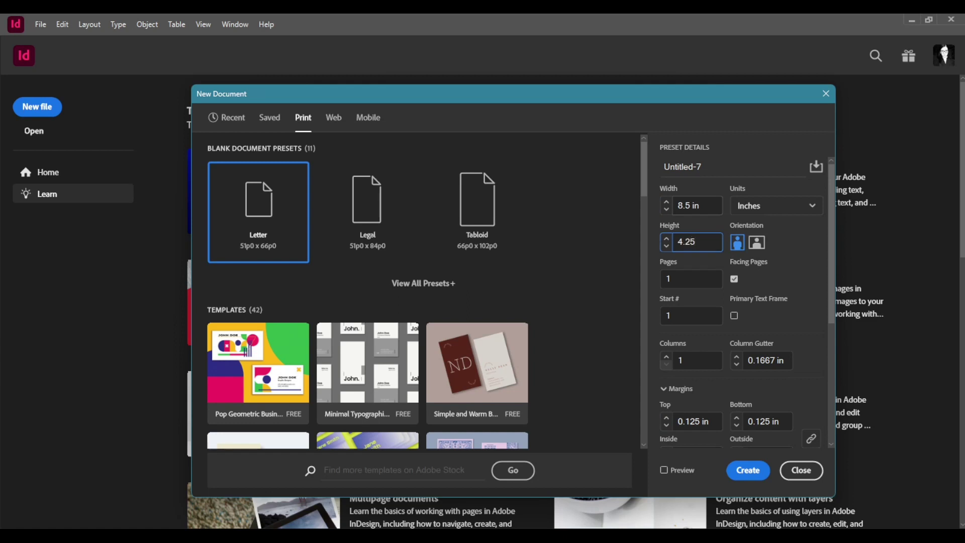
key("Tab")
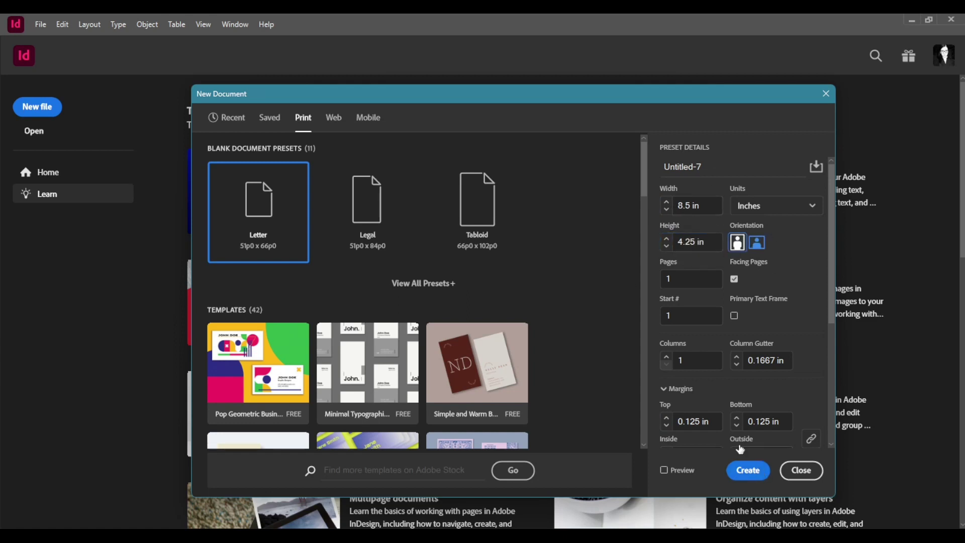
left_click(663, 471)
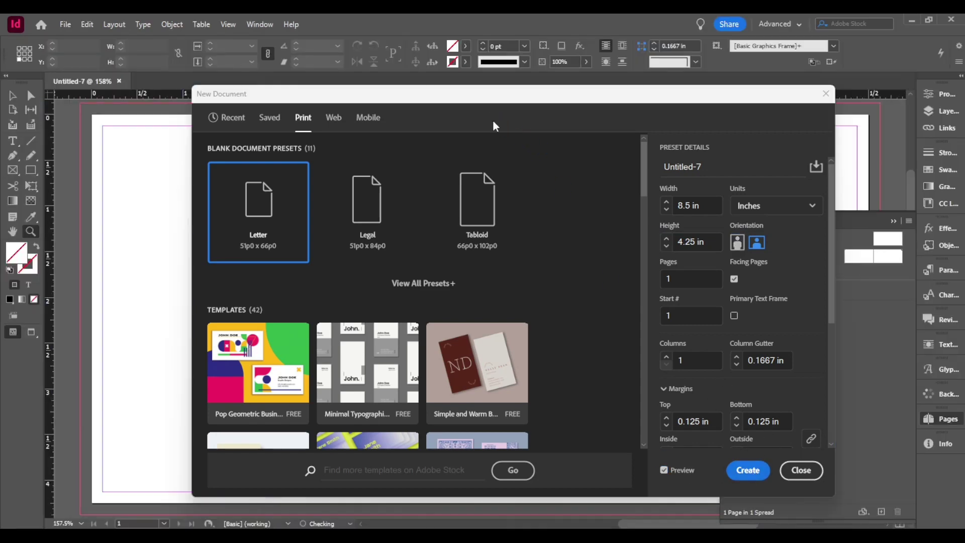
left_click_drag(447, 99, 446, 74)
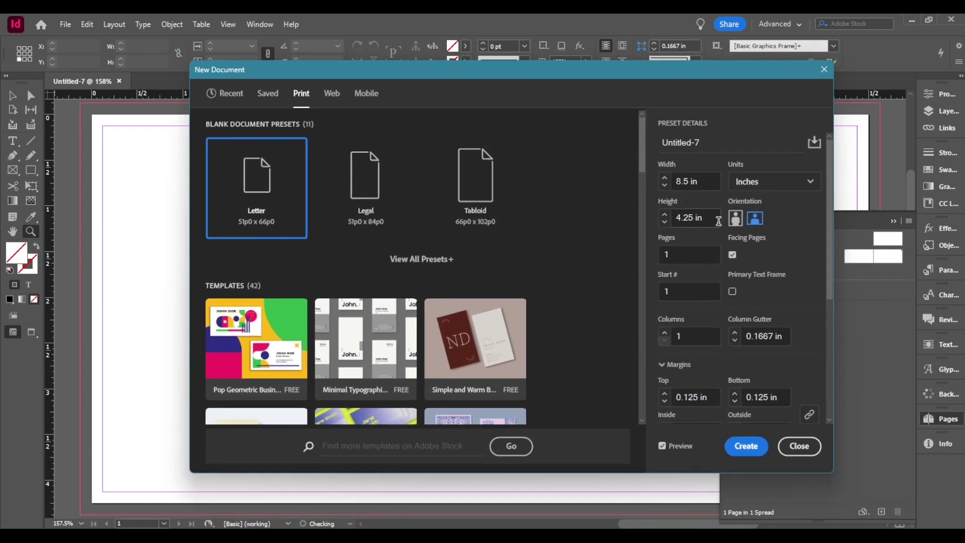
left_click_drag(709, 181, 640, 166)
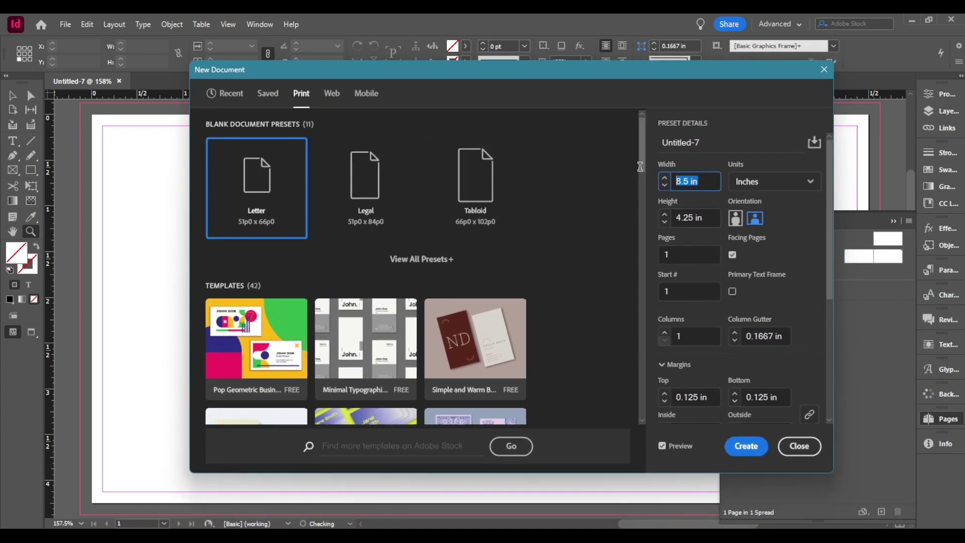
type("6")
left_click_drag(700, 215, 624, 208)
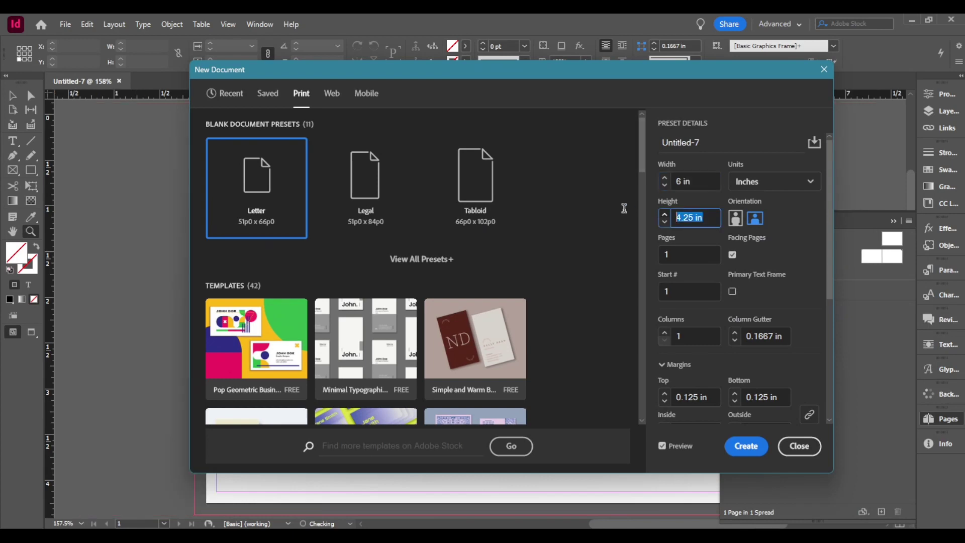
type("4")
left_click(614, 223)
left_click_drag(648, 95, 603, 109)
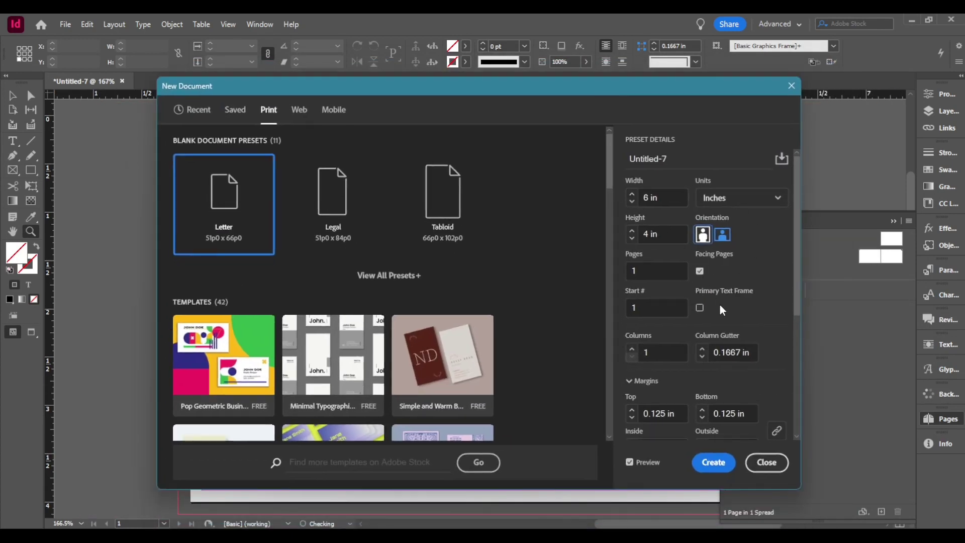
- Keep Facing Pages on, enable Primary Text Frame, and create the document
left_click(701, 274)
left_click(701, 274)
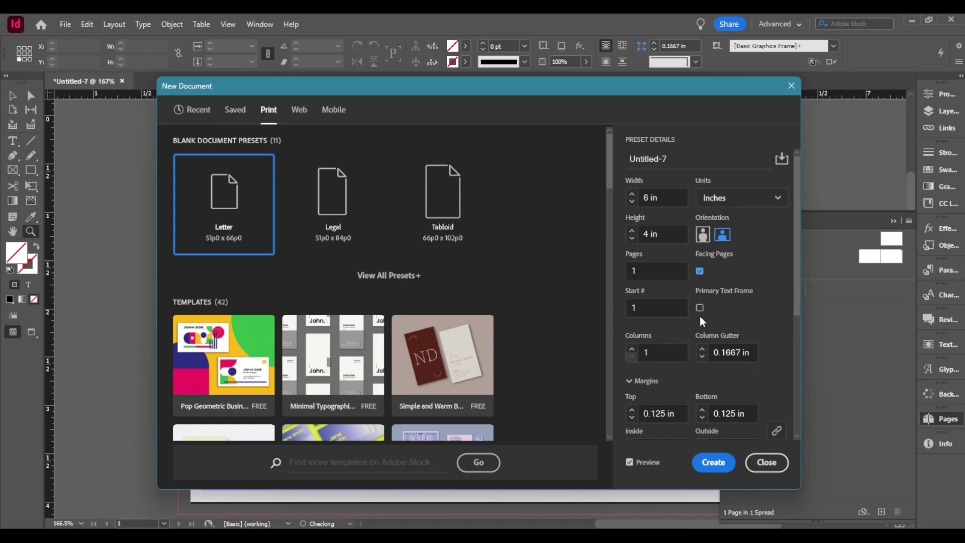
left_click(699, 307)
left_click_drag(487, 98, 568, 307)
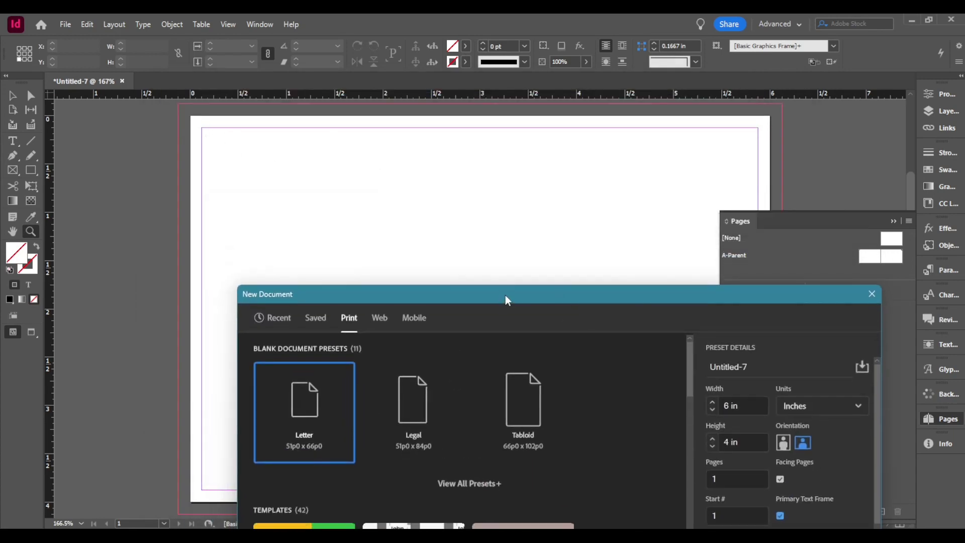
left_click_drag(506, 299, 452, 73)
scroll(721, 345, "down", 5)
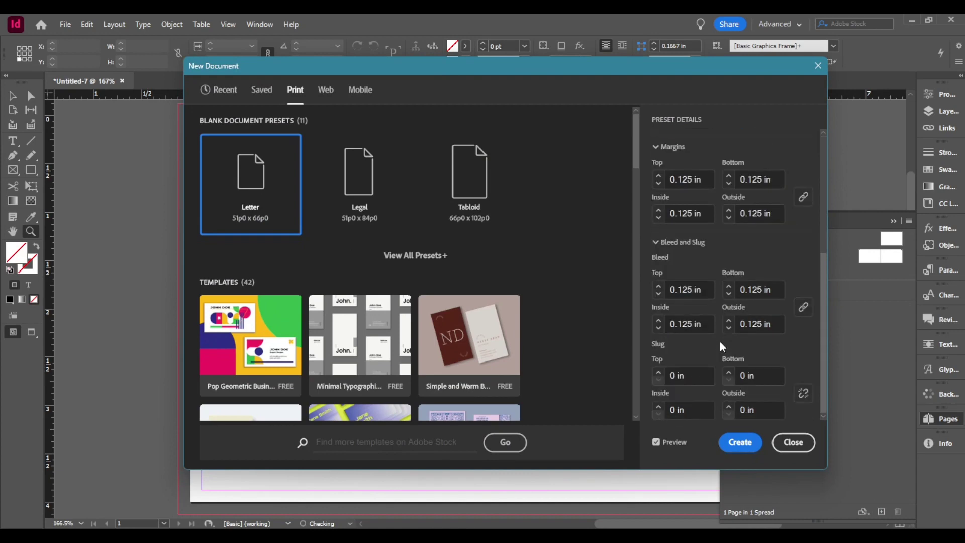
left_click(738, 443)
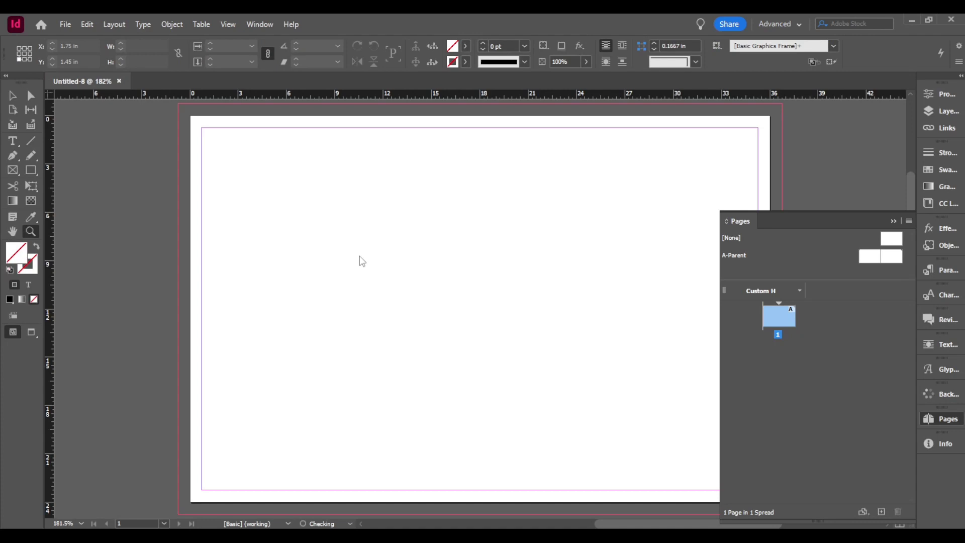
- Narrow the Pages panel, choose the Selection tool, and keep the Advanced workspace
left_click_drag(718, 284, 803, 284)
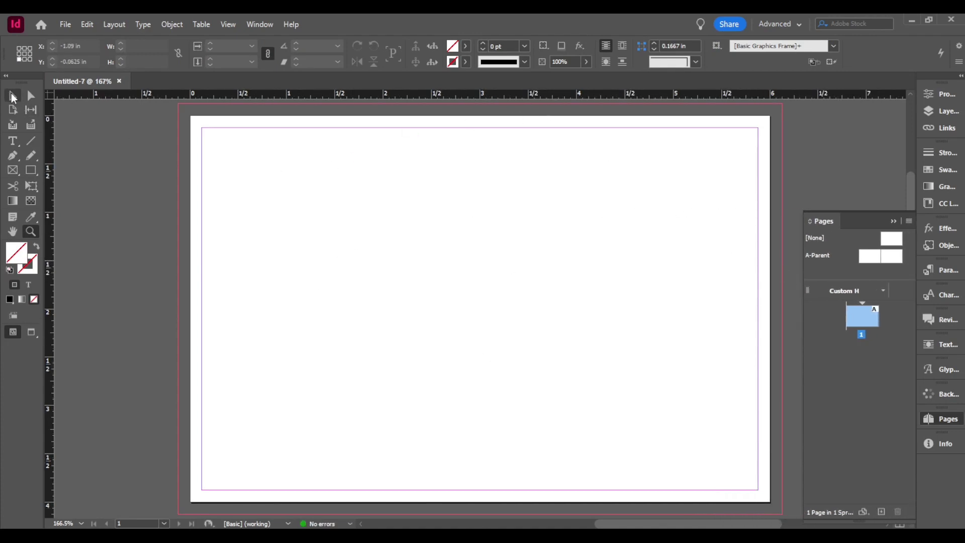
left_click(13, 96)
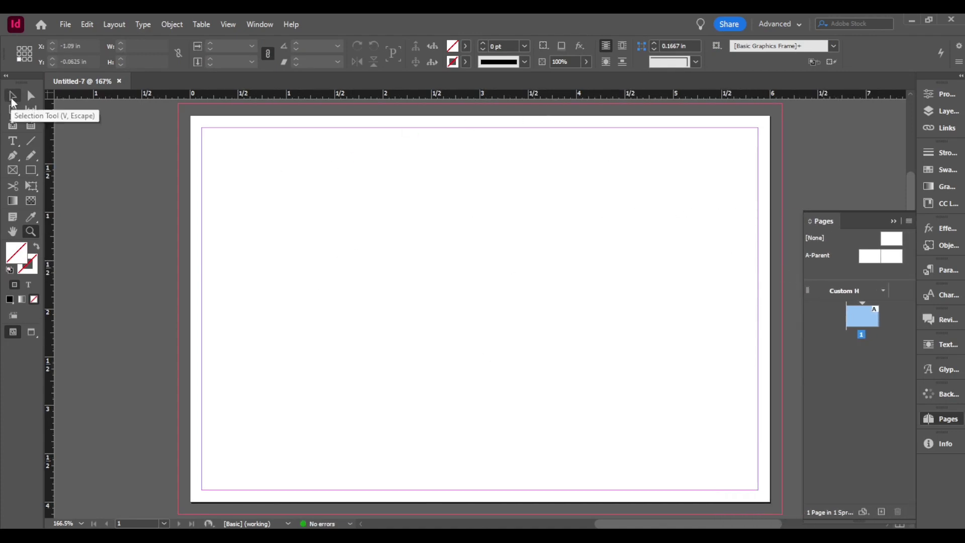
left_click(938, 112)
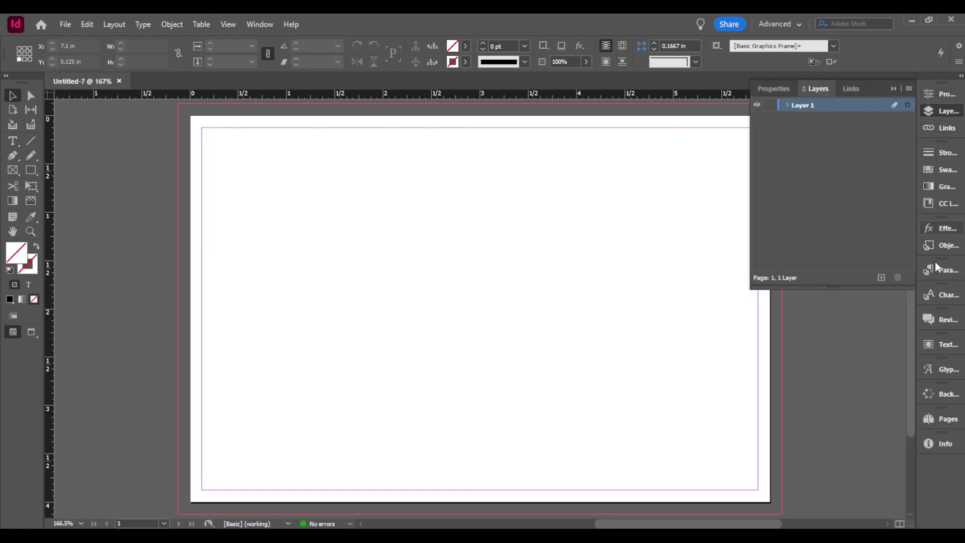
left_click(936, 421)
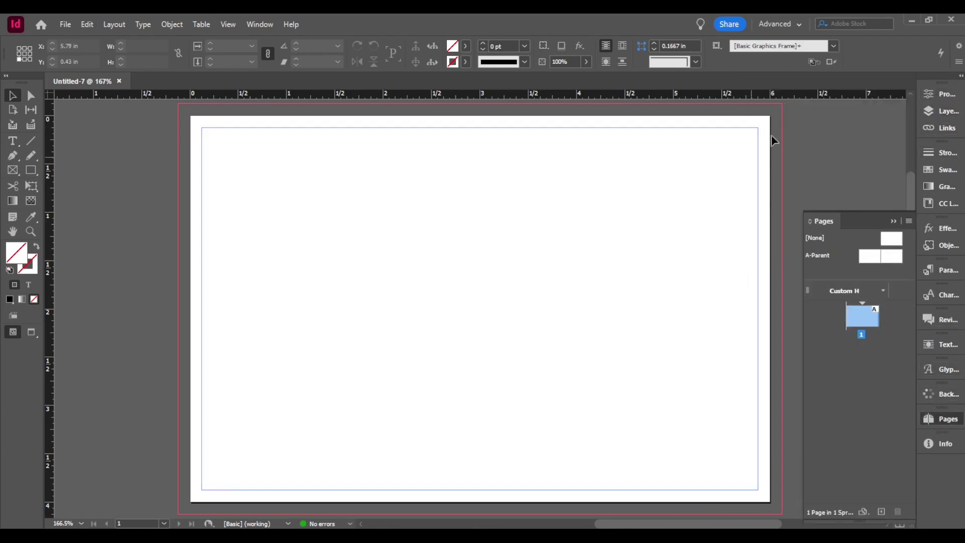
left_click(787, 25)
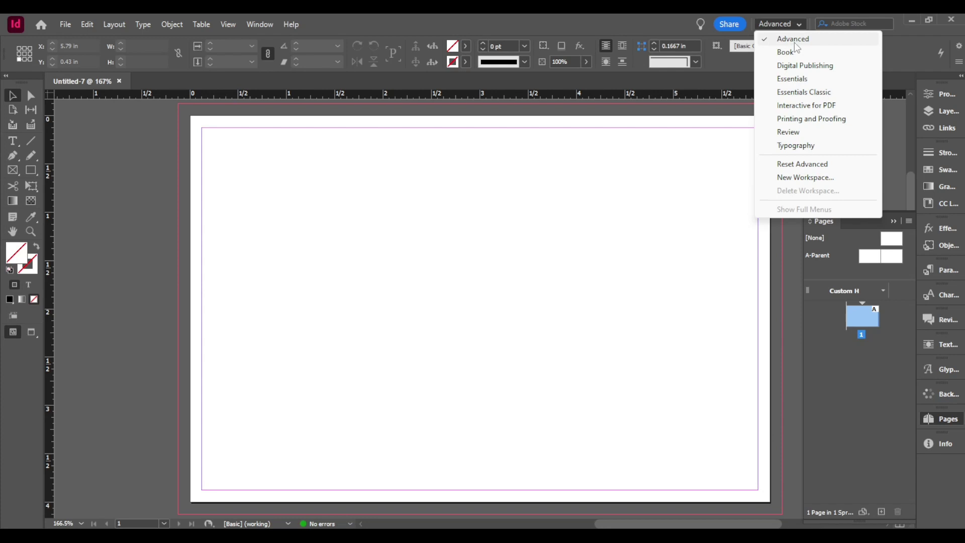
left_click(799, 40)
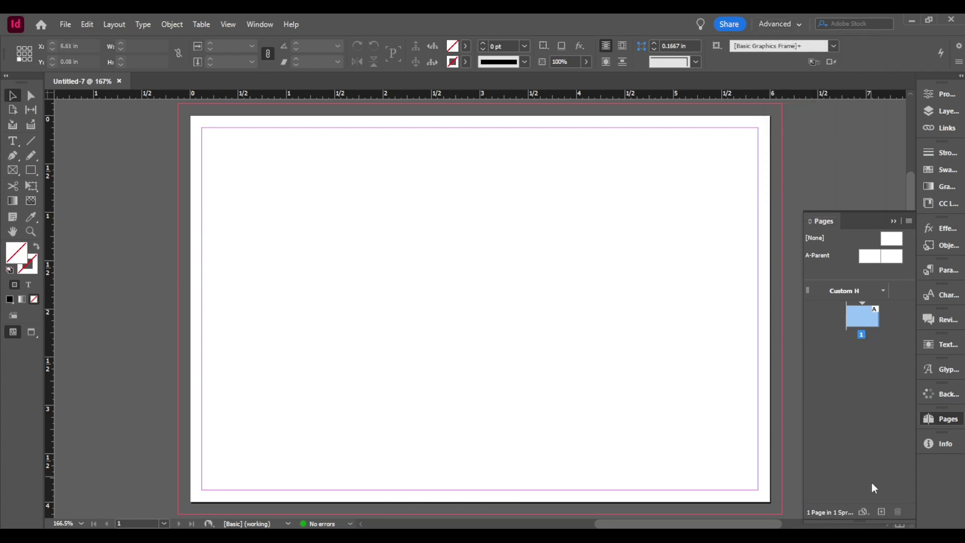
- Add five pages so the document has six pages
left_click(882, 512)
left_click(882, 513)
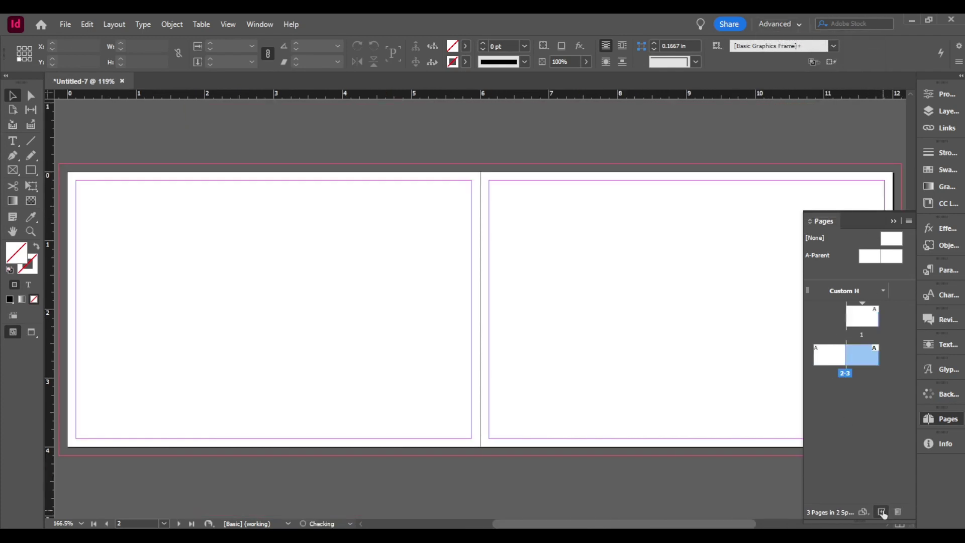
left_click(882, 512)
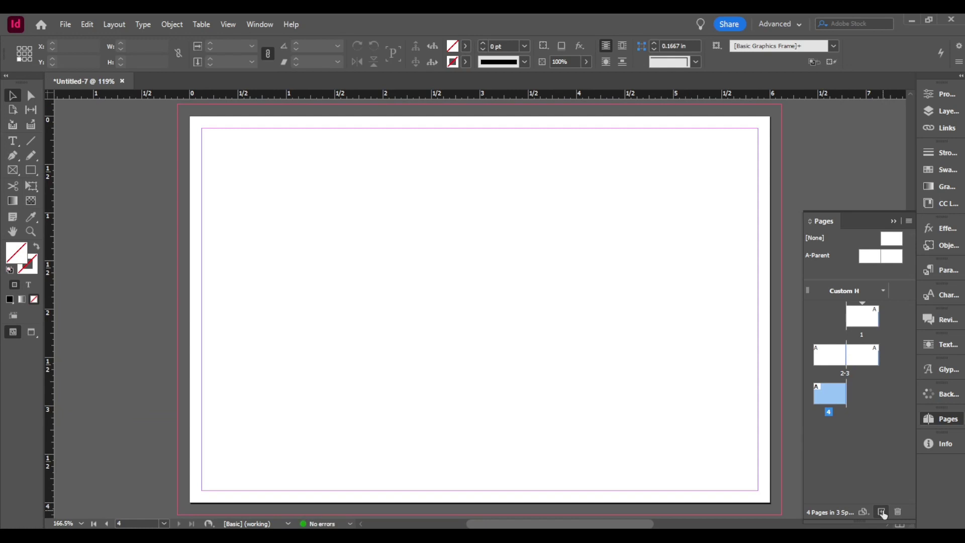
left_click(882, 512)
left_click(882, 512)
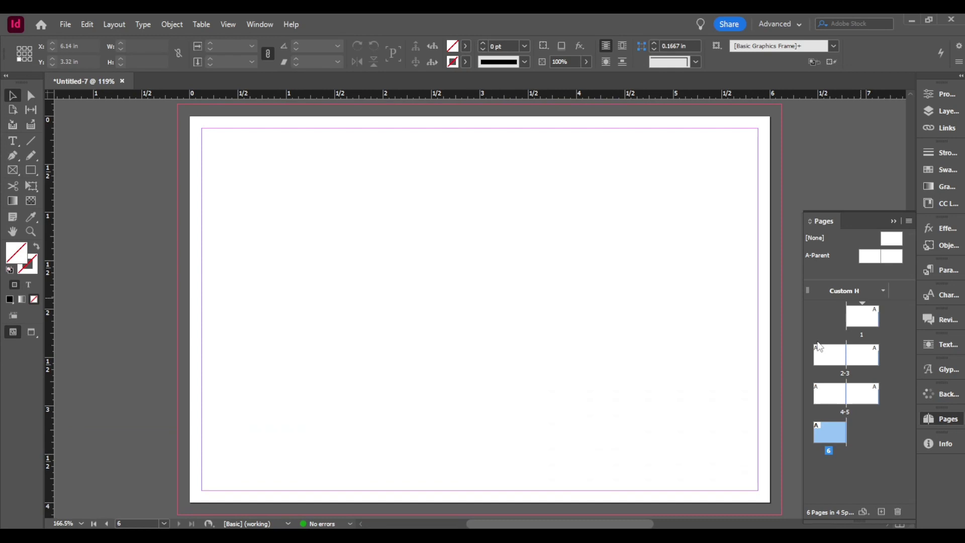
- Type COVER on page 1 and BACK on page 6, then view spreads 2-3 and 4-5
double_click(869, 321)
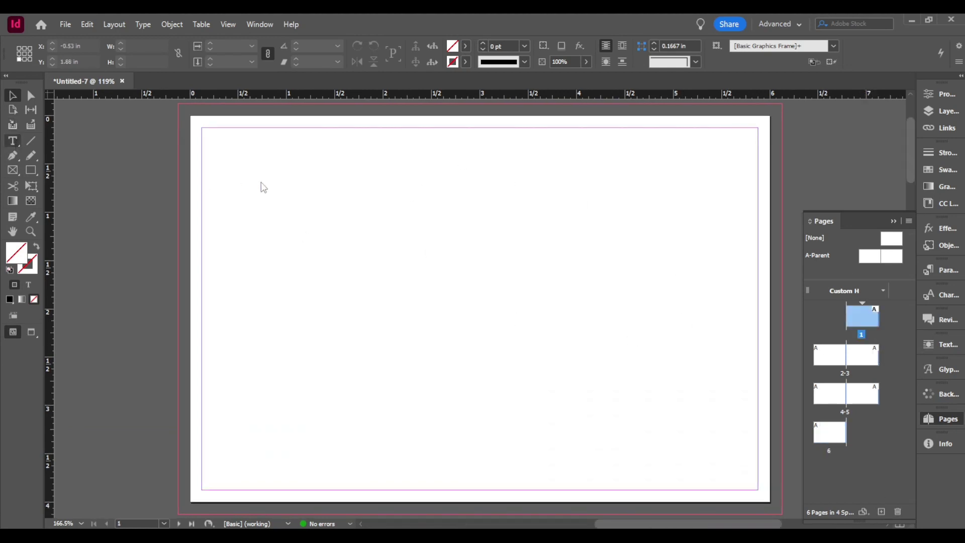
key("t")
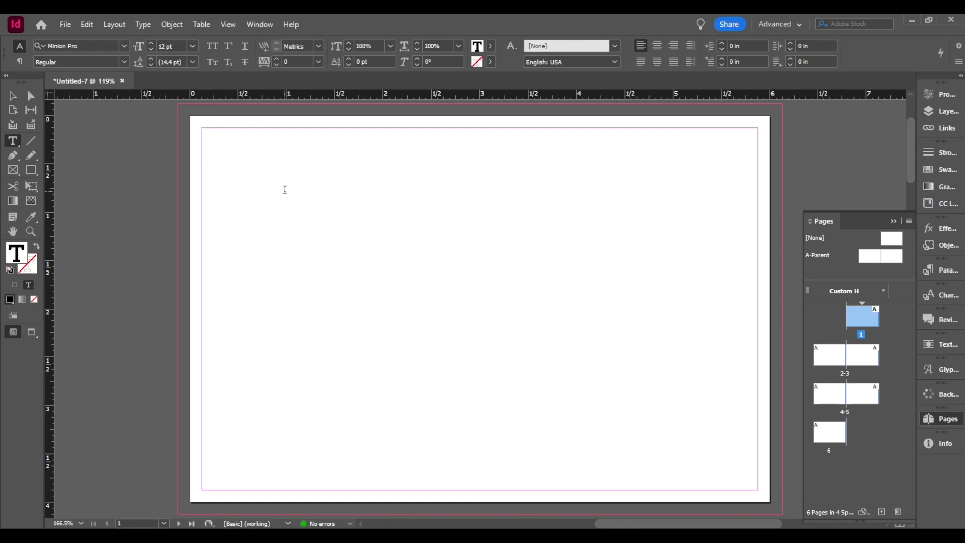
type("COVER")
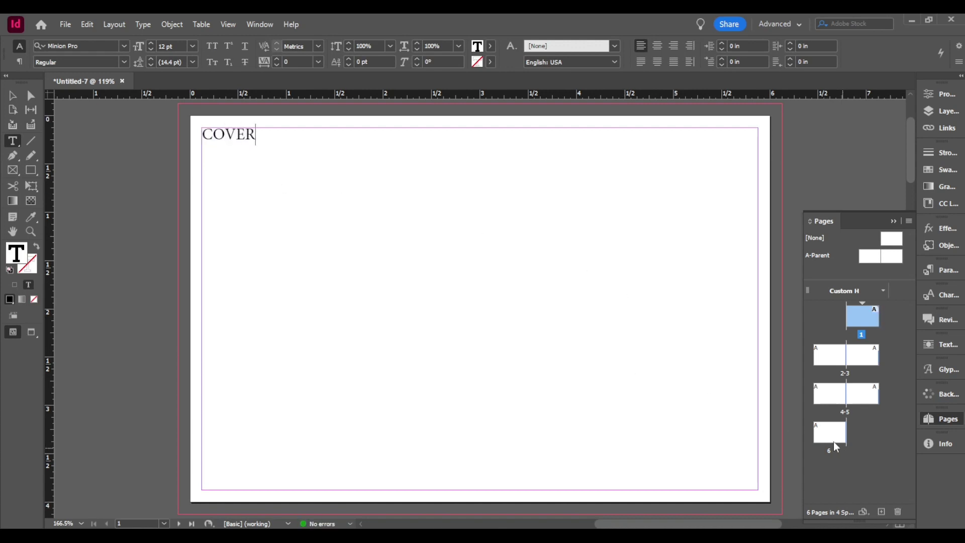
double_click(830, 436)
type("BACK")
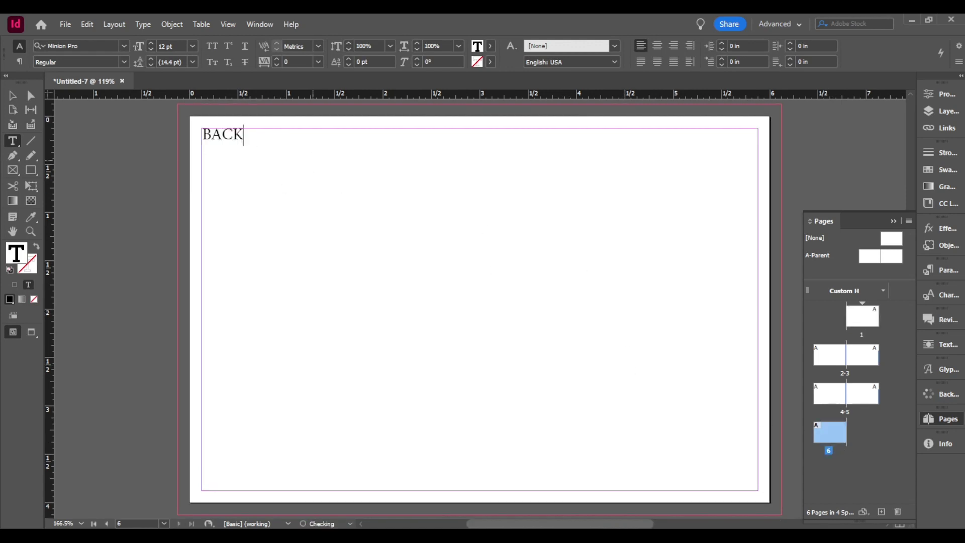
double_click(838, 361)
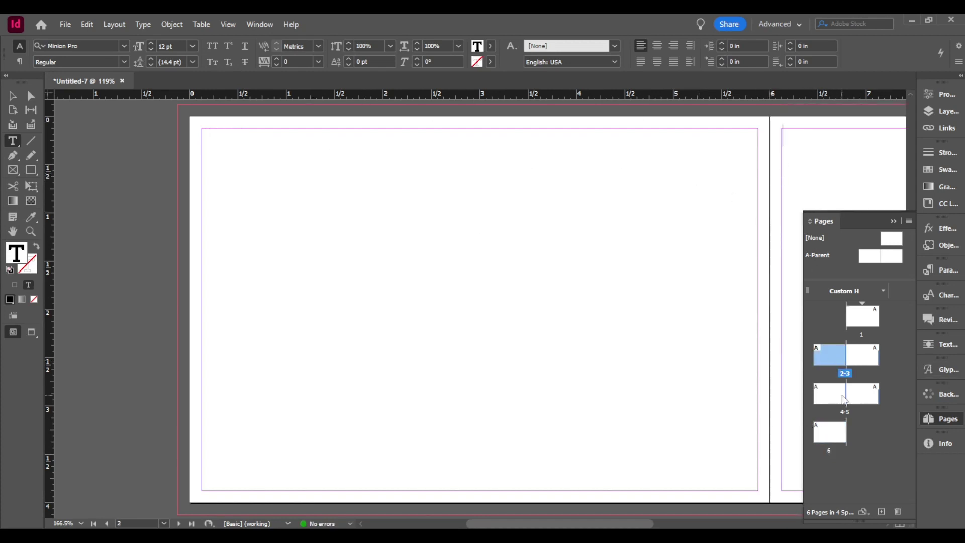
double_click(846, 398)
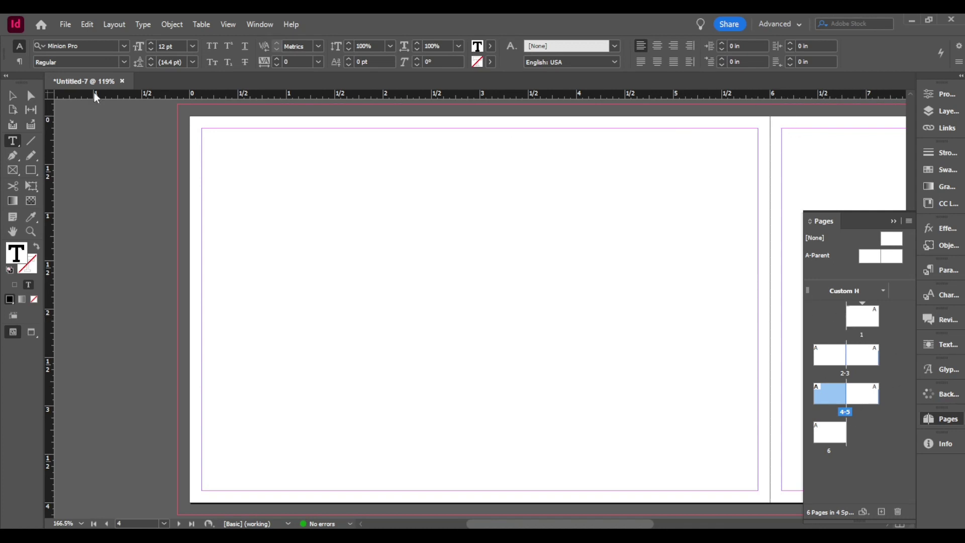
- Delete the word COVER from page 1's text frame
left_click(11, 98)
double_click(863, 316)
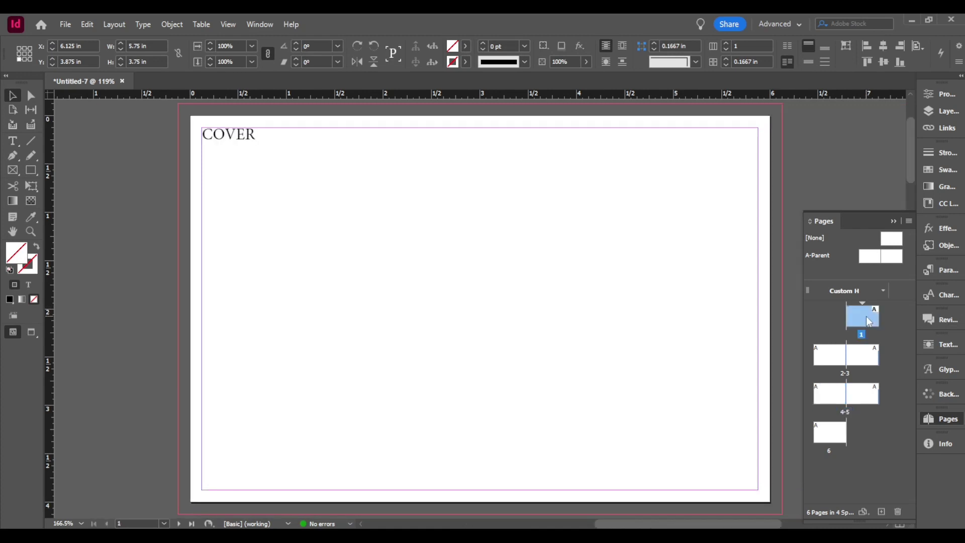
left_click(201, 164)
double_click(248, 134)
double_click(254, 143)
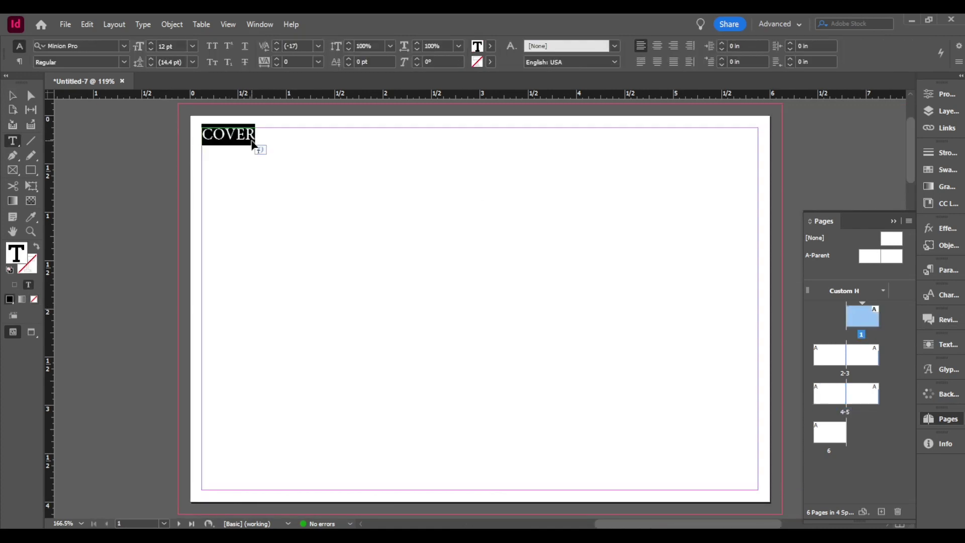
key("BackSpace")
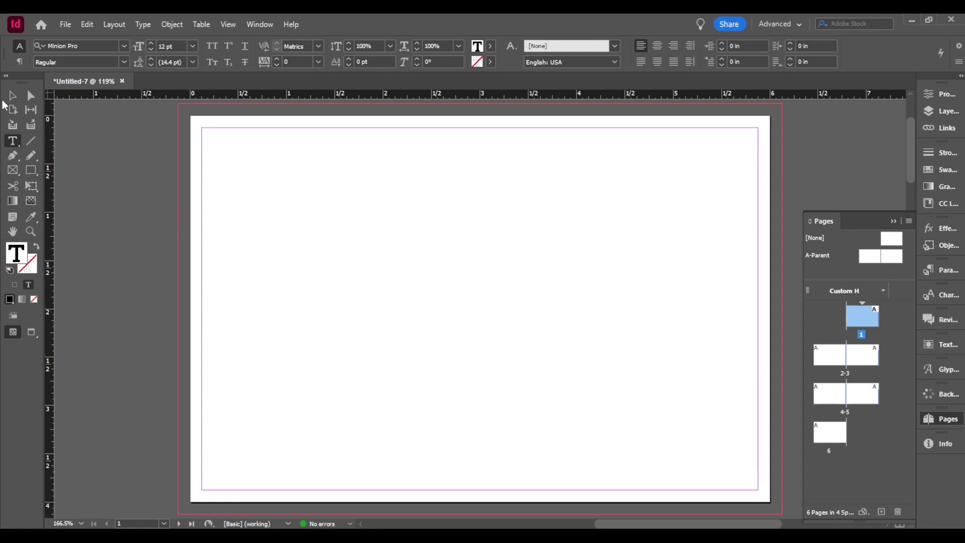
key("Escape")
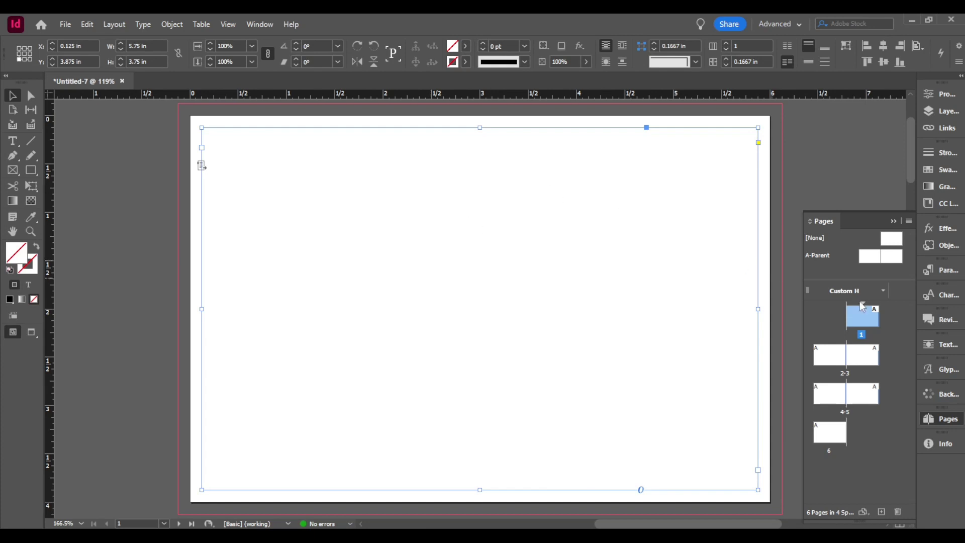
- Apply A-Parent to page 1 and check pages 2 and 4
double_click(889, 257)
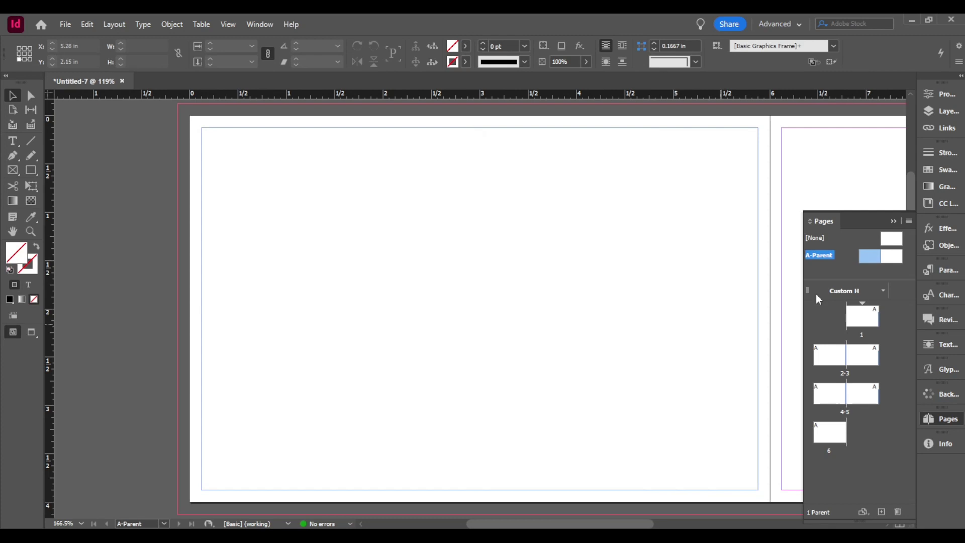
double_click(889, 258)
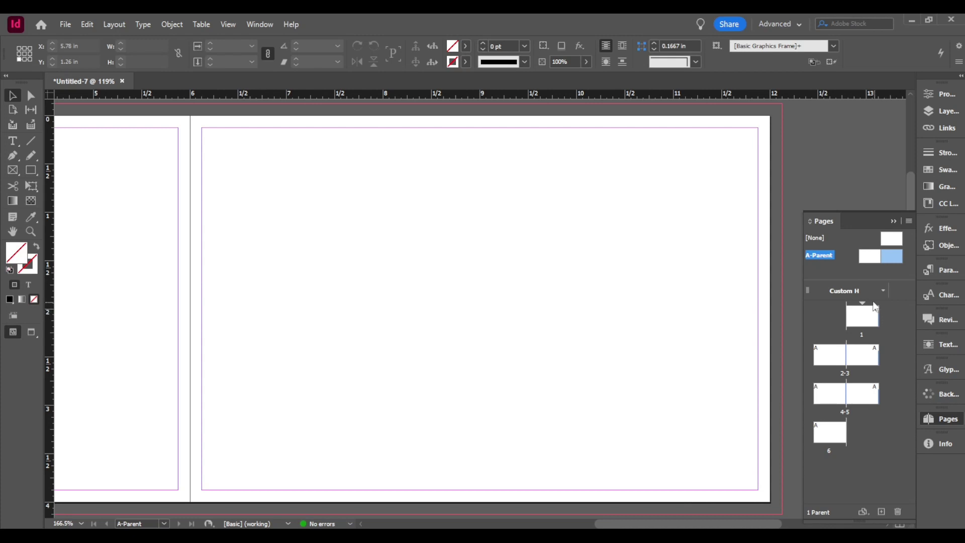
left_click_drag(875, 307, 877, 316)
double_click(830, 358)
double_click(868, 401)
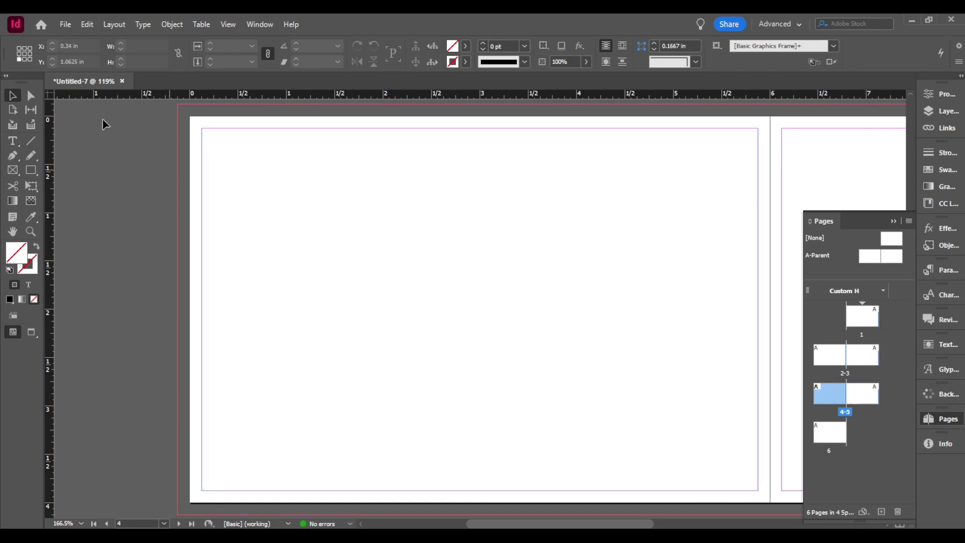
- Undo back to the COVER text and delete it again, leaving the frame empty
left_click(13, 140)
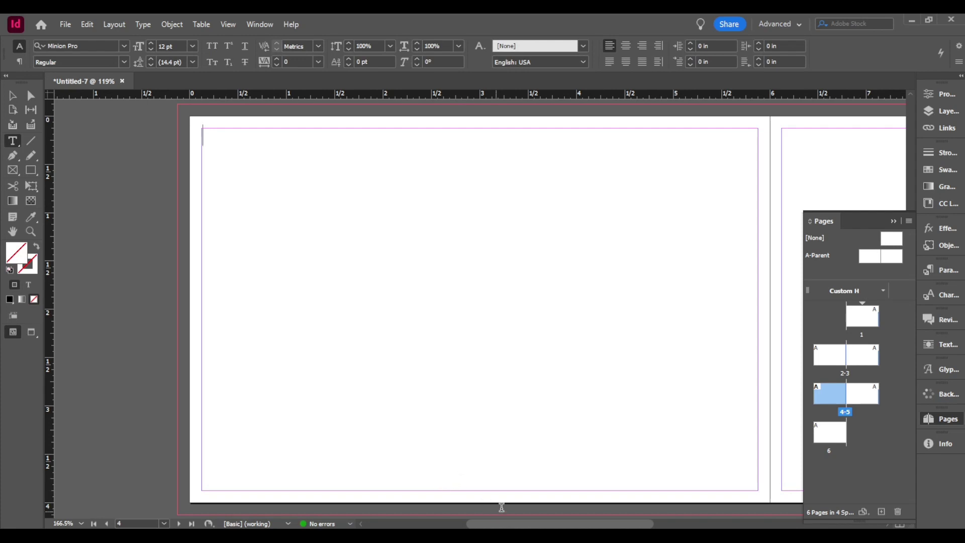
key("ctrl+z")
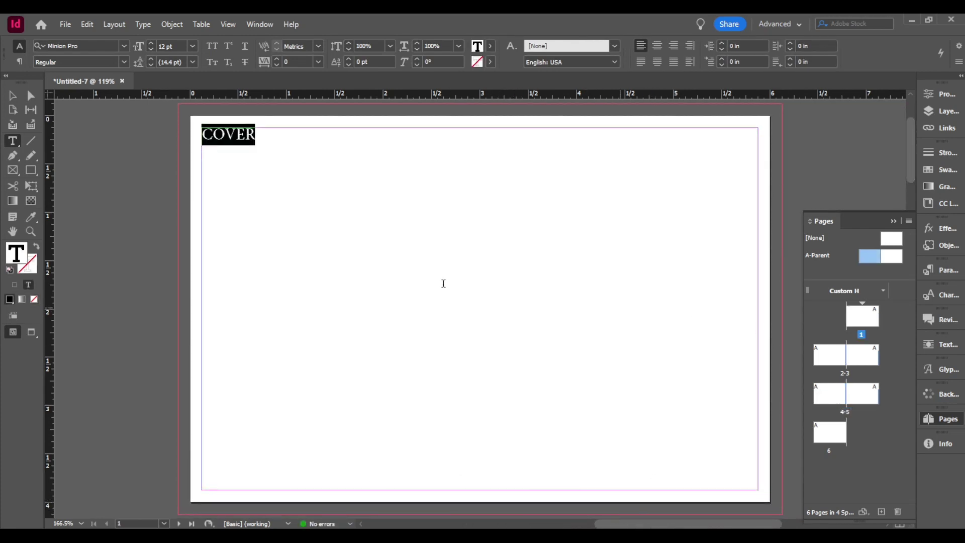
left_click(265, 145)
double_click(258, 147)
key("Delete")
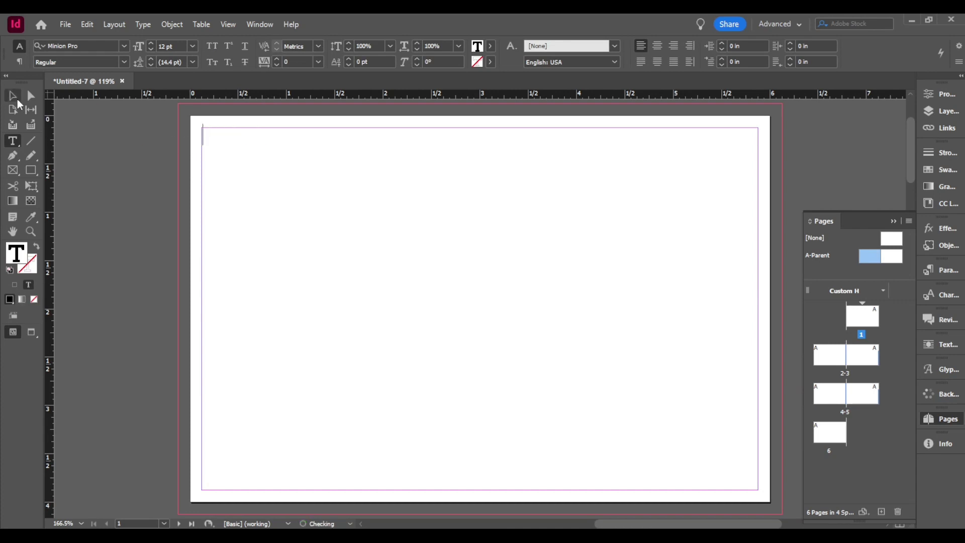
left_click(15, 97)
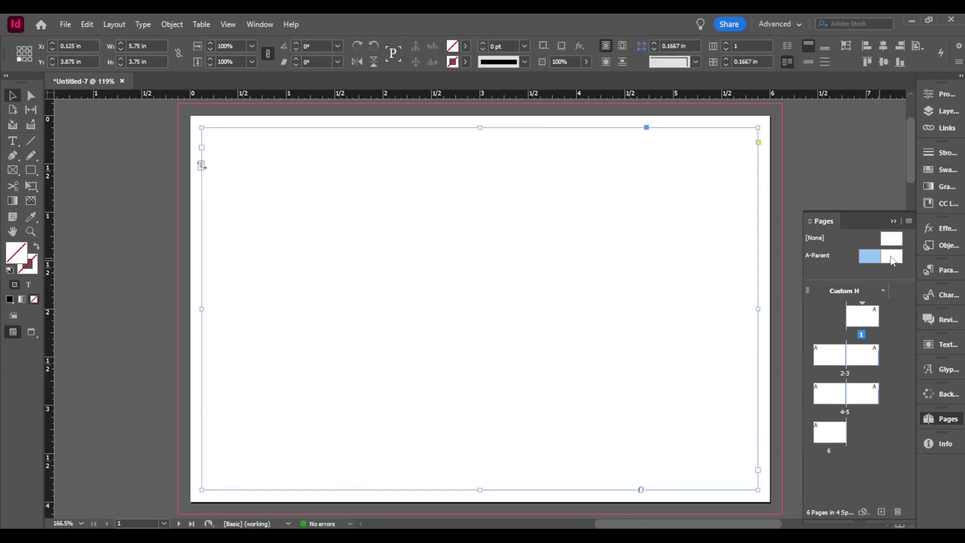
- Create a new parent spread and name it B-INSIDE
left_click(888, 509)
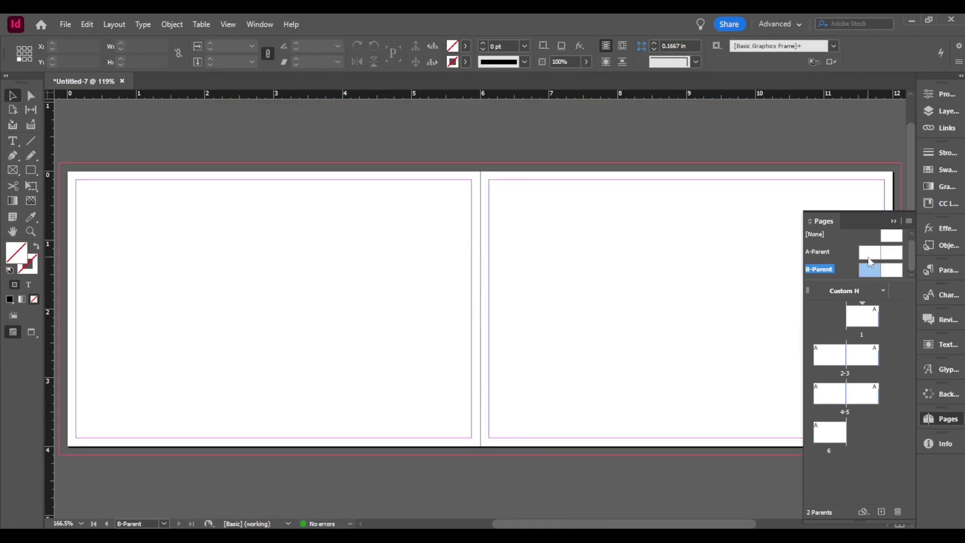
left_click(820, 272)
right_click(817, 272)
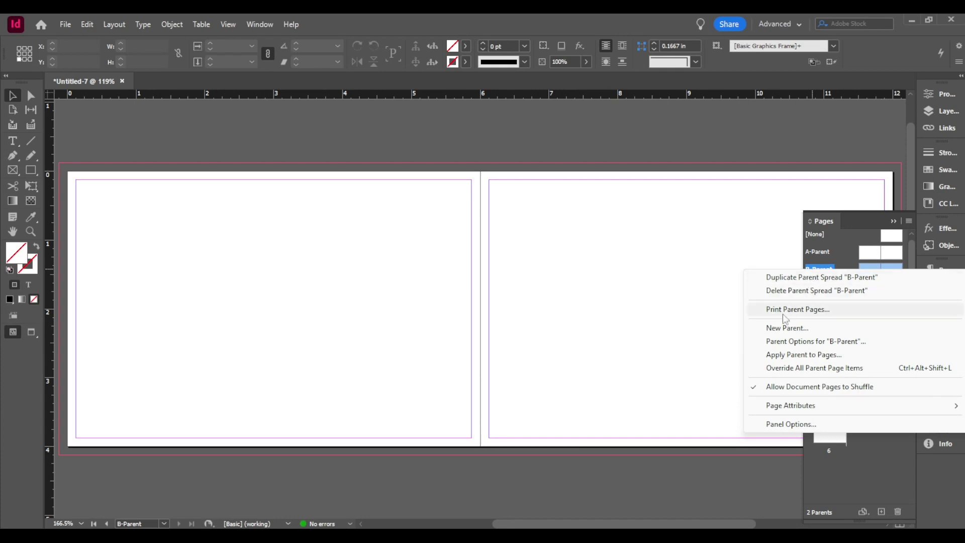
left_click(788, 346)
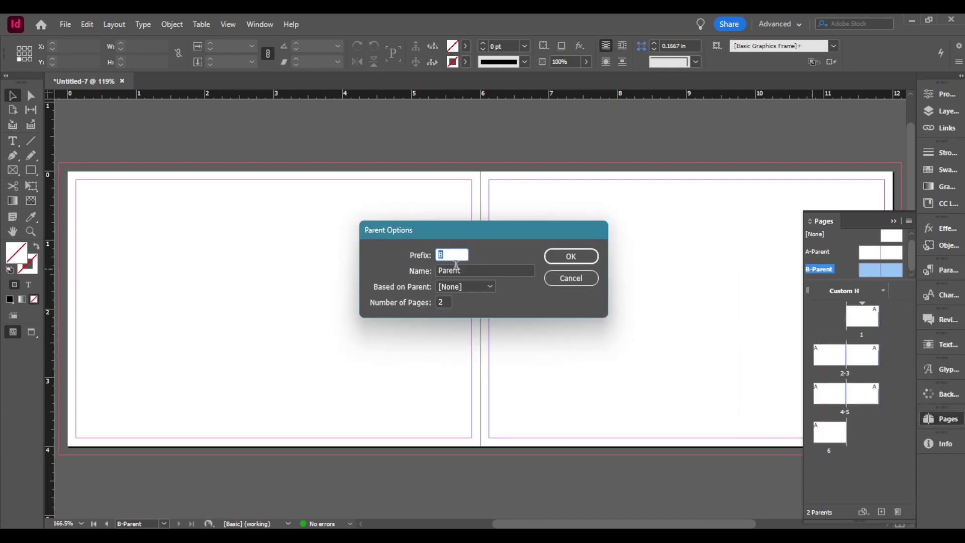
left_click(468, 270)
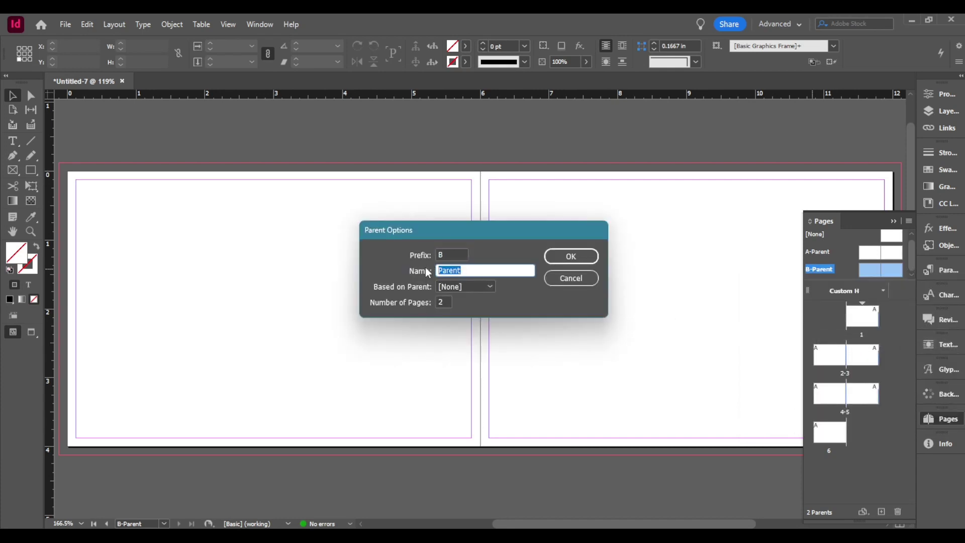
type("INSIDE")
key("Return")
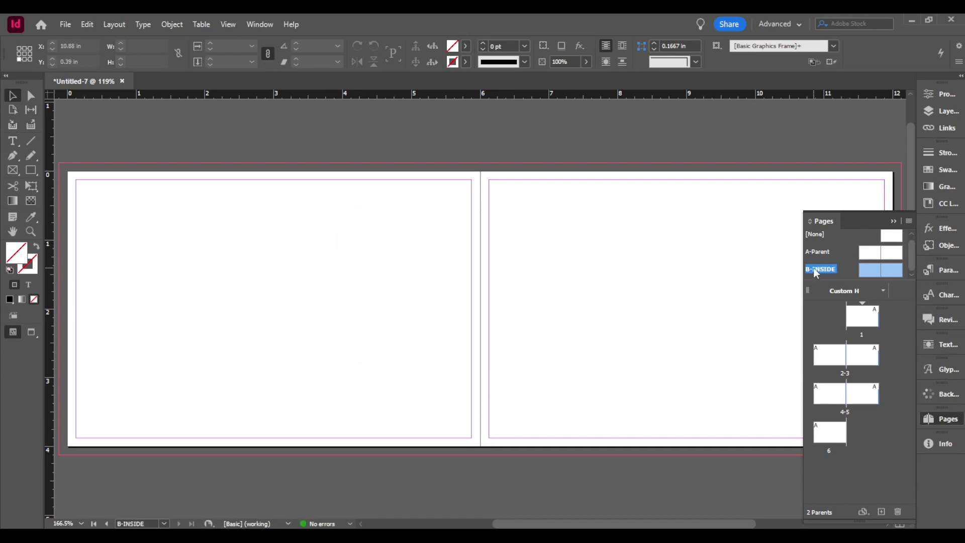
right_click(815, 271)
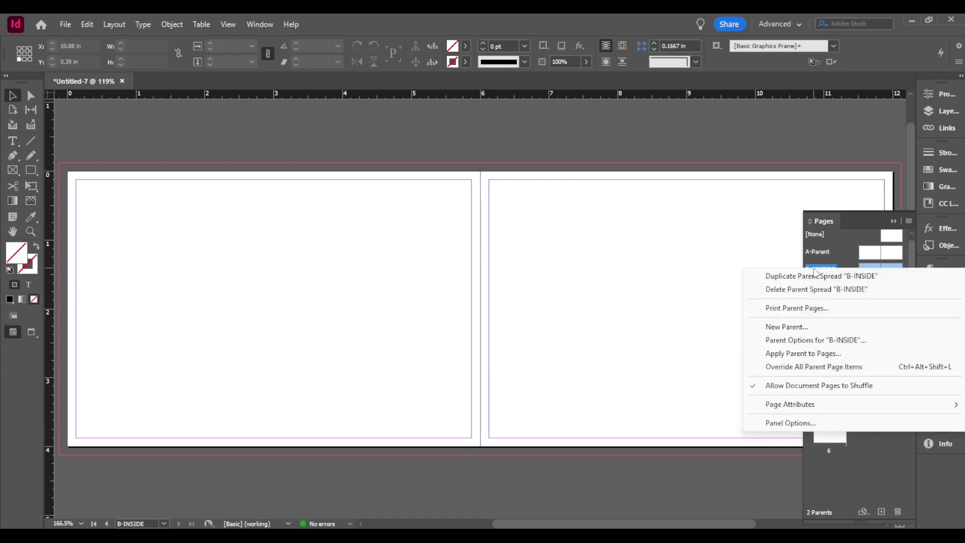
left_click(805, 341)
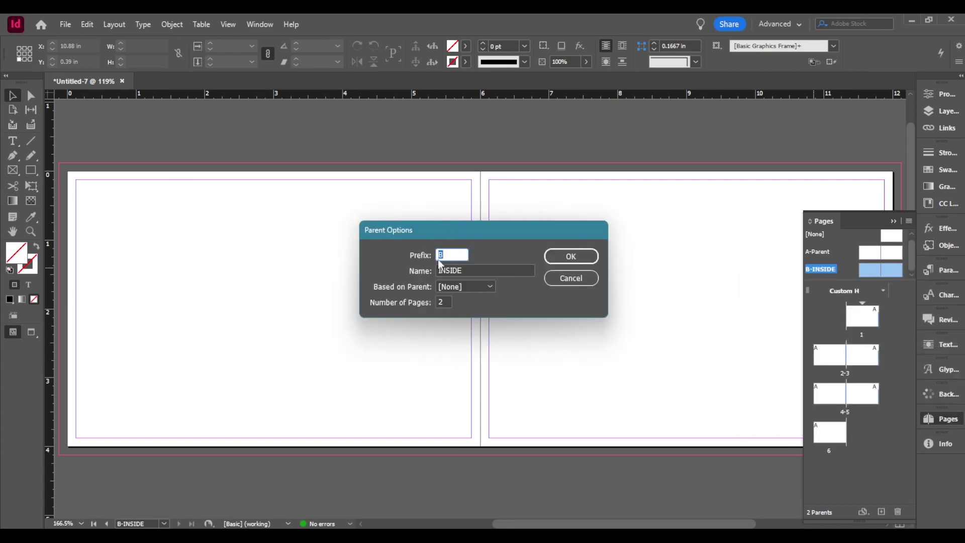
left_click(573, 257)
- Rename A-Parent to CB-Parent with 1 page
left_click(817, 252)
right_click(814, 252)
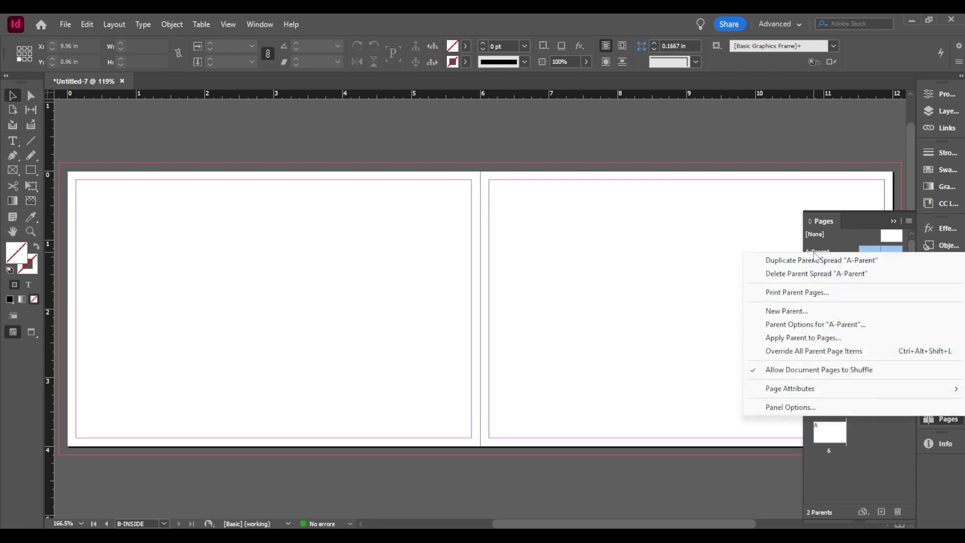
left_click(796, 327)
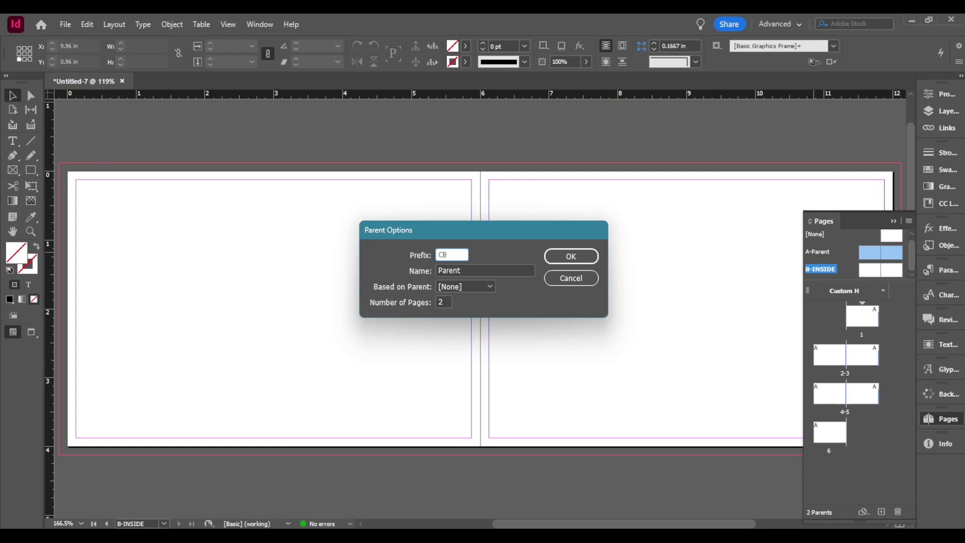
left_click(442, 301)
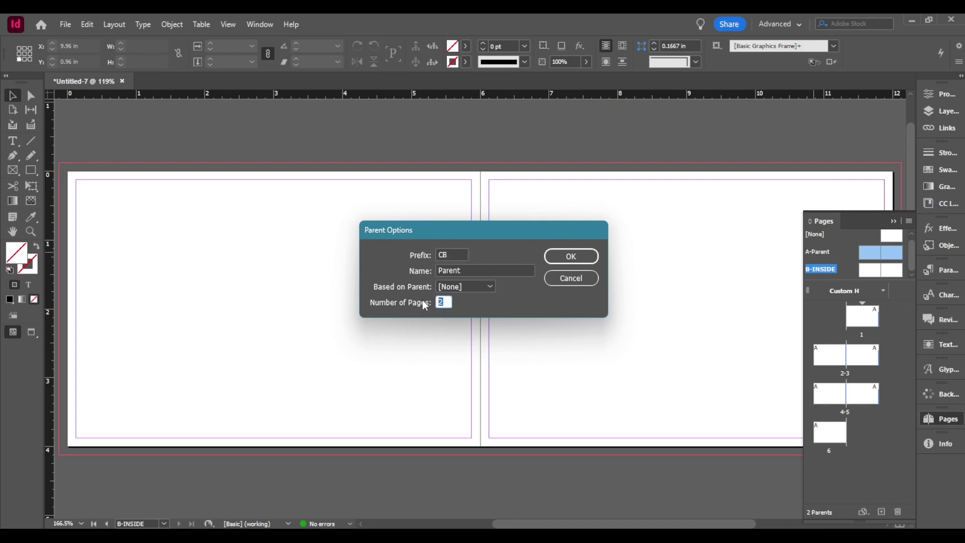
key("Tab")
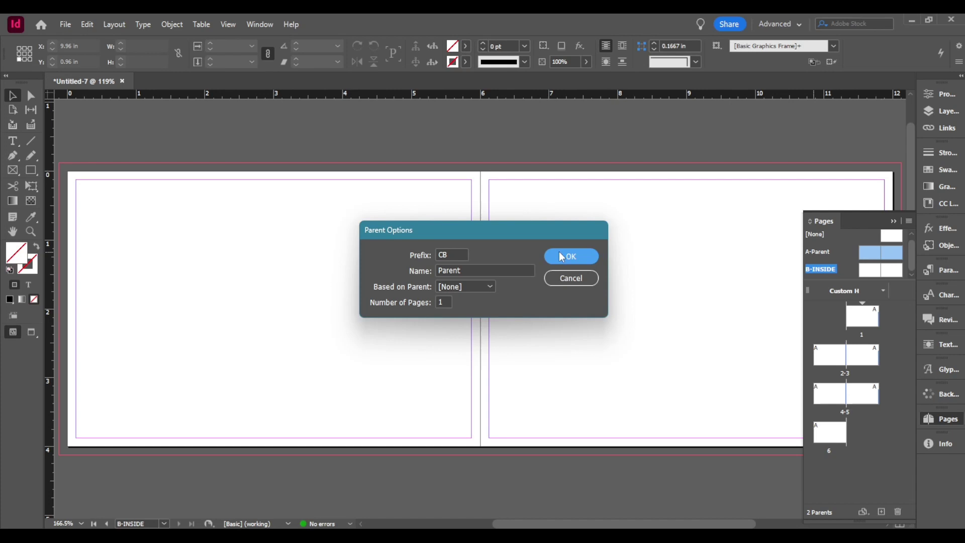
left_click(570, 258)
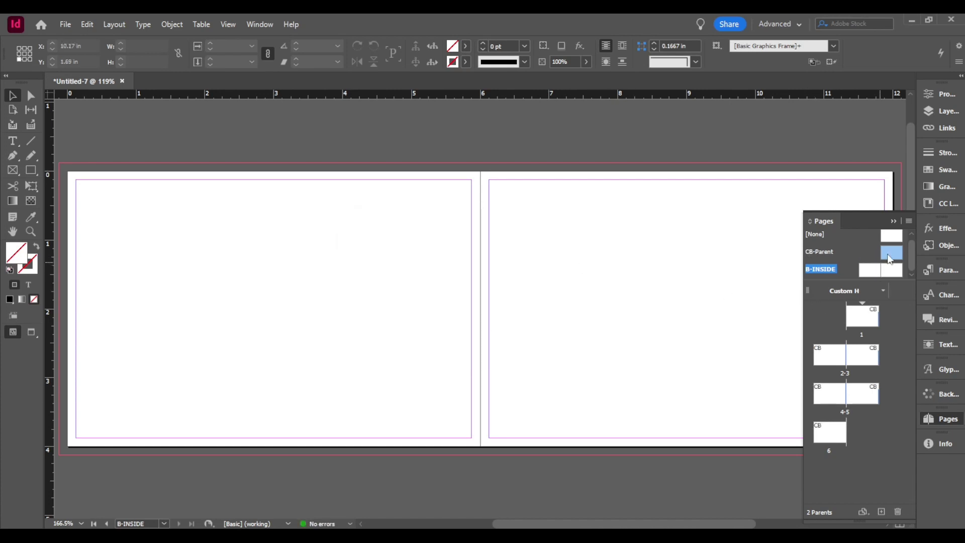
- Apply CB-Parent to the cover page and B-INSIDE to pages 2, 3, 4 and 5
left_click_drag(894, 252, 831, 446)
left_click(874, 272)
left_click_drag(877, 272, 860, 361)
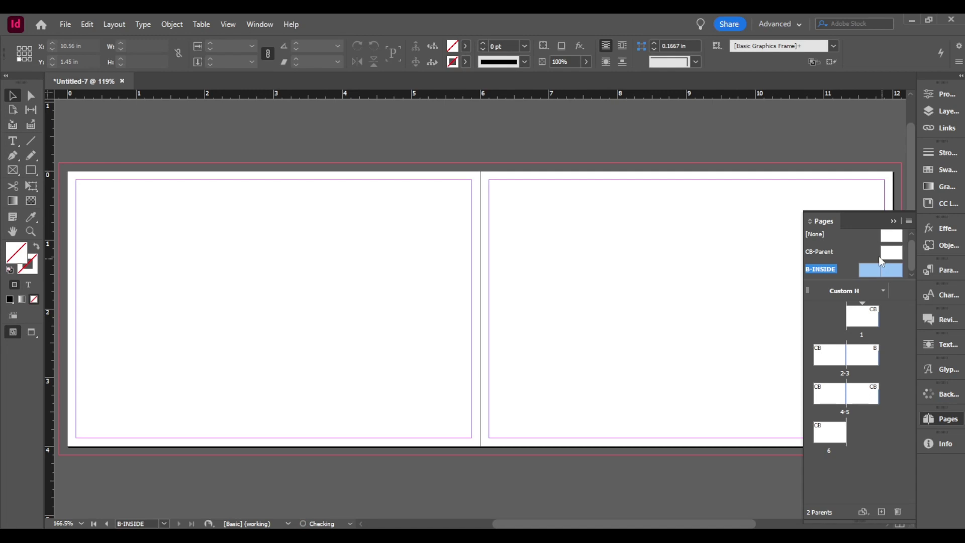
left_click_drag(865, 272, 822, 354)
left_click_drag(885, 271, 828, 391)
- On the B-INSIDE parent, draw a small bottom-left frame and type A in it
double_click(833, 363)
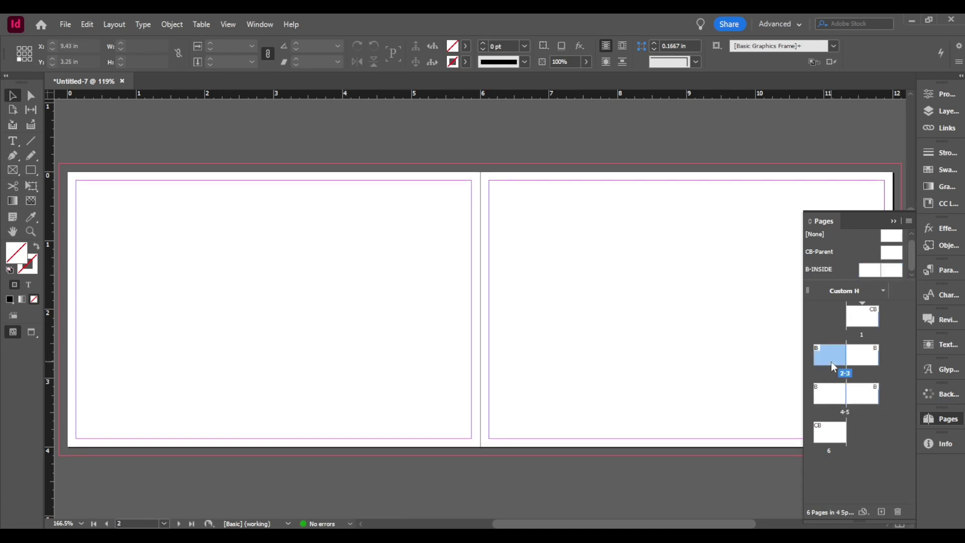
double_click(873, 273)
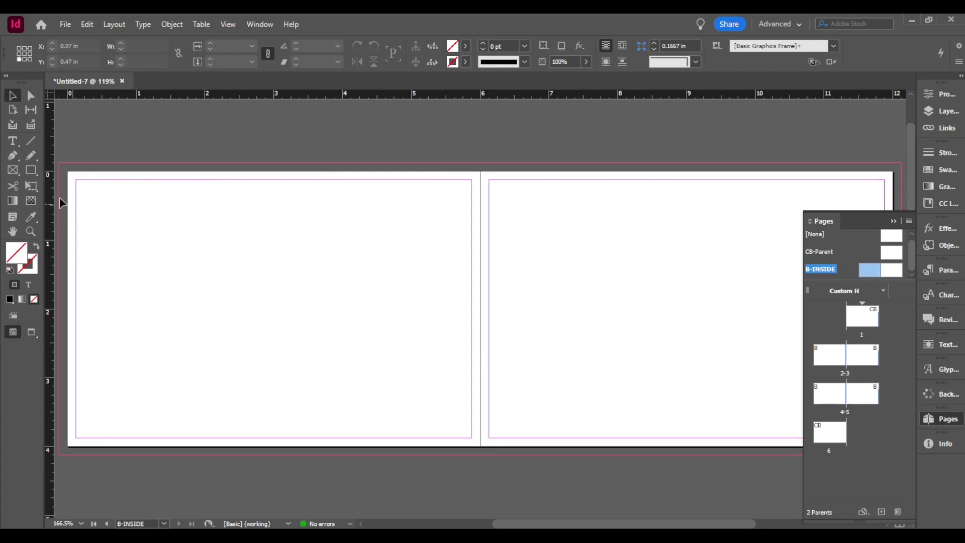
left_click(29, 171)
left_click_drag(76, 421, 98, 438)
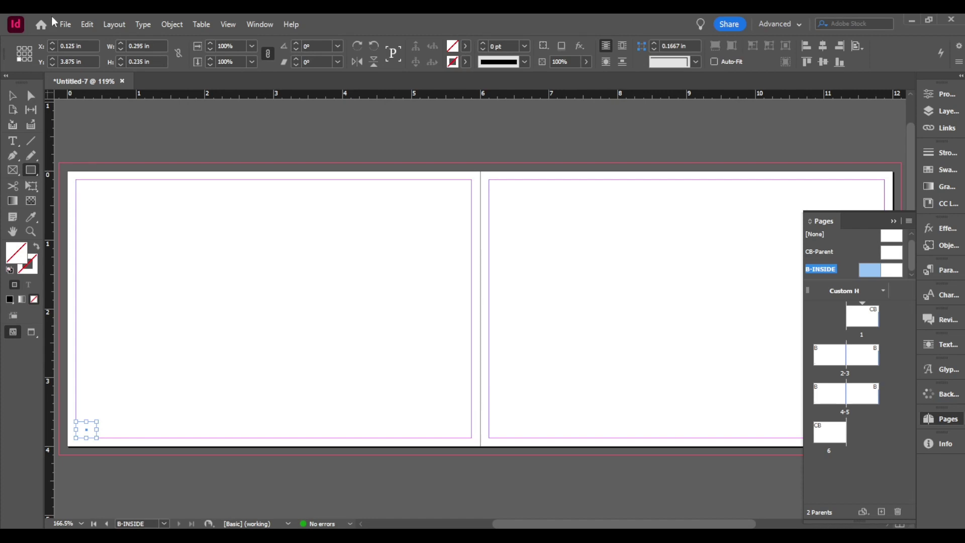
left_click(12, 141)
left_click(90, 431)
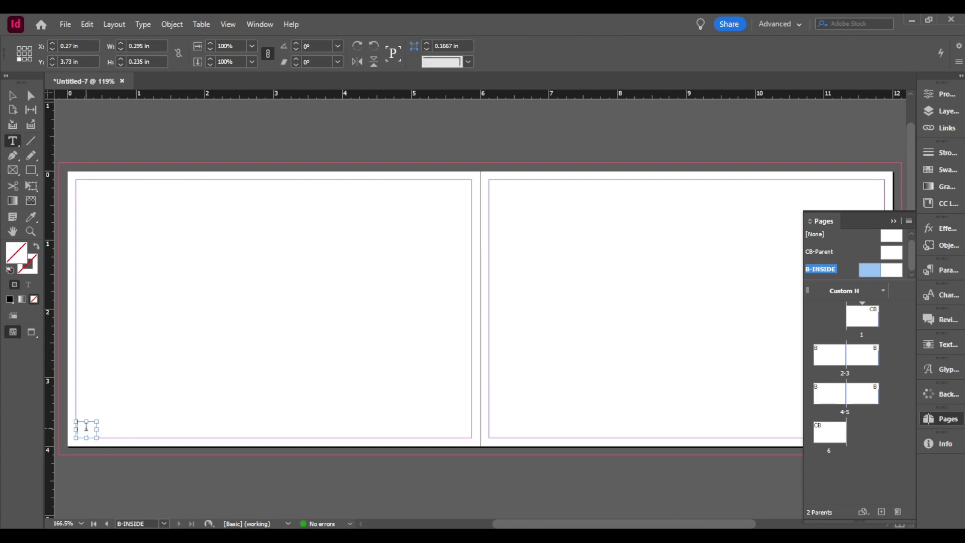
type("A")
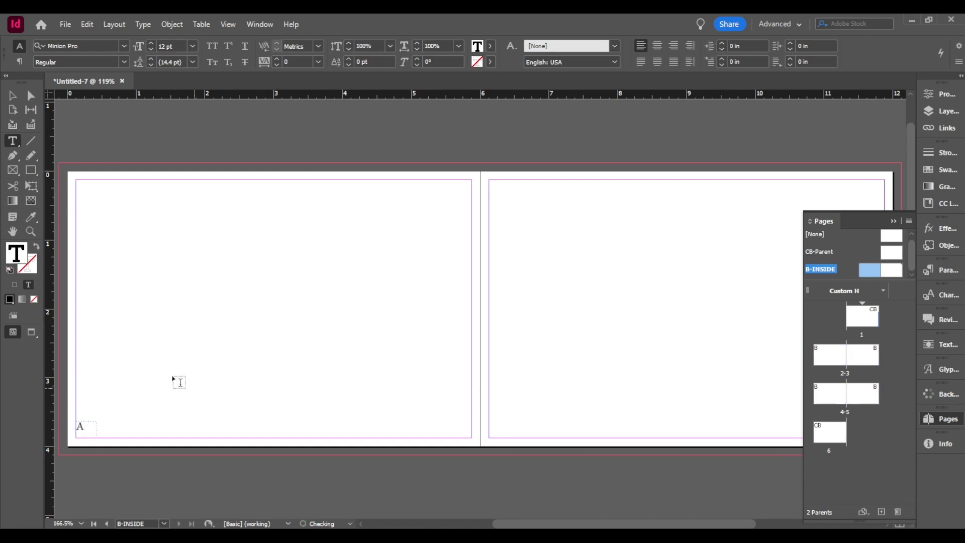
- Align the A to the bottom of its frame and center it horizontally
key("ctrl+a")
left_click(17, 94)
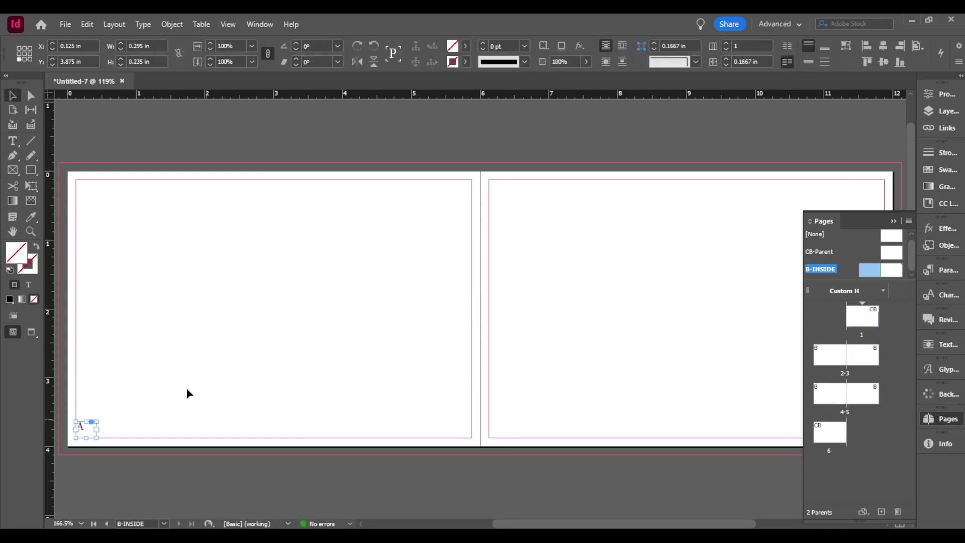
left_click(823, 52)
double_click(92, 436)
key("ctrl+a")
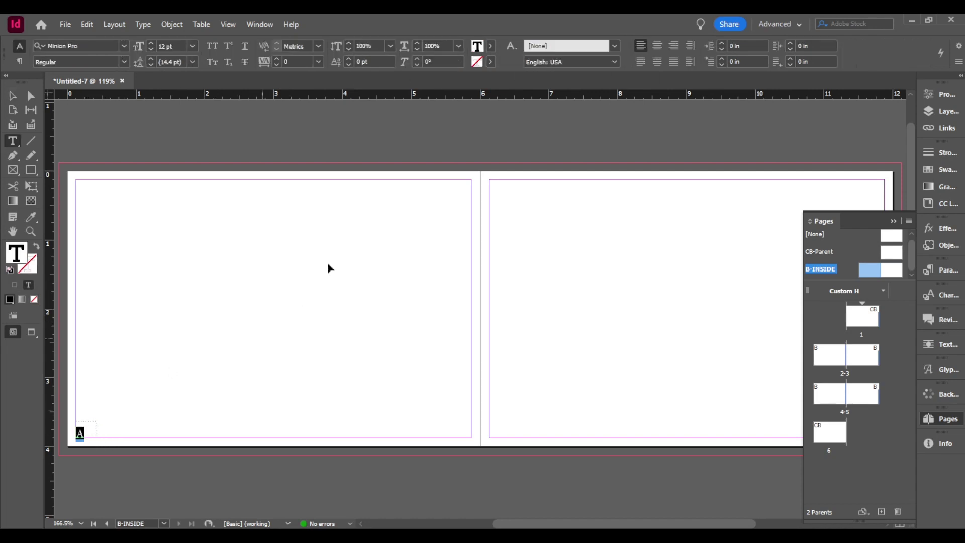
left_click(657, 50)
left_click(13, 96)
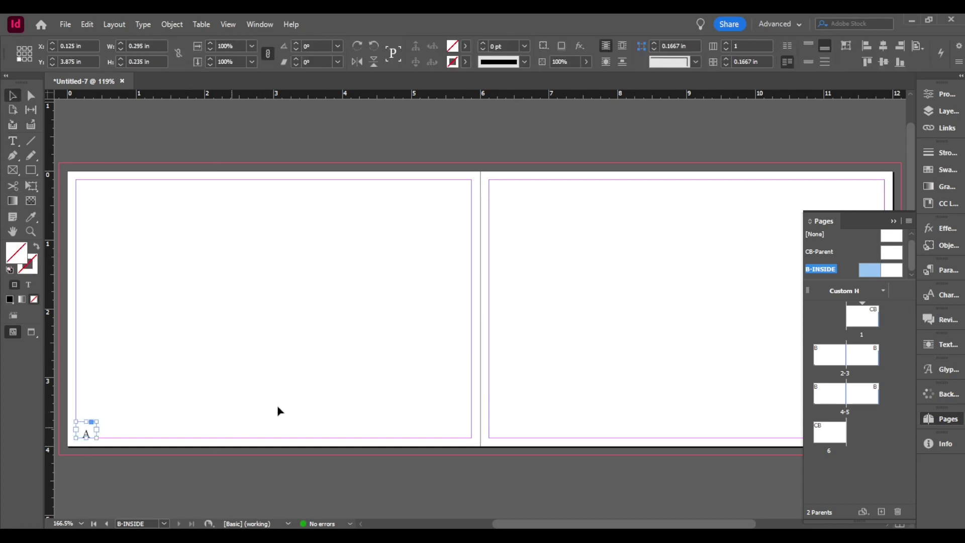
left_click(894, 222)
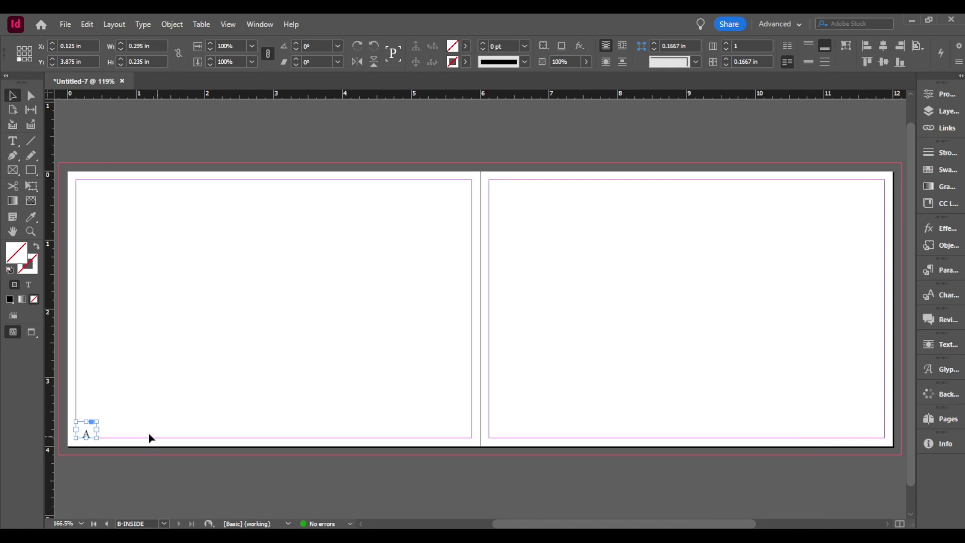
- Replace the A with a Current Page Number marker
left_click(143, 24)
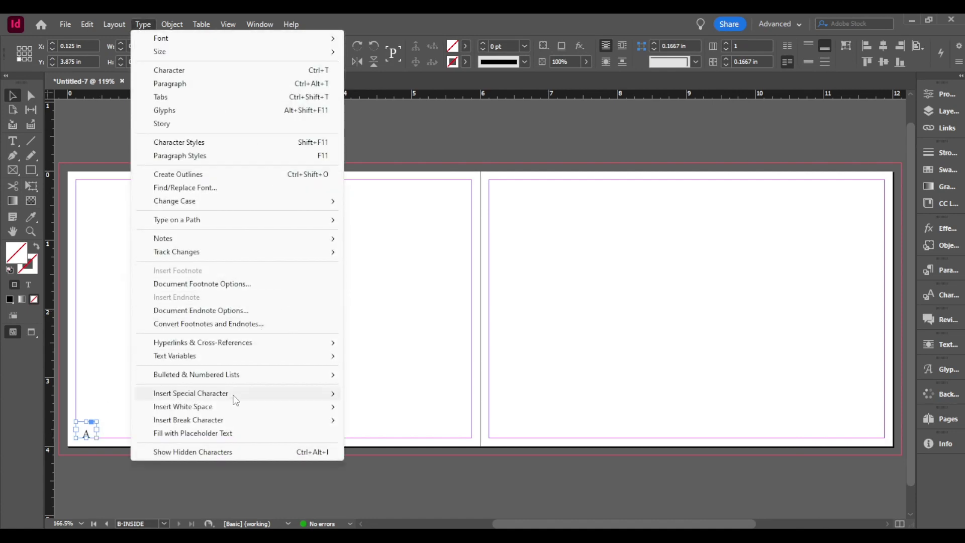
mouse_move(233, 397)
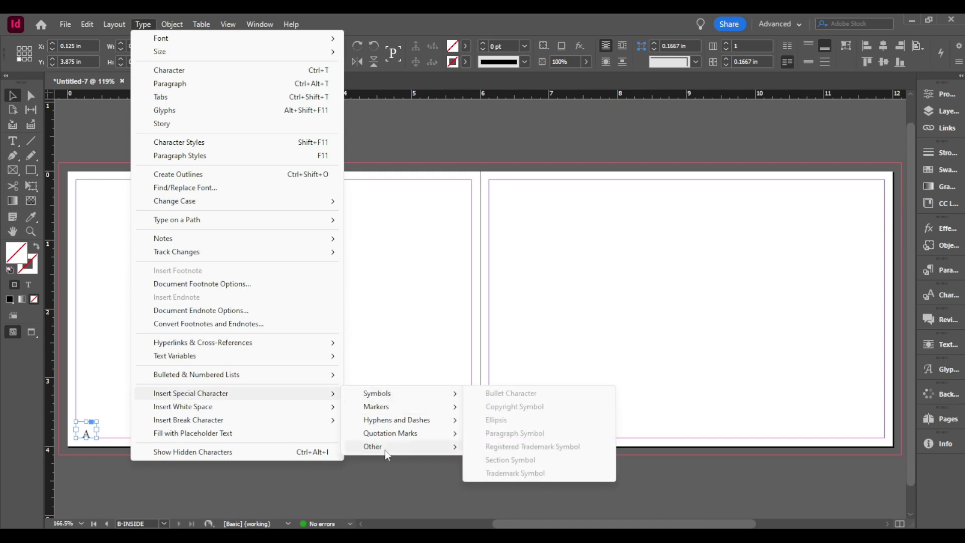
mouse_move(385, 451)
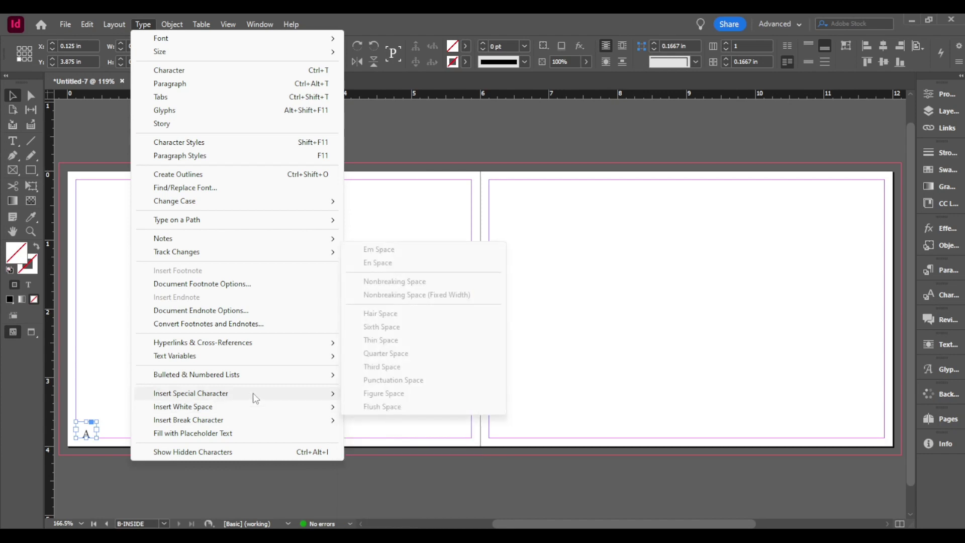
double_click(86, 433)
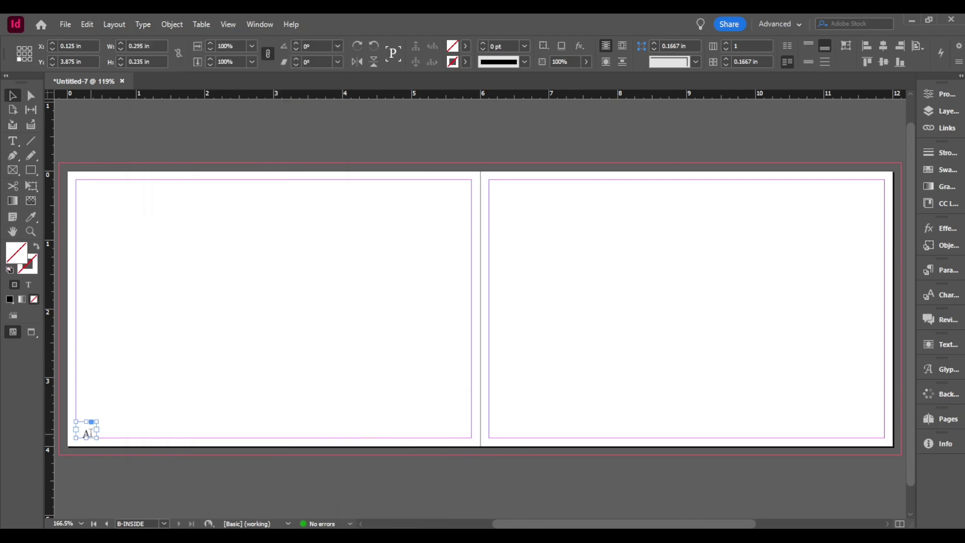
left_click(143, 25)
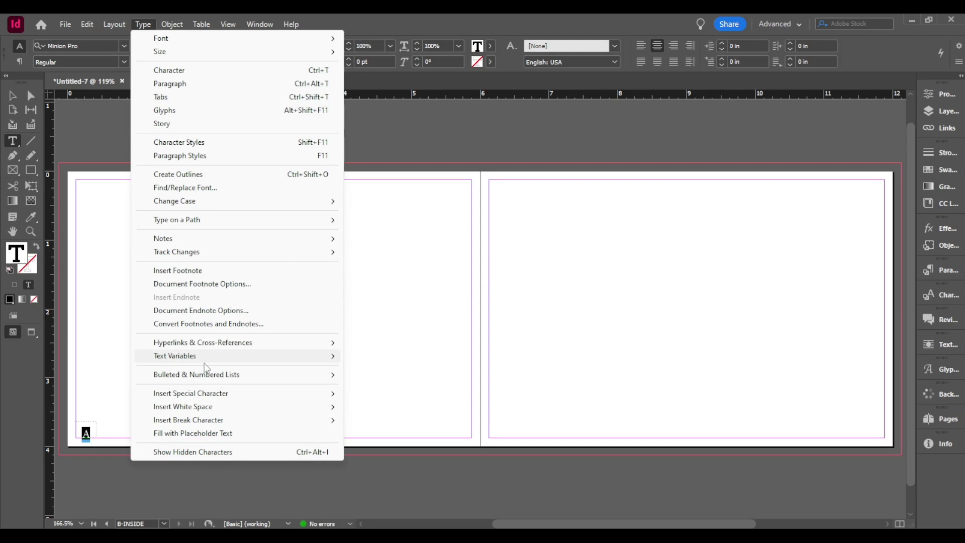
mouse_move(336, 397)
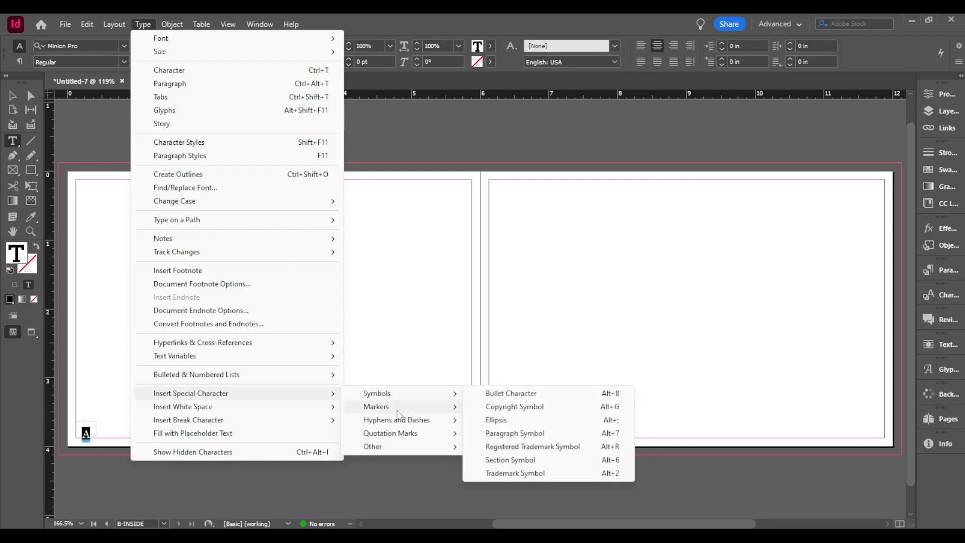
mouse_move(398, 411)
left_click(525, 408)
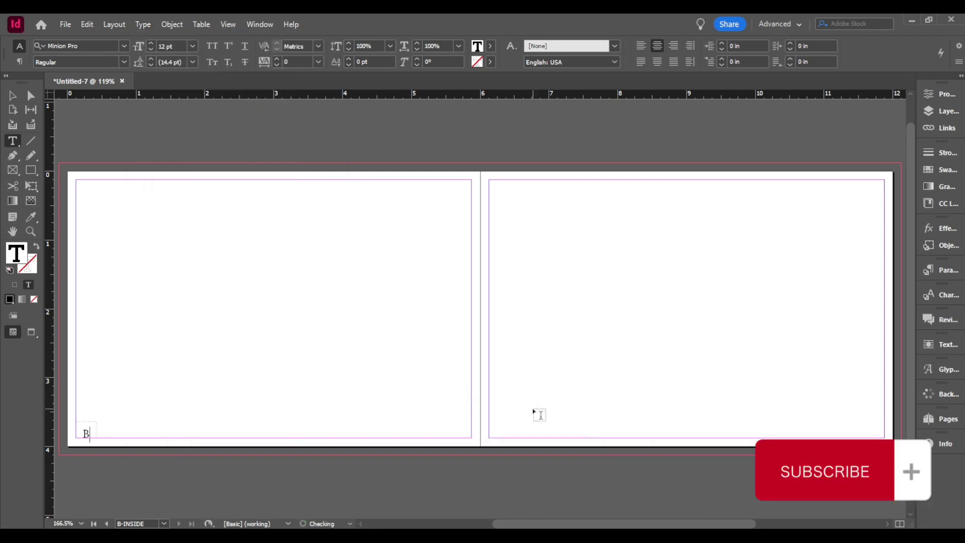
- Copy the page-number frame to the right page's bottom-right corner
left_click(13, 96)
left_click_drag(86, 435, 875, 435)
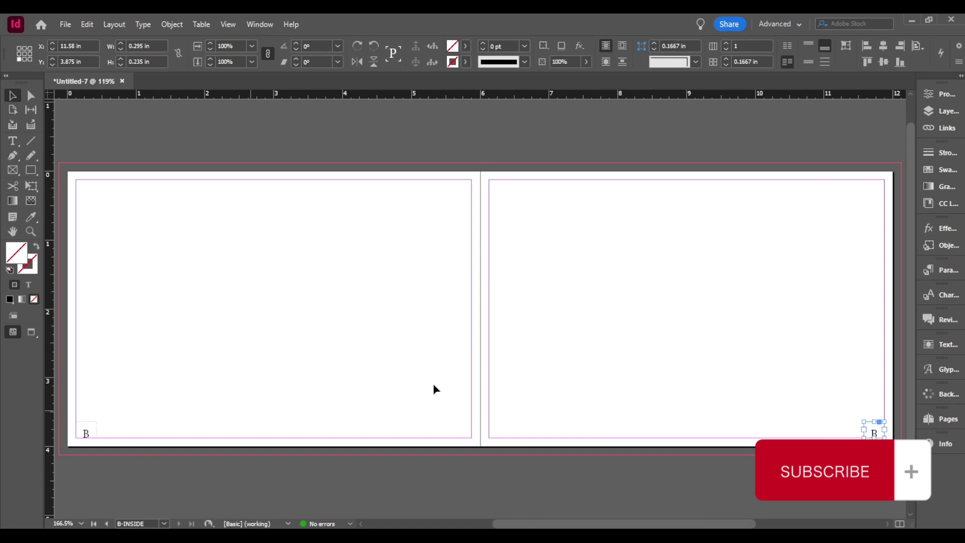
left_click(660, 427)
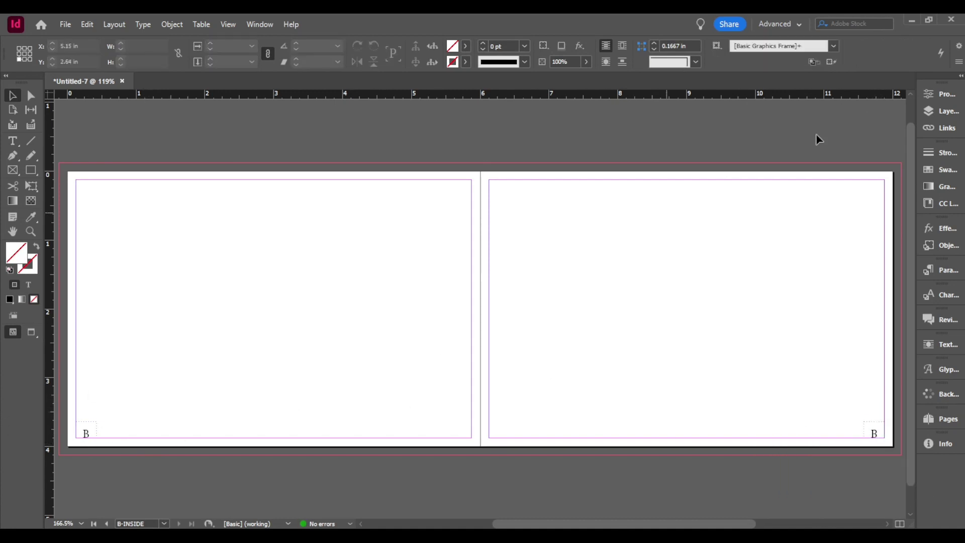
- Check the page numbers showing on inside pages 2 through 5
left_click(948, 420)
double_click(837, 360)
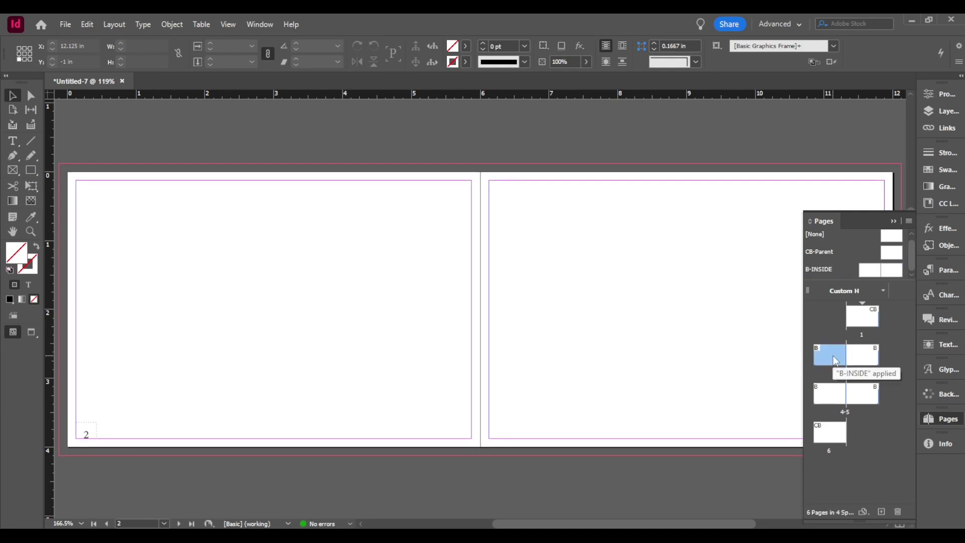
left_click(95, 443)
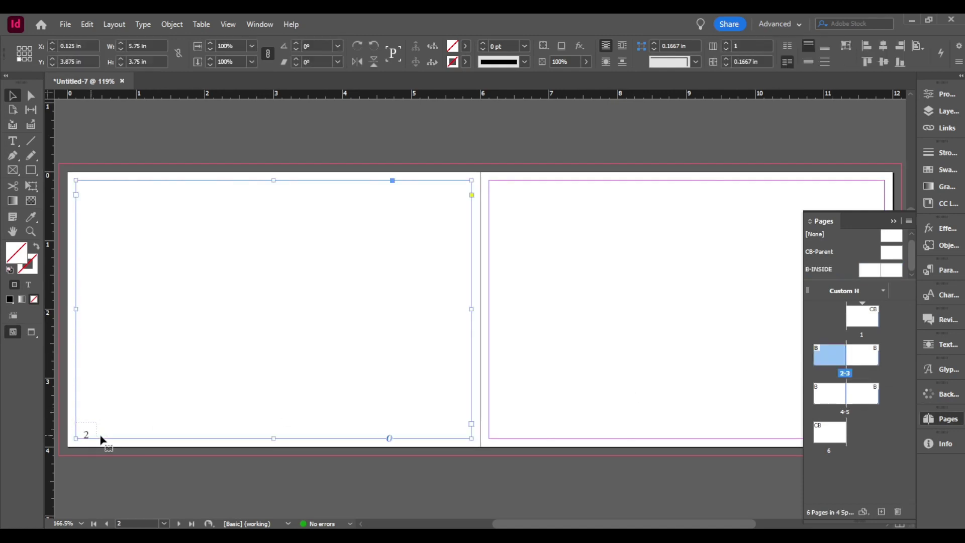
scroll(379, 383, "right", 5)
left_click(639, 447)
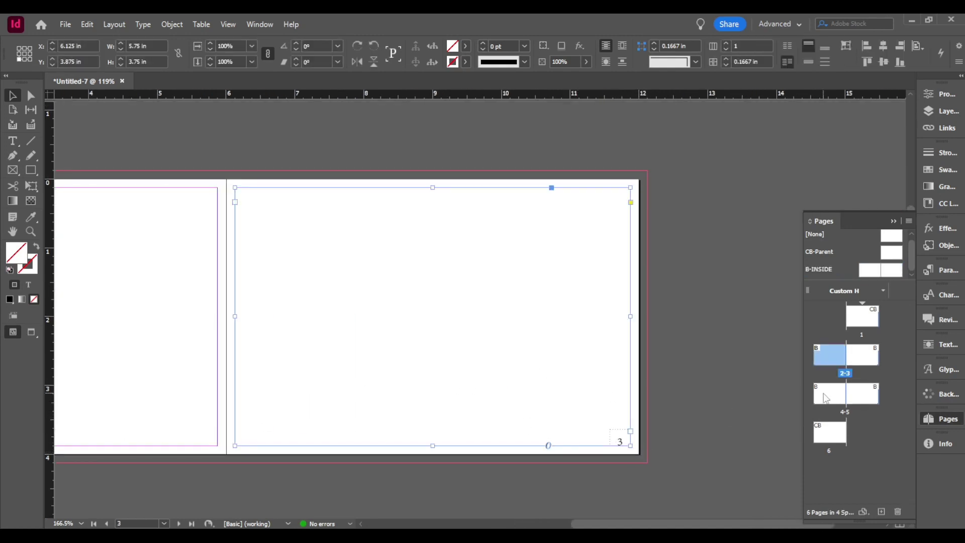
key("shift+Page_Down")
scroll(236, 432, "right", 5)
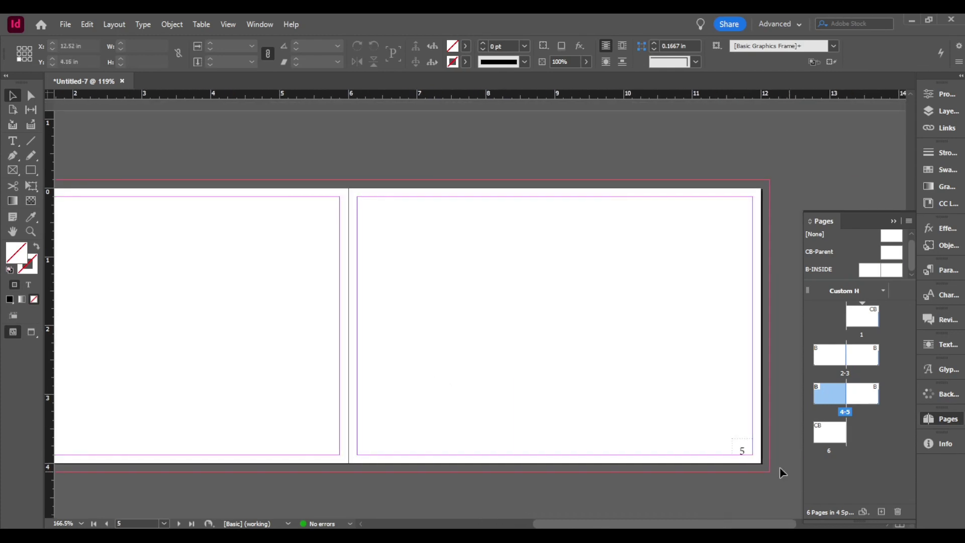
double_click(867, 396)
- Add four new pages, creating spreads 6-7 and 8-9
left_click(881, 511)
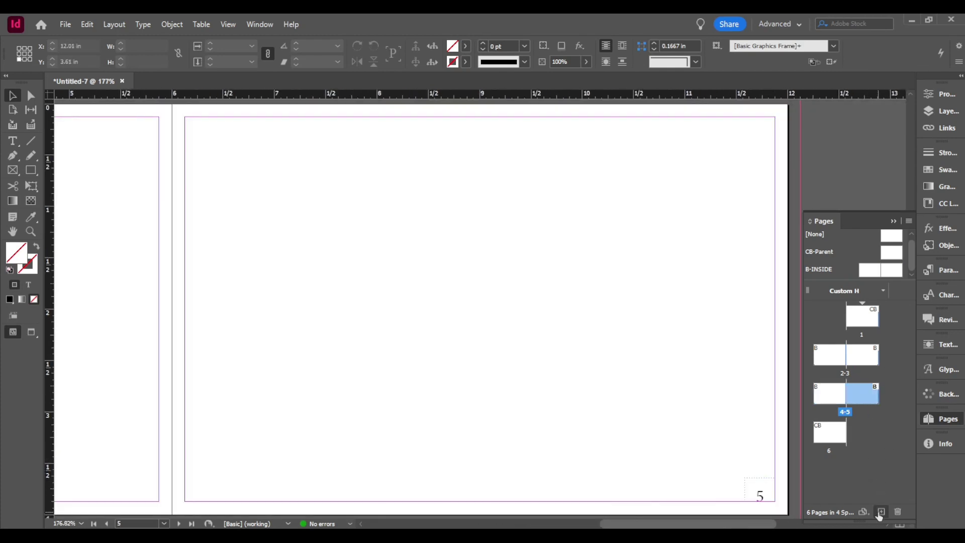
left_click(880, 511)
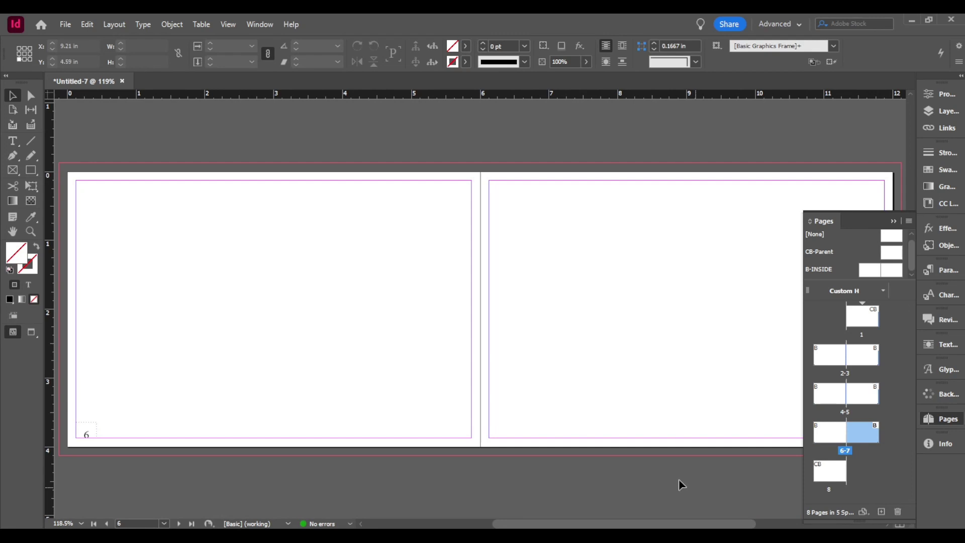
left_click_drag(633, 439, 463, 368)
left_click(881, 511)
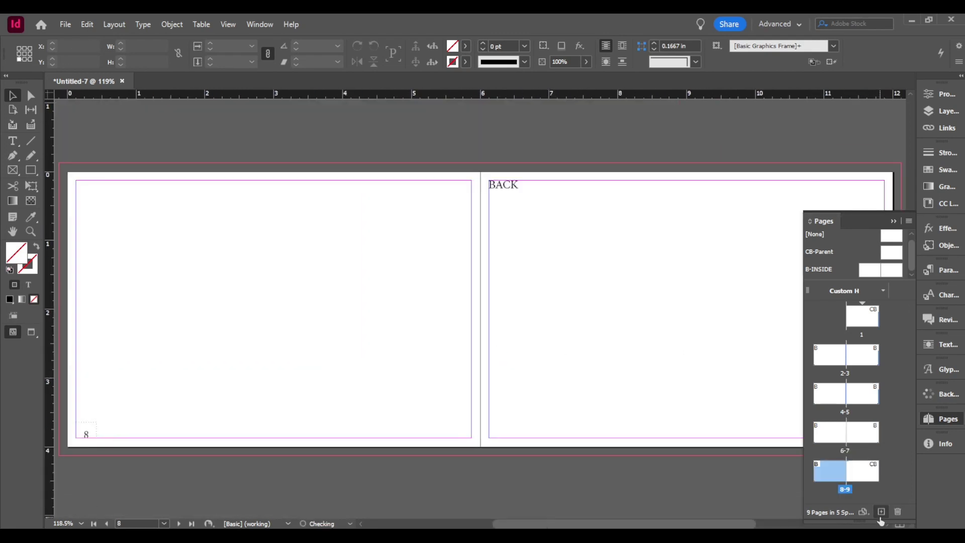
left_click(880, 511)
left_click_drag(276, 452, 274, 352)
left_click_drag(284, 413, 327, 347)
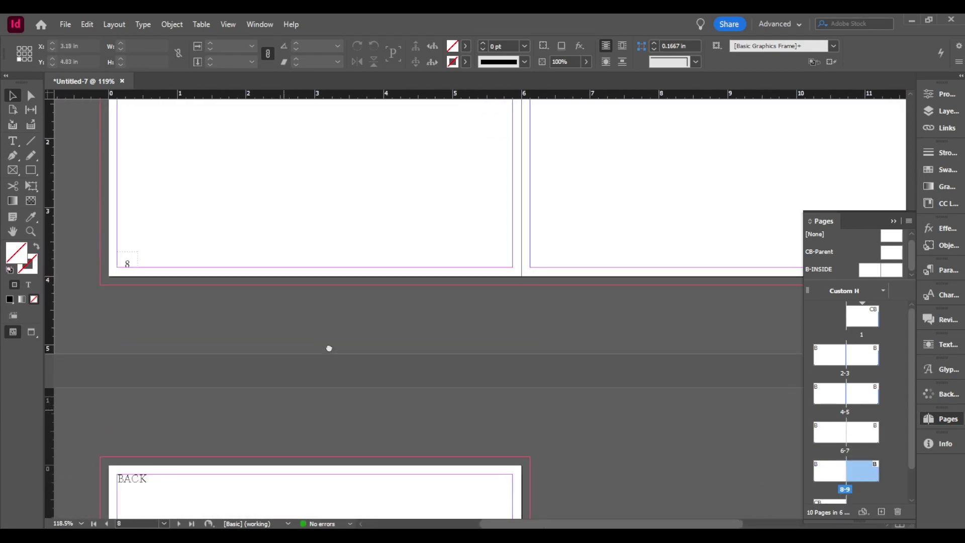
scroll(198, 409, "up", 3)
left_click_drag(507, 340, 327, 365)
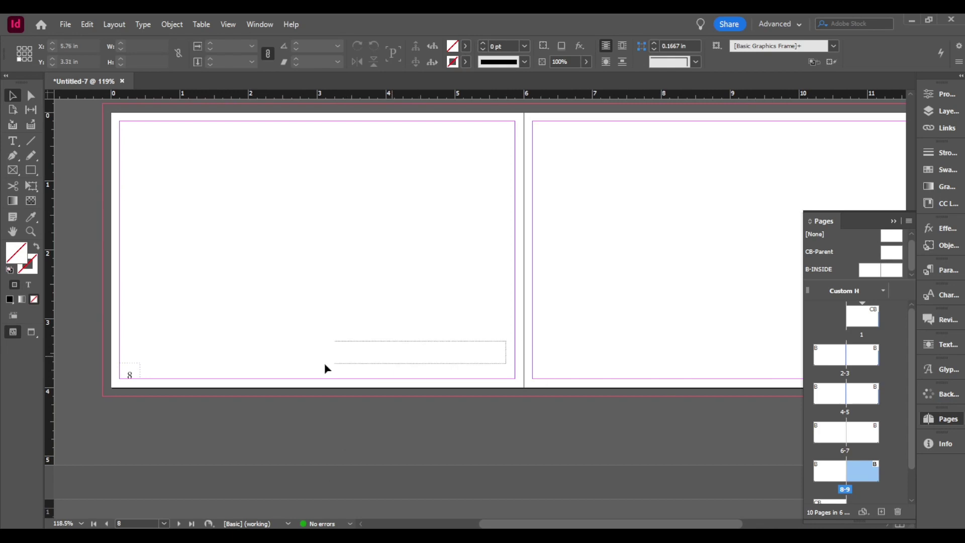
left_click_drag(627, 424, 406, 432)
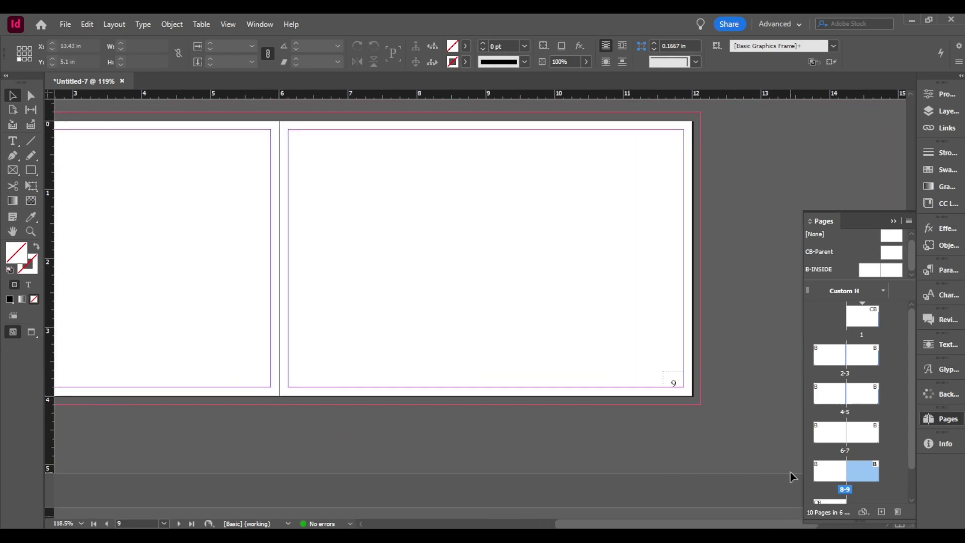
- Select spreads 6-7 and 8-9 and delete pages 6 through 9
left_click(832, 438, "shift")
left_click(898, 511)
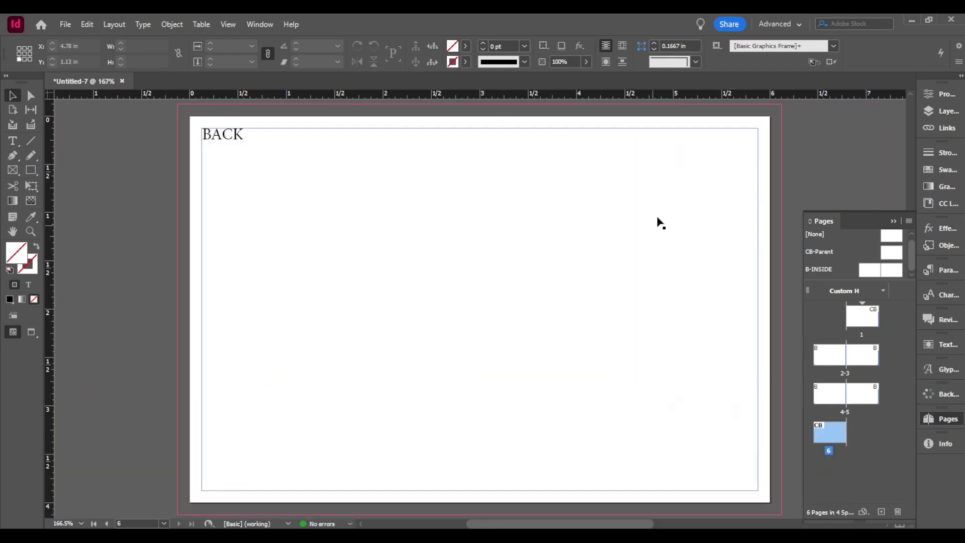
scroll(444, 418, "up", 8)
scroll(244, 354, "up", 2)
scroll(245, 354, "left", 3)
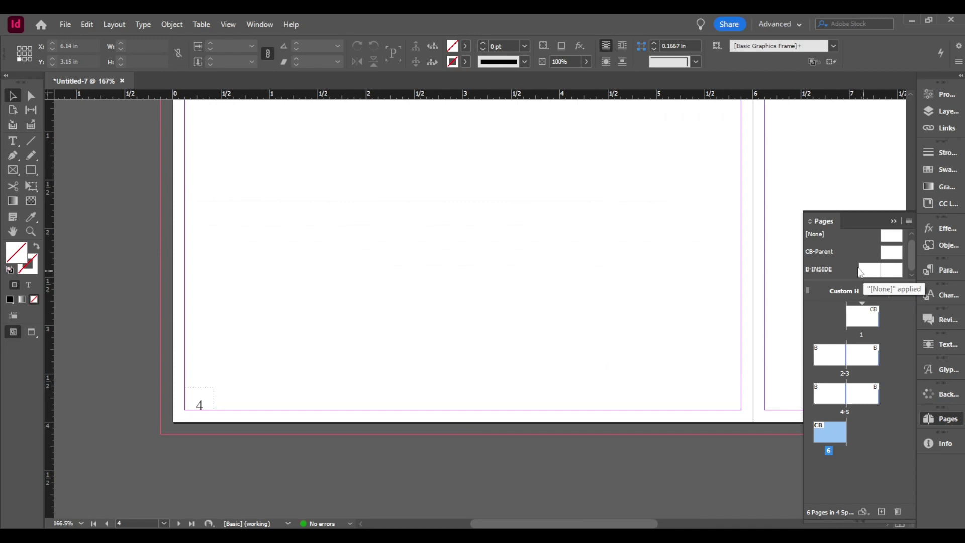
- Open the B-INSIDE parent spread and zoom the view out to 125%
double_click(877, 274)
key("z")
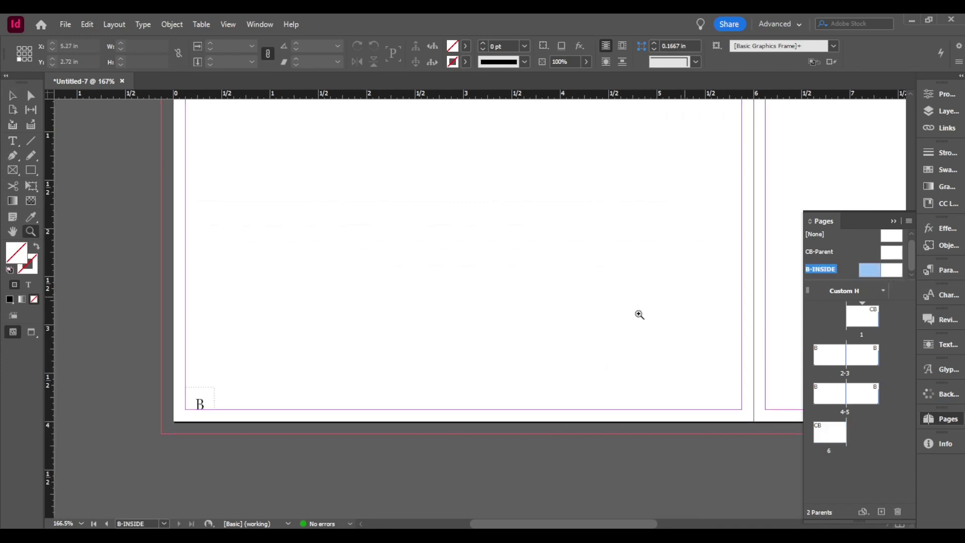
left_click(562, 315, "alt")
left_click(384, 323, "alt")
mouse_move(562, 332)
left_mouse_down()
mouse_move(470, 352)
mouse_move(575, 345)
left_mouse_up()
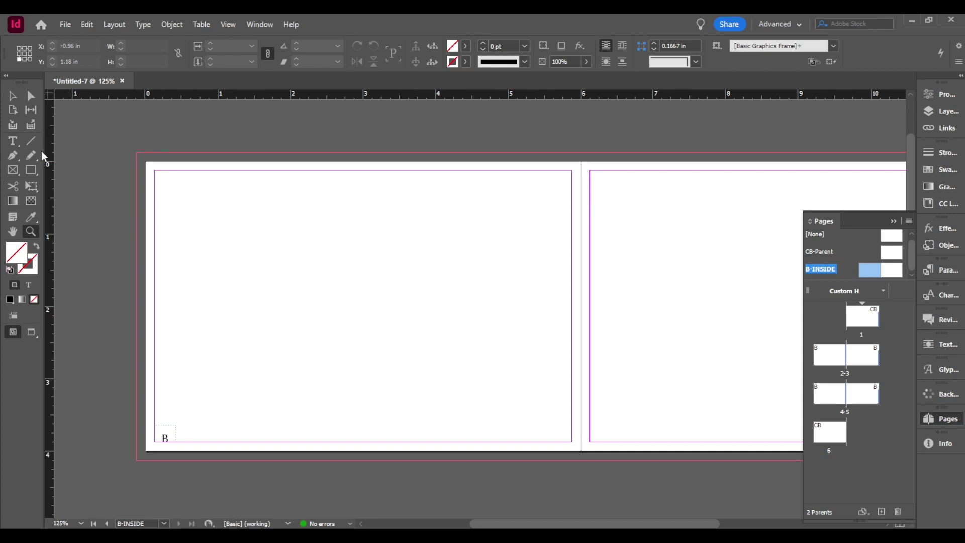
- Draw a small square over the left page's bottom-left page-number corner and give it a dark blue swatch fill
left_click(30, 173)
left_click_drag(136, 413, 184, 460)
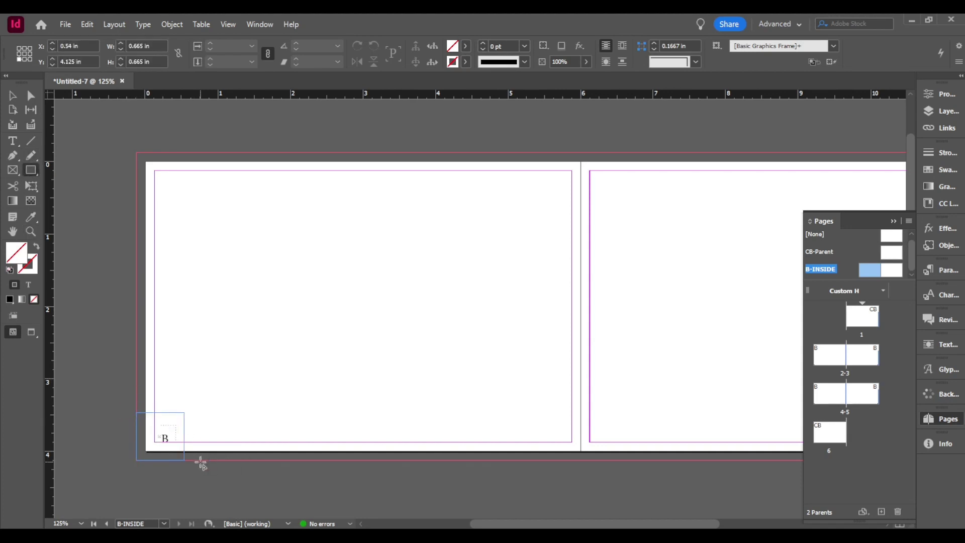
left_click(466, 46)
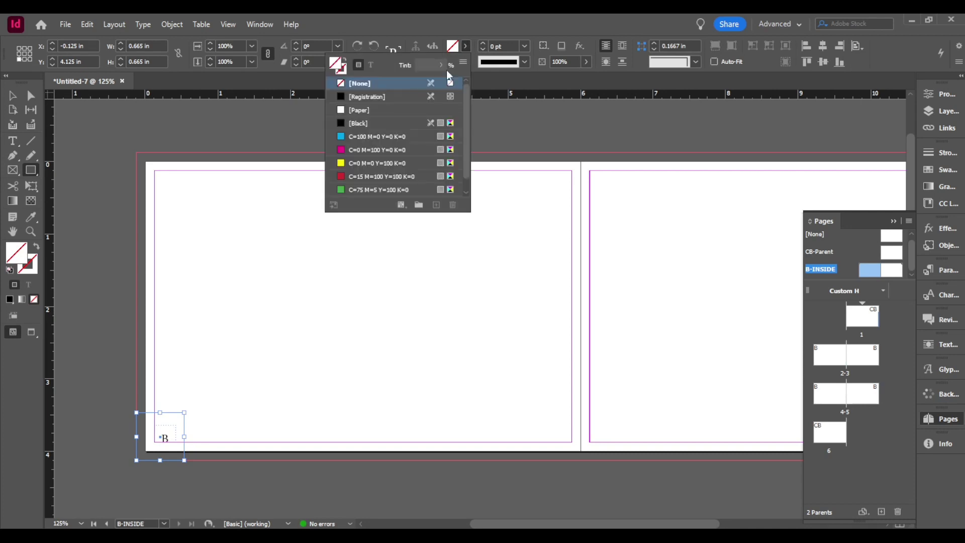
scroll(392, 166, "down", 1)
left_click(346, 190)
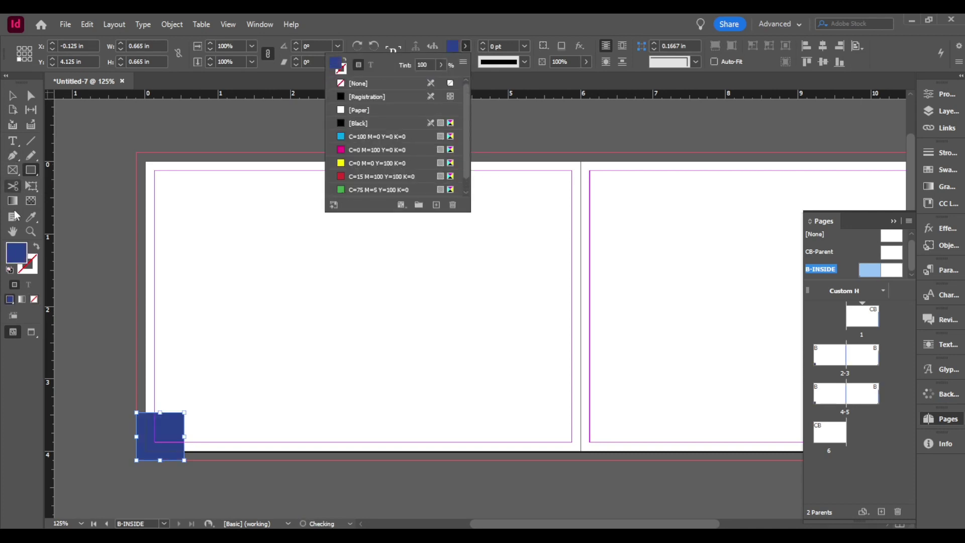
- Change the square's fill to a light cyan in the Color Picker
double_click(16, 253)
left_click_drag(714, 238, 732, 211)
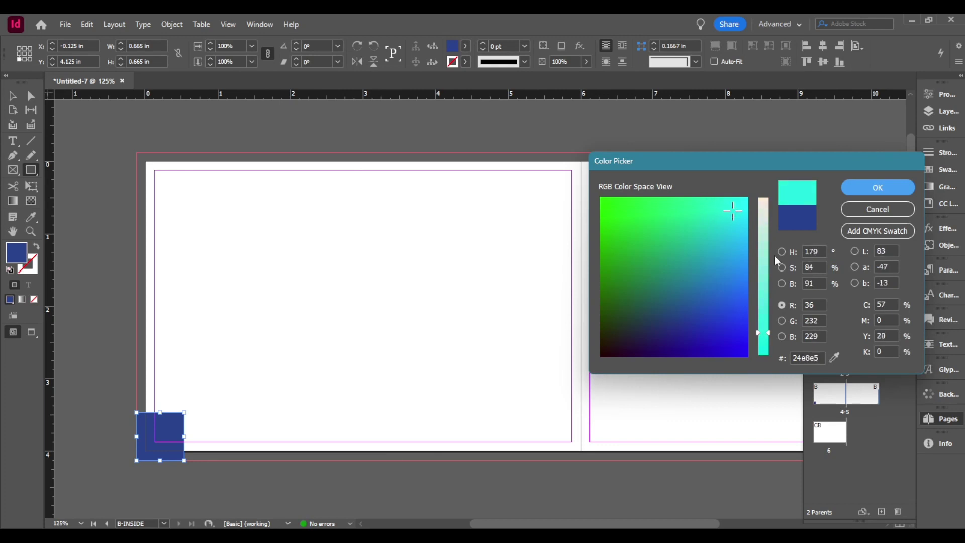
left_click(782, 284)
left_click_drag(763, 255, 762, 243)
left_click(874, 187)
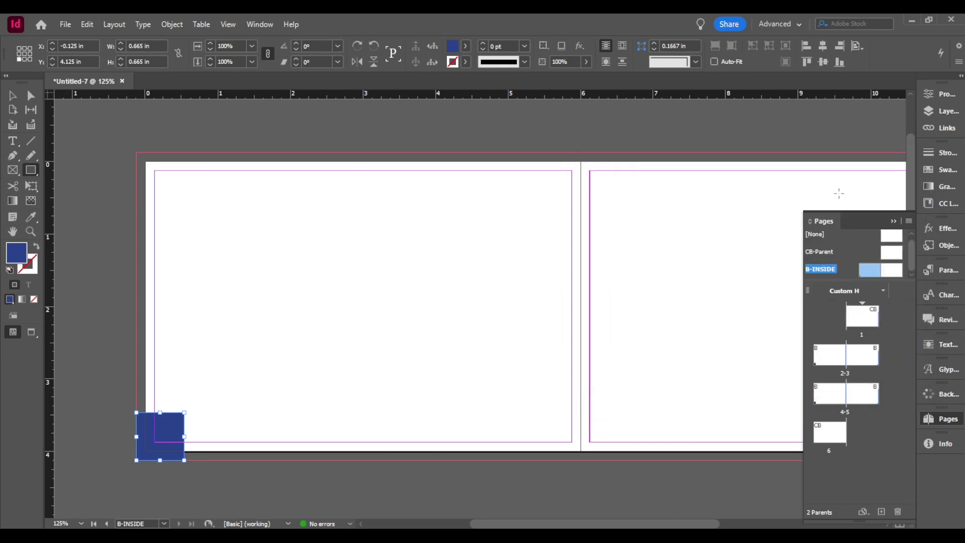
left_click(13, 96)
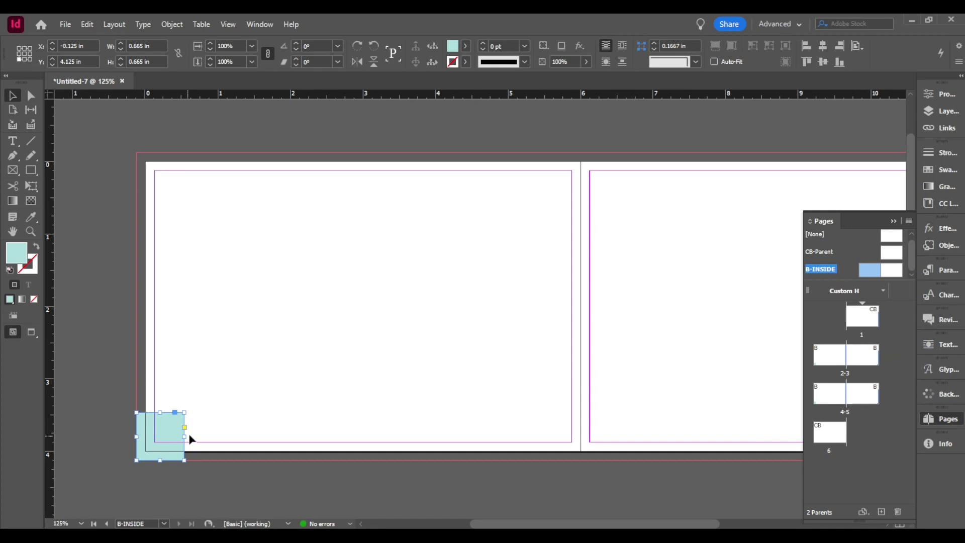
- Send the cyan square to the back, behind the page number
right_click(157, 441)
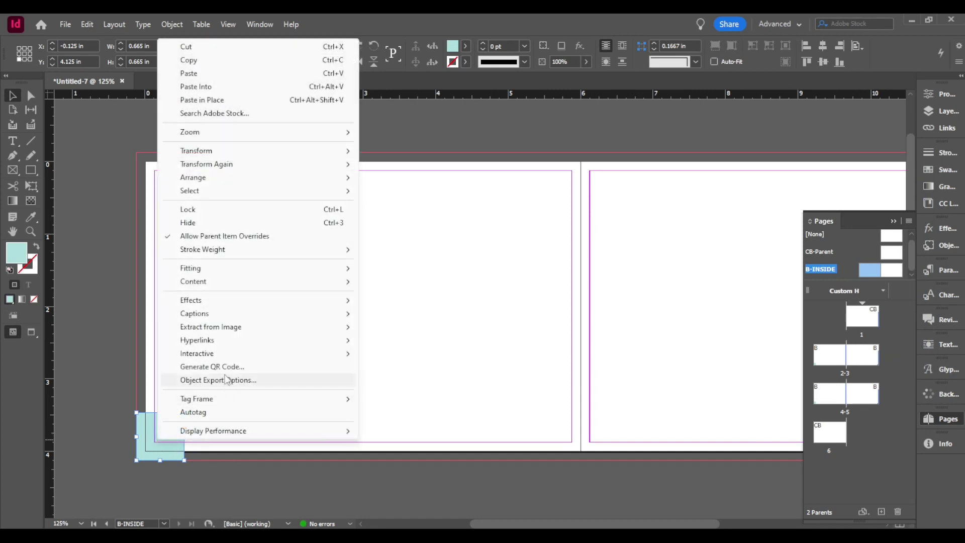
mouse_move(212, 182)
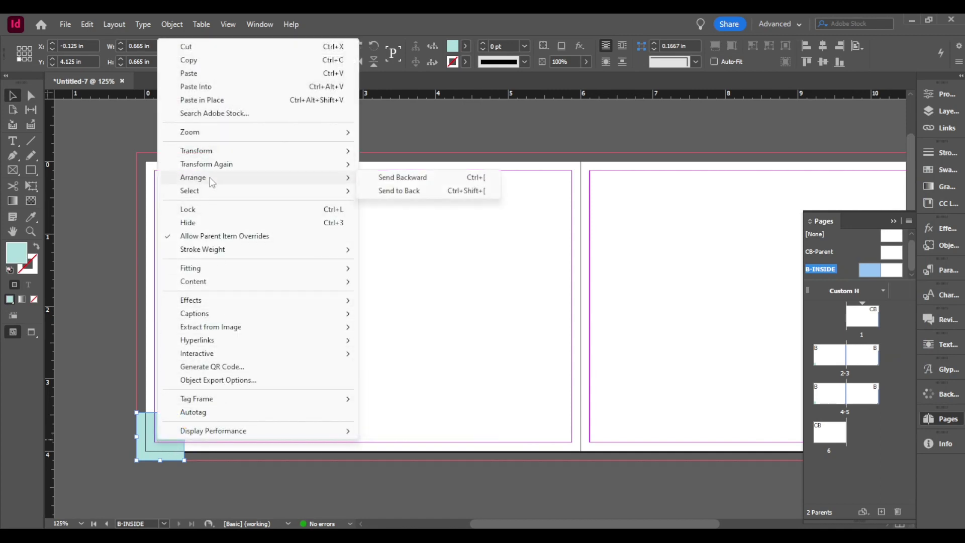
left_click(401, 191)
- Place a copy of the square on the right page's bottom-right page-number corner
left_click(166, 436)
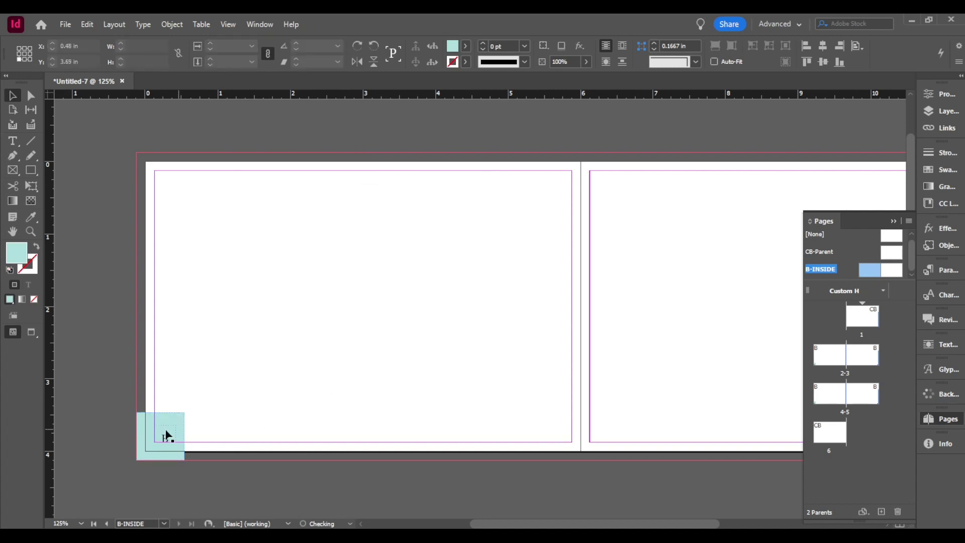
left_click_drag(139, 454, 766, 449)
left_click_drag(698, 373, 320, 351)
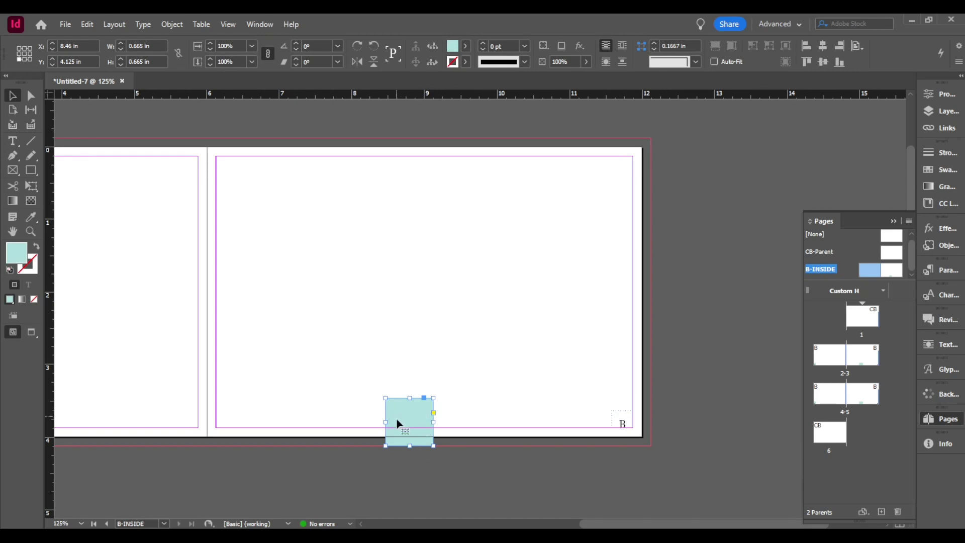
left_click_drag(398, 423, 639, 418)
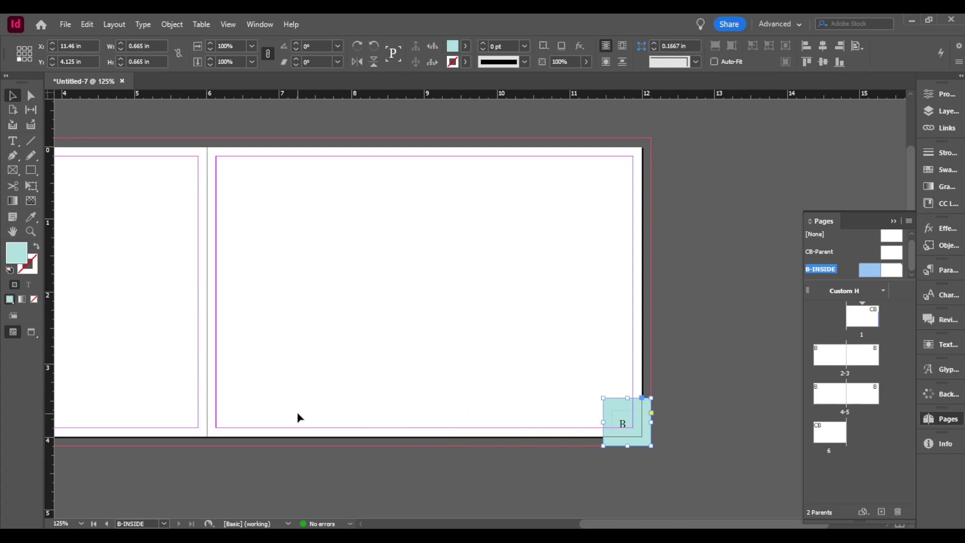
left_click_drag(299, 409, 618, 378)
mouse_move(119, 390)
left_mouse_down()
mouse_move(289, 394)
mouse_move(394, 444)
mouse_move(435, 425)
mouse_move(508, 417)
mouse_move(424, 162)
mouse_move(278, 401)
mouse_move(310, 411)
mouse_move(729, 407)
mouse_move(129, 409)
mouse_move(117, 392)
left_mouse_up()
left_click(356, 358)
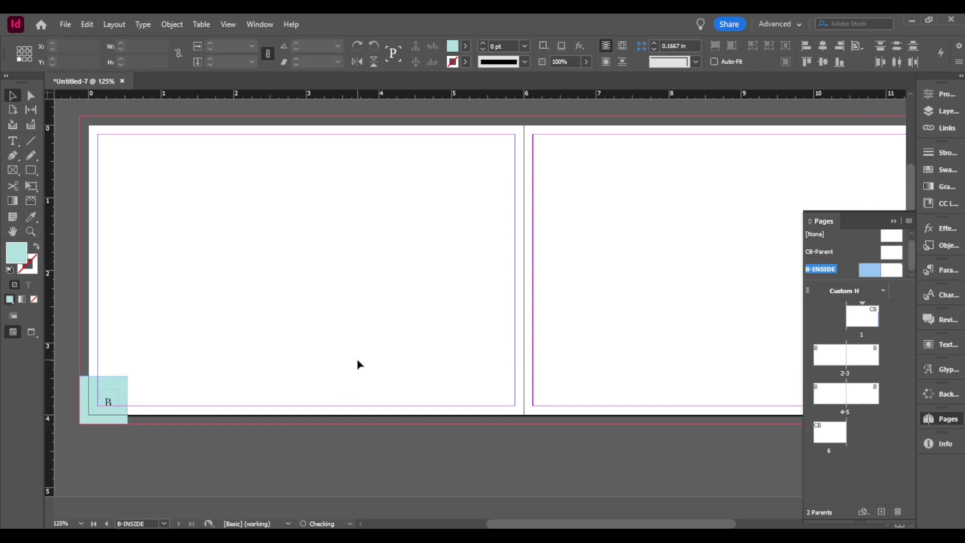
- Zoom the view back out to 100% to show the whole spread
key("z")
left_click_drag(532, 325, 555, 362)
left_click_drag(452, 288, 465, 323)
left_click(493, 340, "alt")
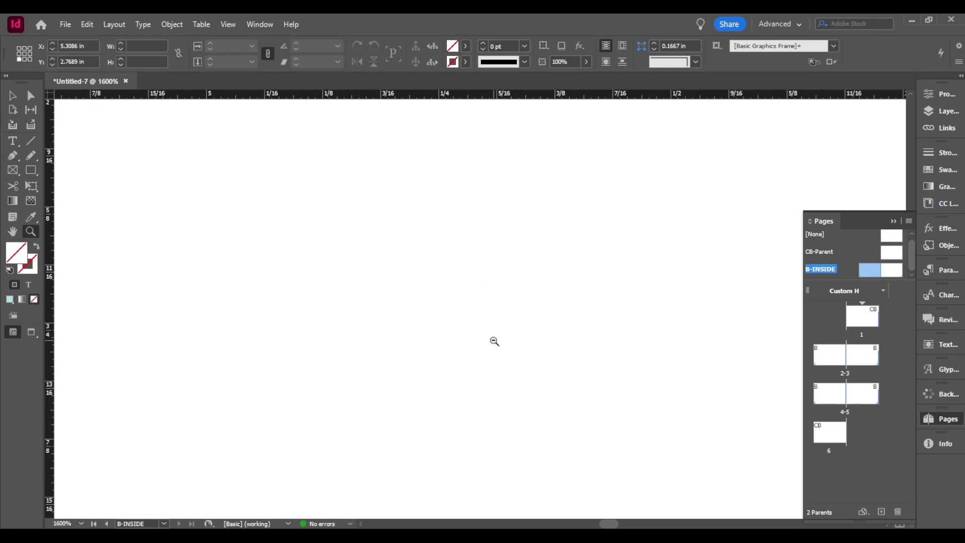
left_click(532, 378, "alt")
left_click(532, 377, "alt")
left_click(534, 370, "alt")
left_click(459, 252, "alt")
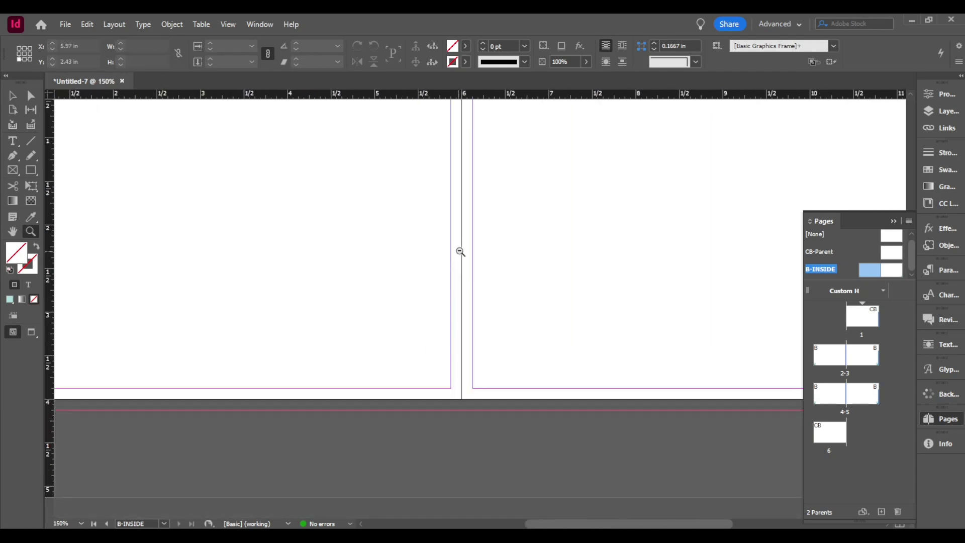
left_click(522, 266, "alt")
left_click(522, 266, "alt")
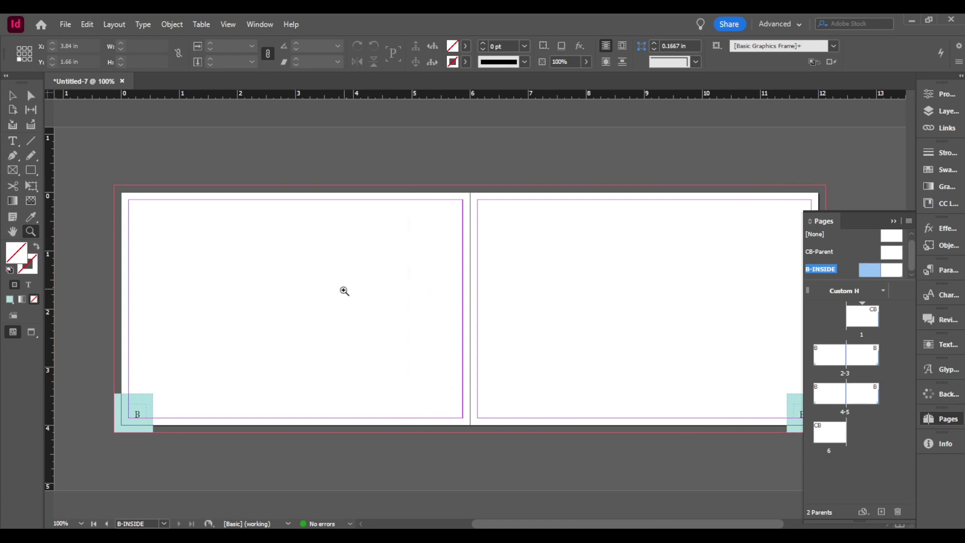
- In Preview mode, check the cyan squares on pages 2–5, then return to B-INSIDE
key("w")
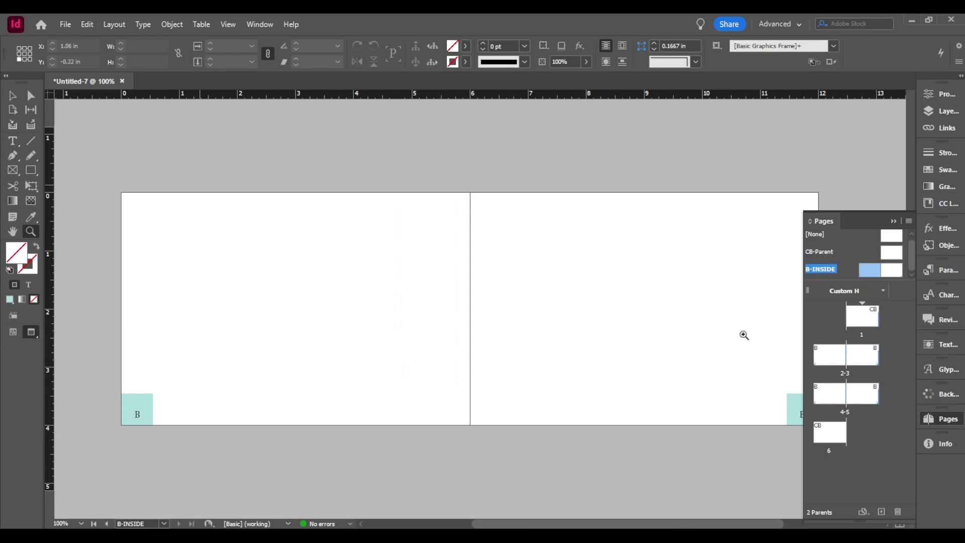
left_click(826, 354)
double_click(831, 360)
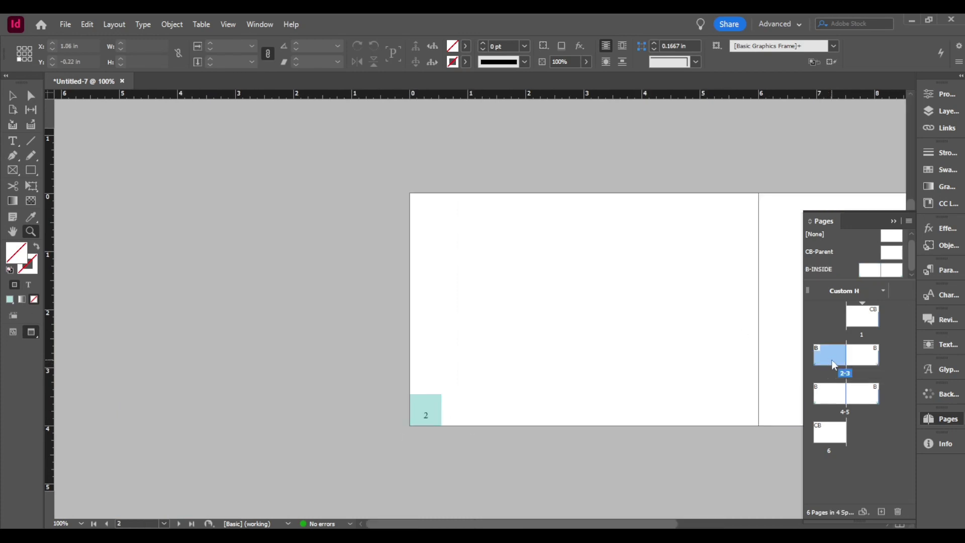
scroll(537, 401, "right", 10)
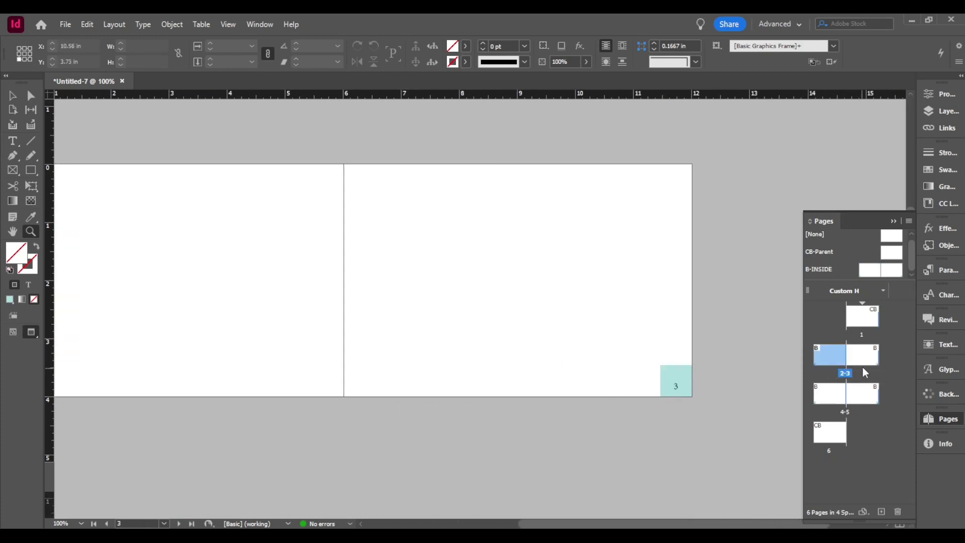
left_click(861, 362)
double_click(817, 402)
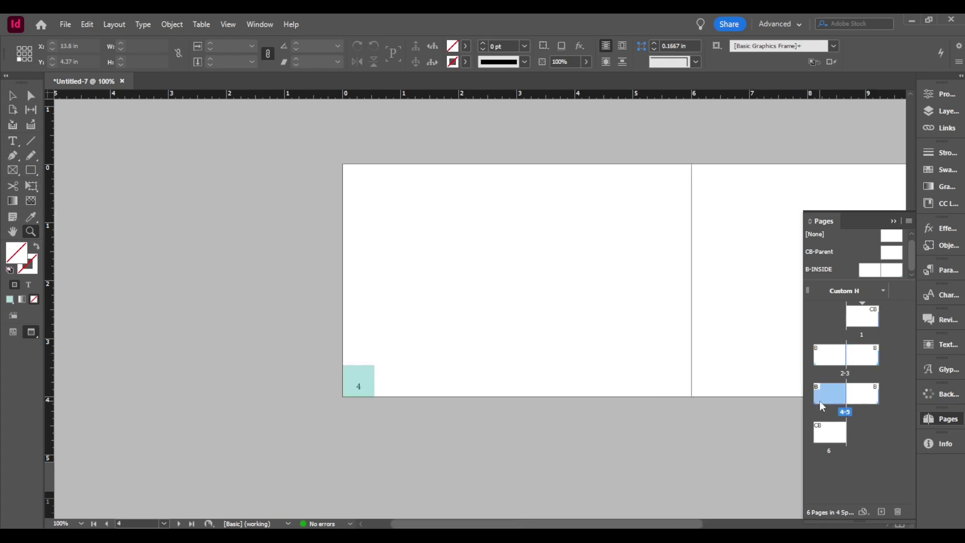
double_click(862, 394)
double_click(830, 353)
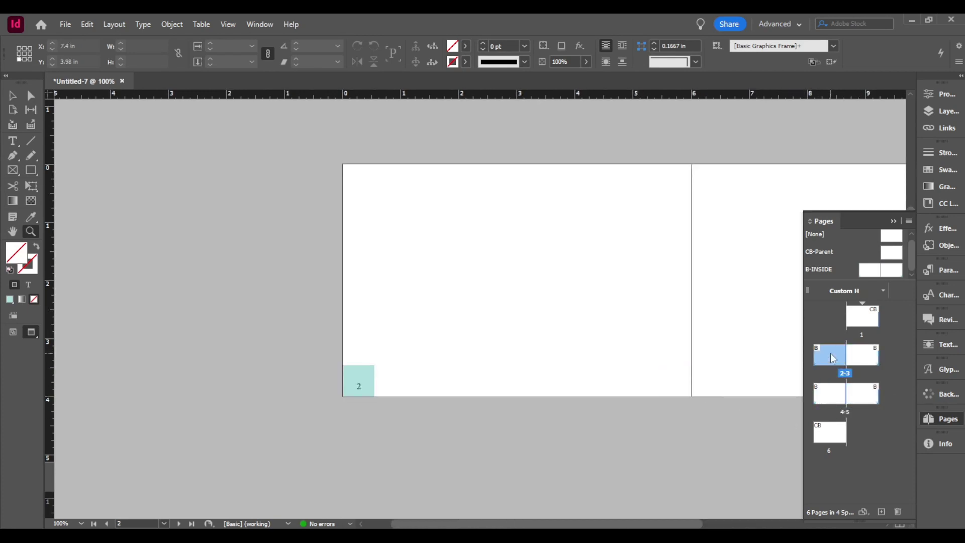
double_click(868, 357)
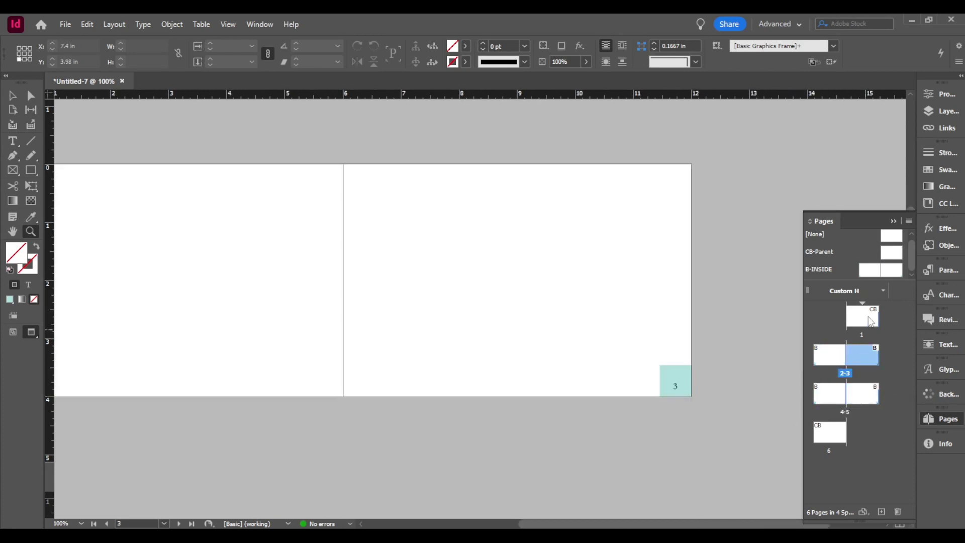
double_click(873, 272)
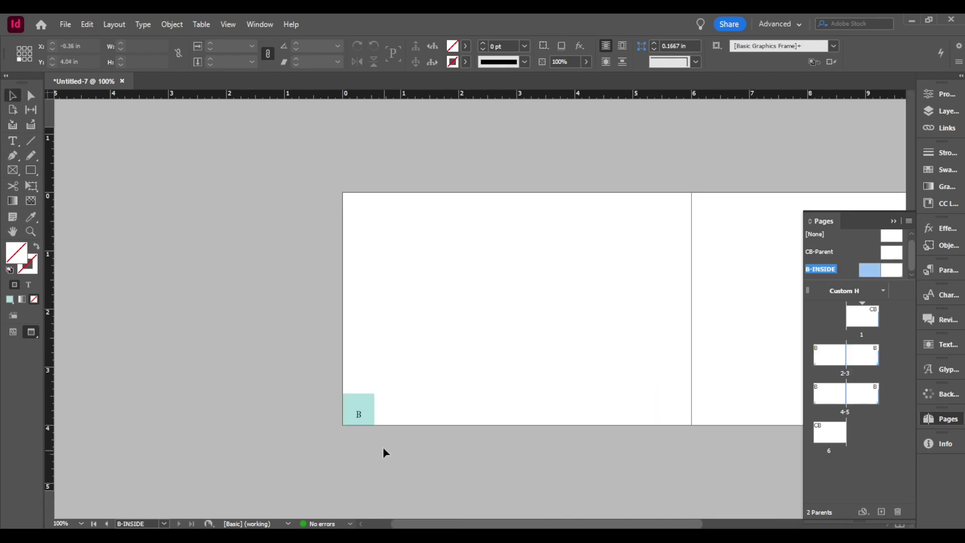
- Set the left page's B marker in Poppins (TT) Black
double_click(360, 416)
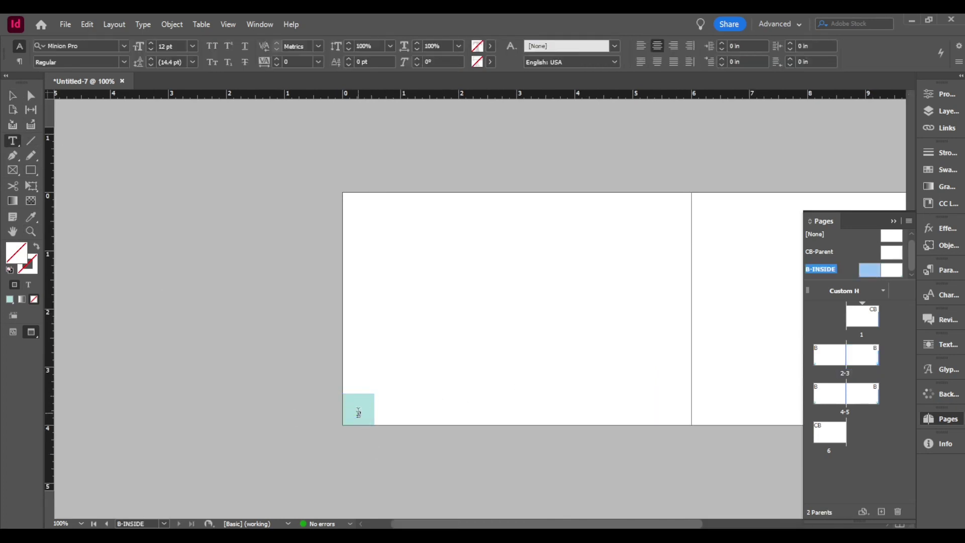
left_click(124, 46)
type("pop")
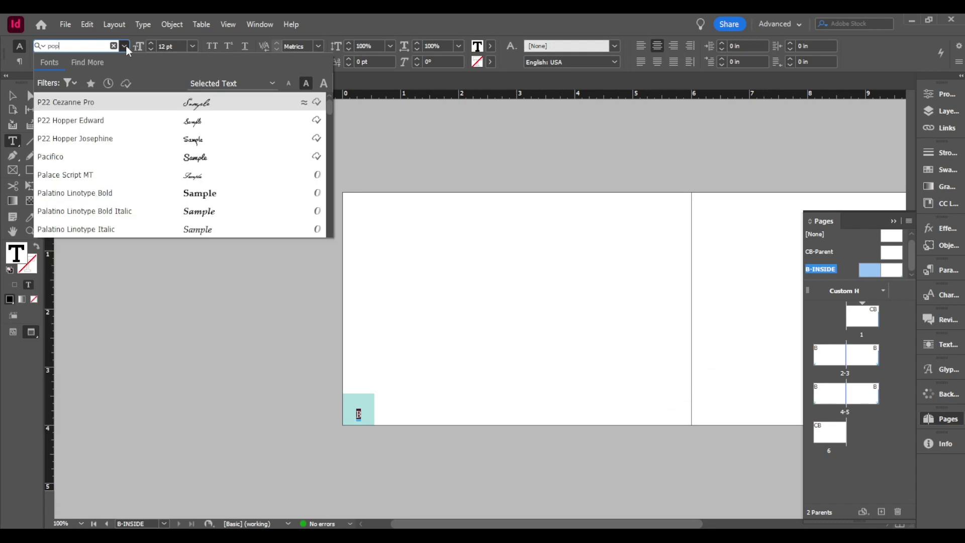
type("pin")
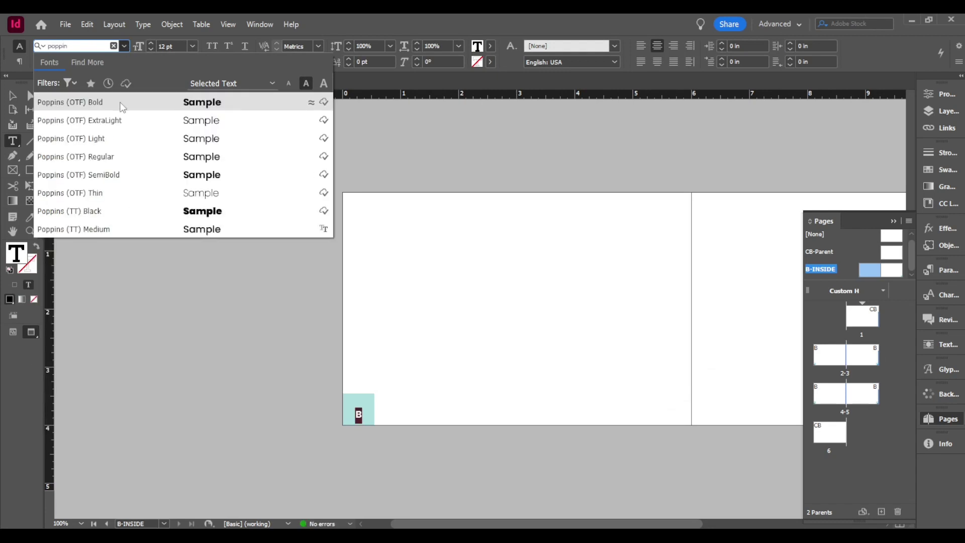
left_click(110, 211)
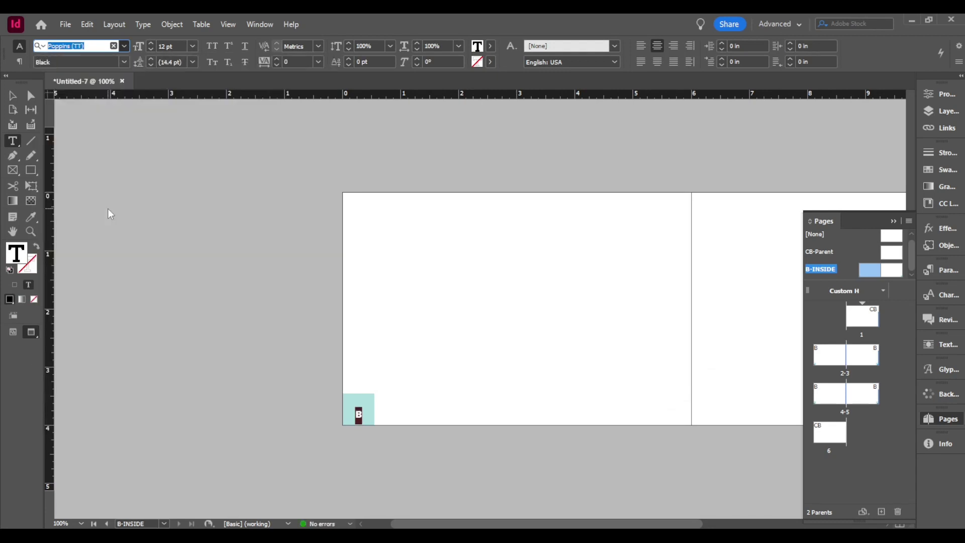
left_click(12, 98)
- Copy the Poppins Black formatting to the right page's B marker with the Eyedropper
scroll(556, 342, "right", 6)
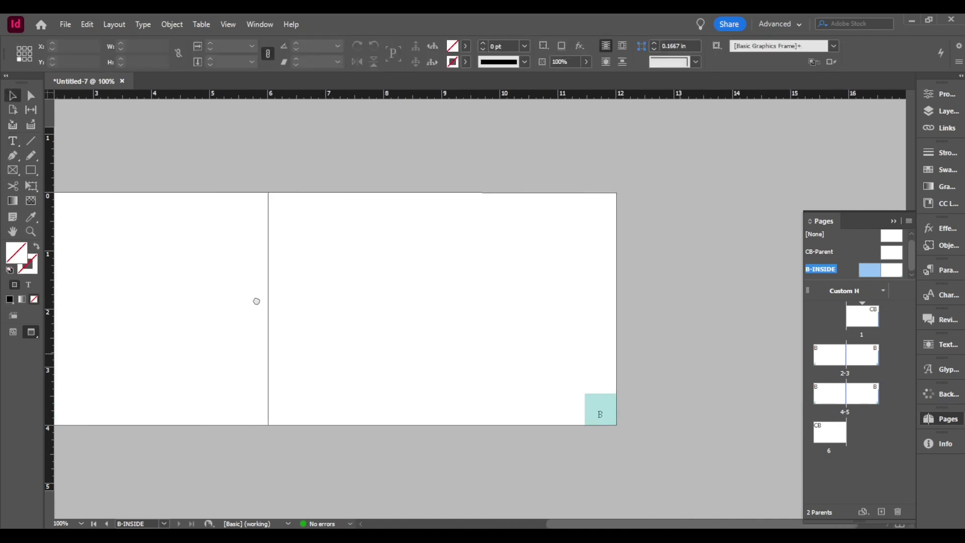
left_click(586, 415)
double_click(598, 414)
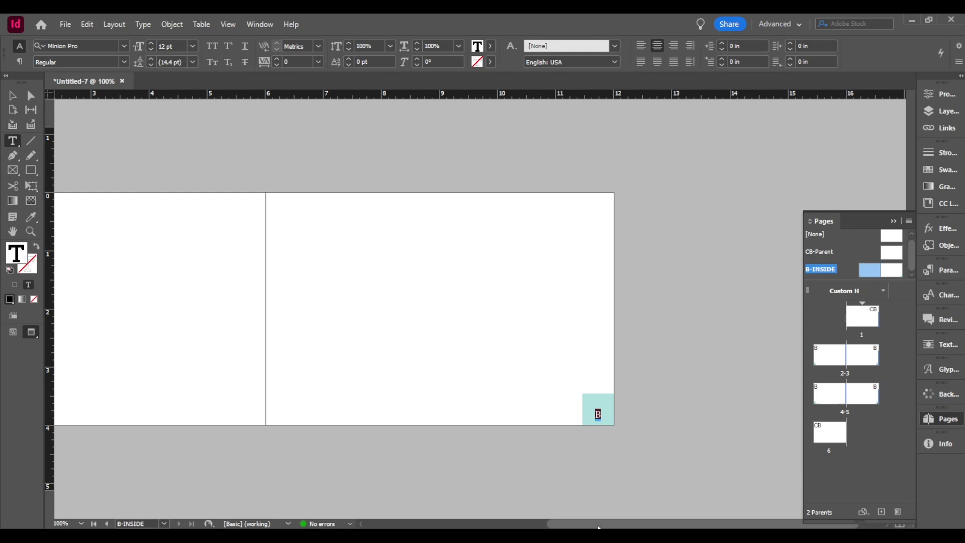
left_click_drag(598, 524, 523, 524)
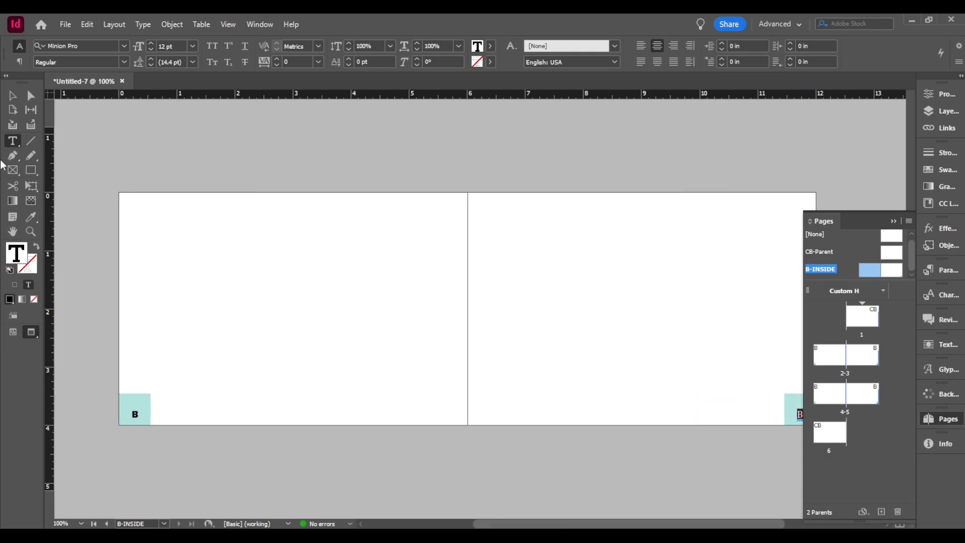
left_click(32, 220)
left_click(134, 415)
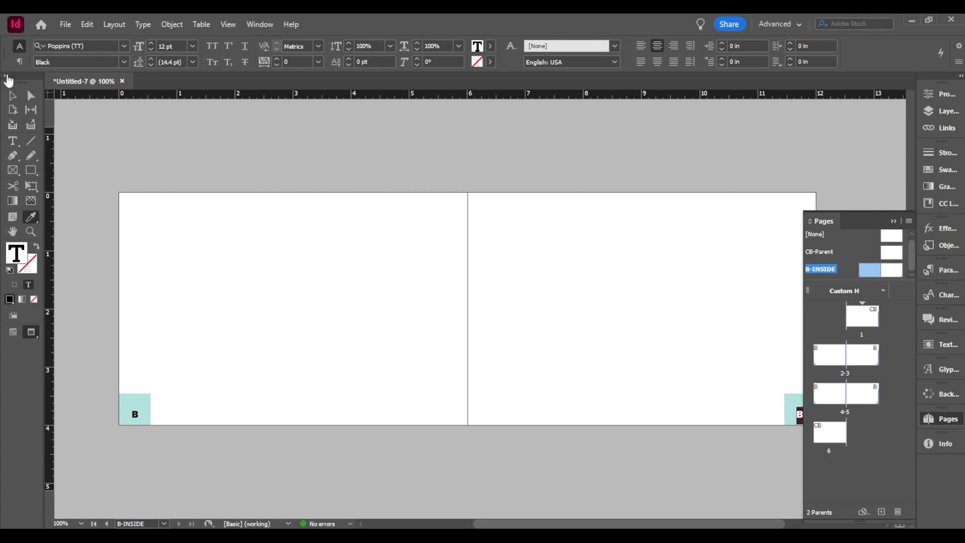
left_click(14, 96)
scroll(527, 317, "right", 3)
scroll(598, 304, "left", 2)
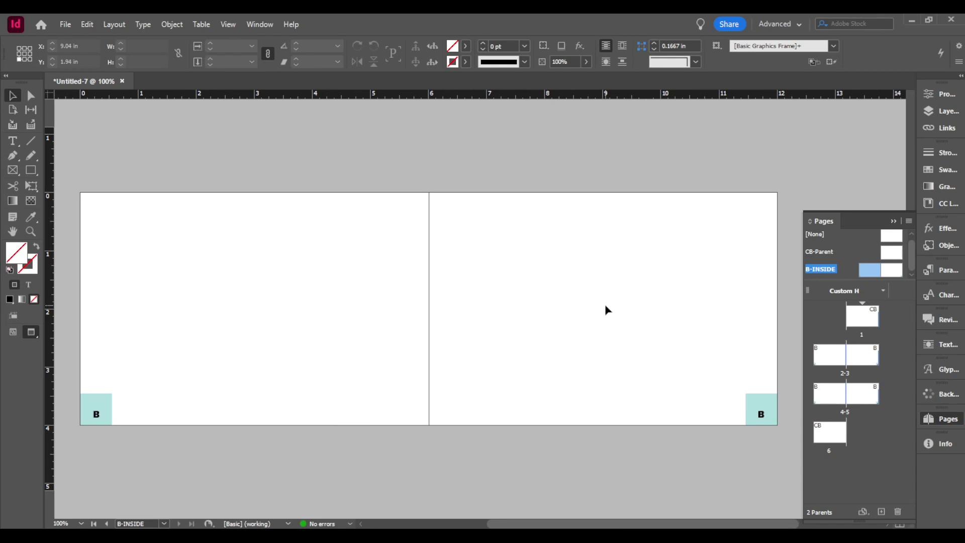
- Apply B-INSIDE to spread 4-5 and check page numbers on pages 4, 5 and 2
left_click(843, 394, "alt")
double_click(838, 396)
left_click_drag(724, 382, 500, 360)
double_click(866, 405)
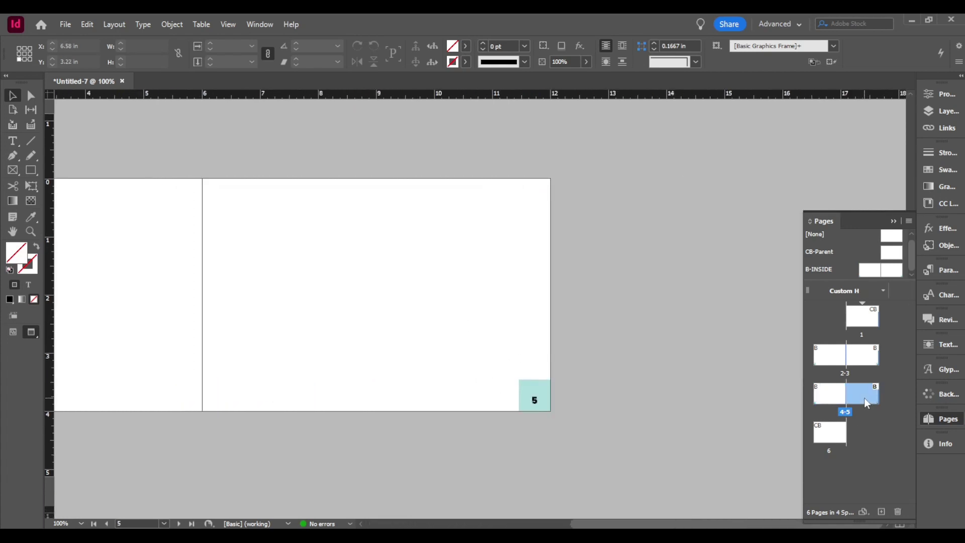
double_click(828, 356)
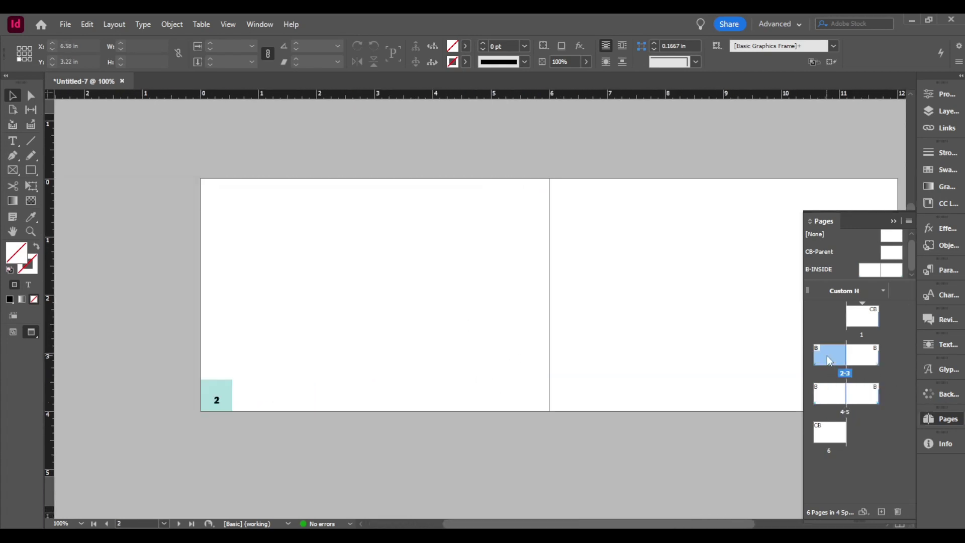
double_click(862, 399)
- Reopen the B-INSIDE parent and enlarge the Pages panel's parents area
double_click(869, 273)
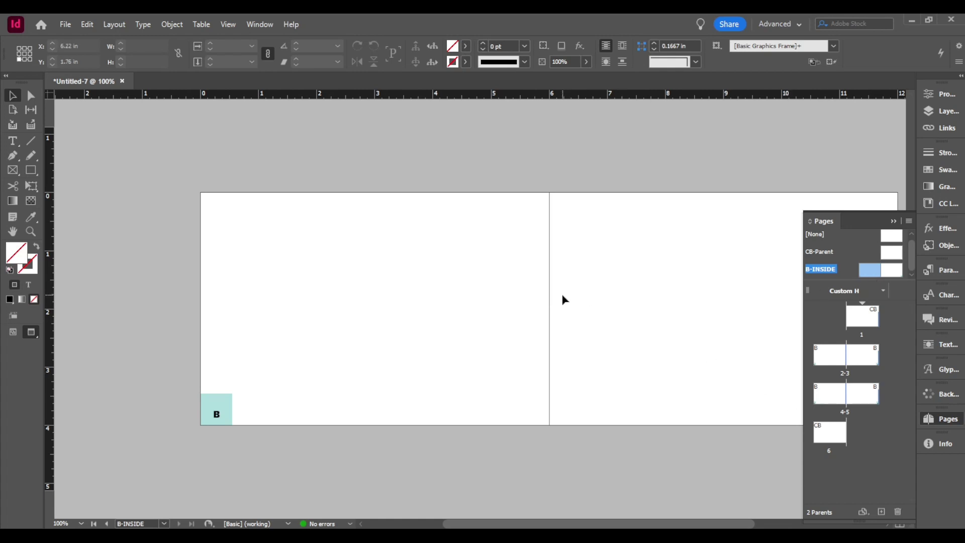
left_click_drag(857, 210, 858, 78)
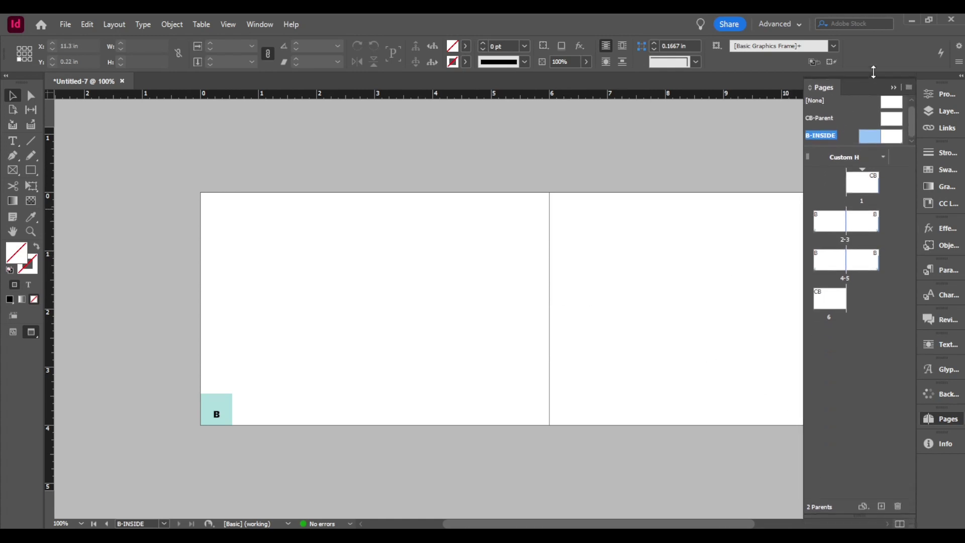
left_click_drag(844, 145, 844, 285)
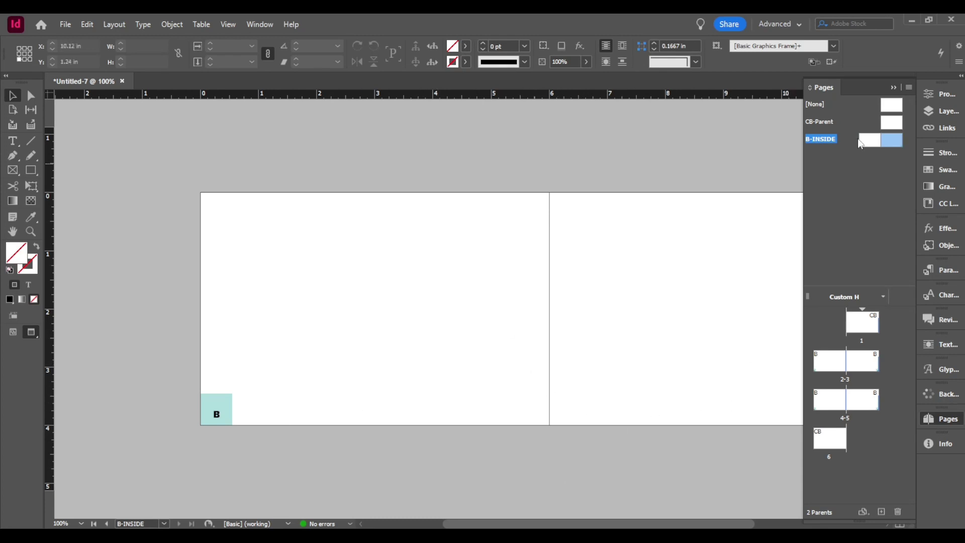
- Open CB-Parent and draw a large rectangle frame across the page
double_click(893, 124)
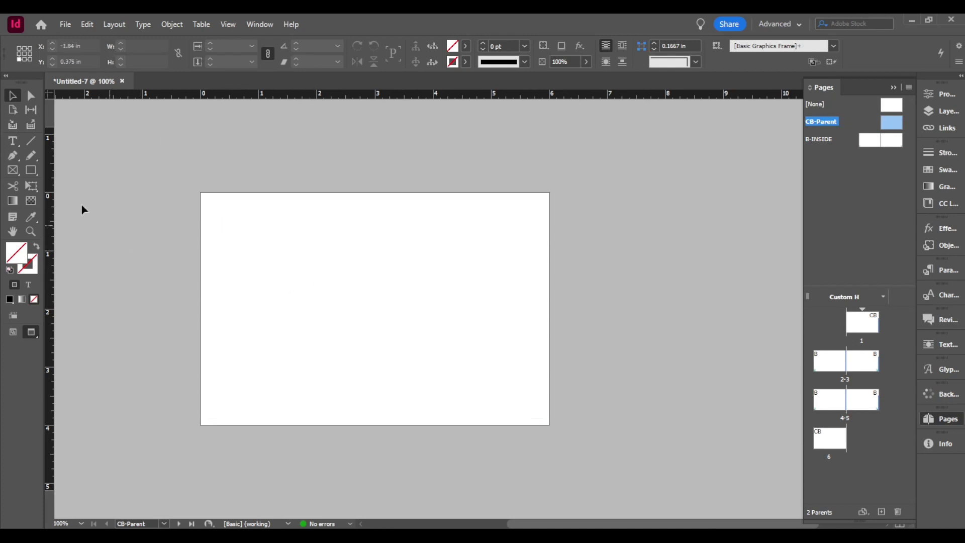
left_click(32, 171)
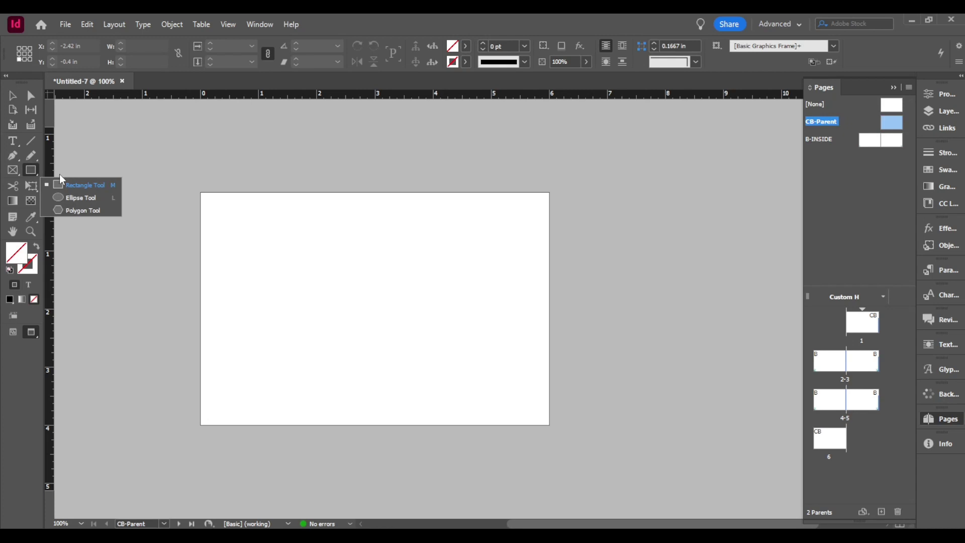
left_click(80, 185)
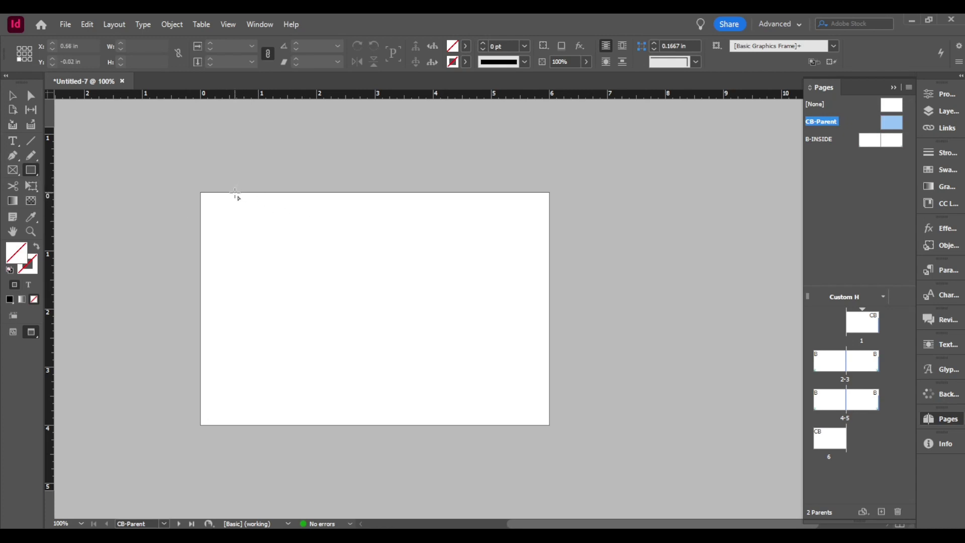
left_click_drag(235, 192, 510, 407)
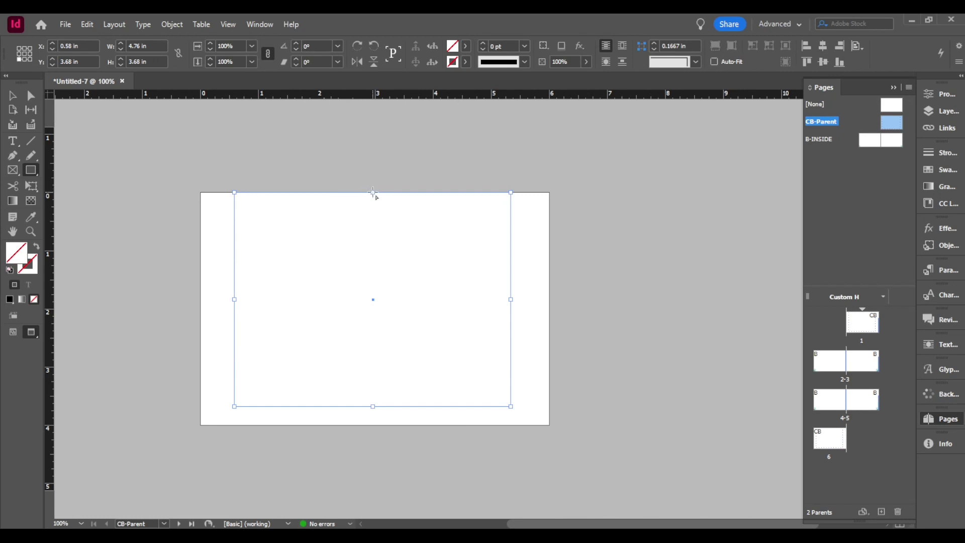
key("v")
left_click_drag(373, 192, 373, 215)
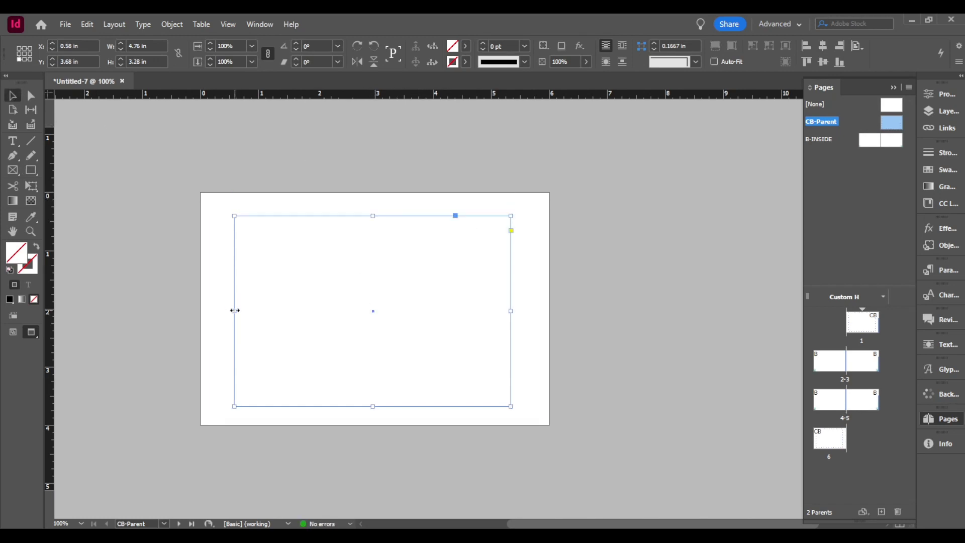
- Fit the rectangle to the page margins and centre it horizontally and vertically
key("e")
key("w")
left_click(12, 95)
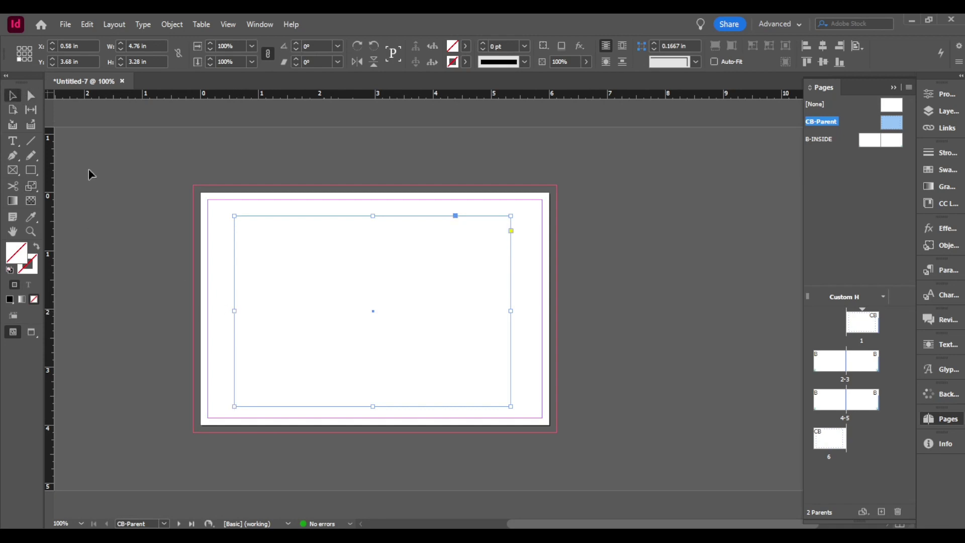
mouse_move(234, 312)
left_mouse_down()
mouse_move(213, 312)
mouse_move(228, 312)
left_mouse_up()
left_click_drag(510, 312, 526, 312)
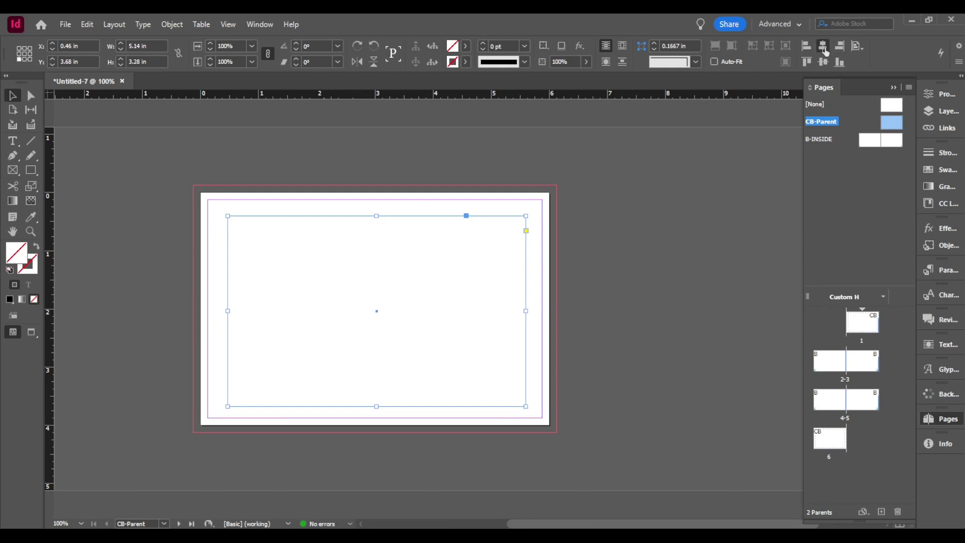
left_click(824, 48)
left_click(823, 61)
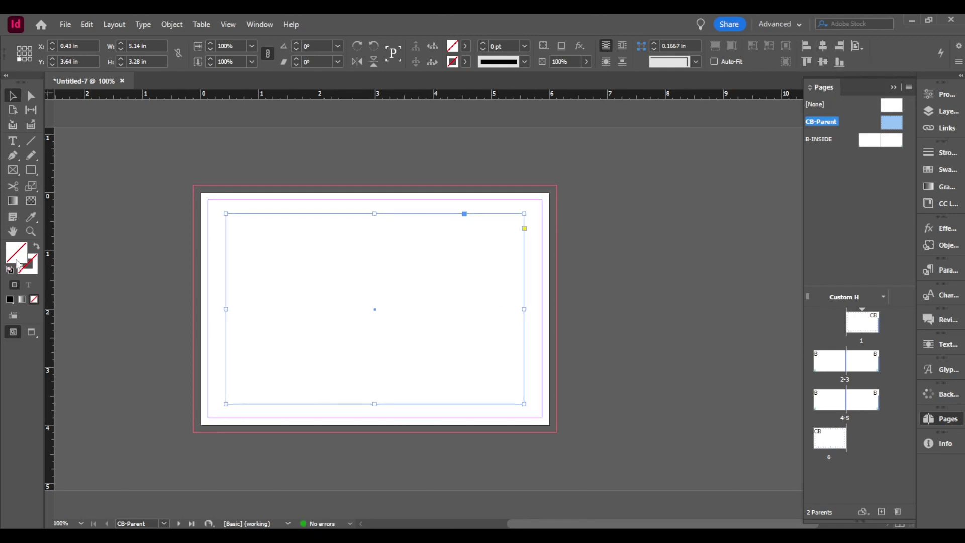
- Fill the rectangle with dark teal 006678 via the Color Picker
left_click(466, 46)
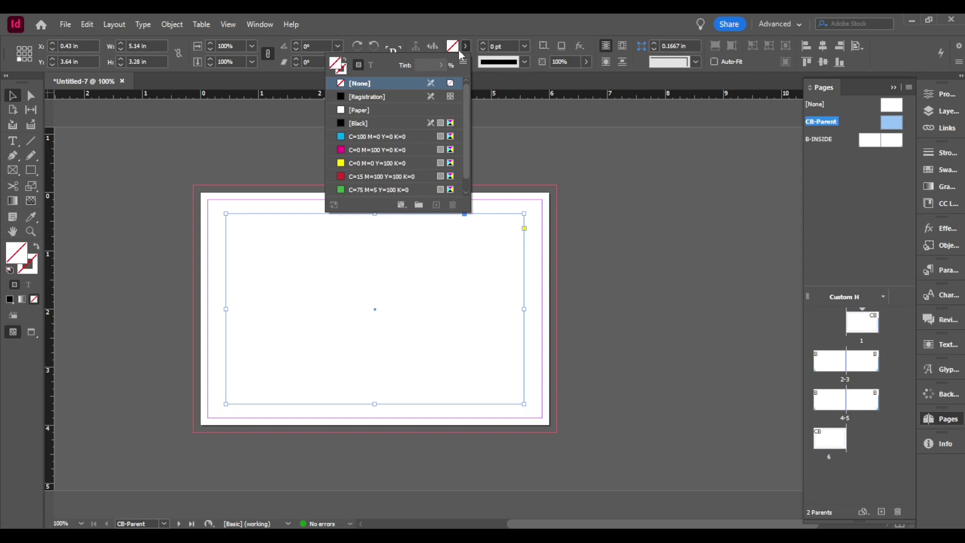
left_click(372, 136)
double_click(17, 255)
left_click(677, 288)
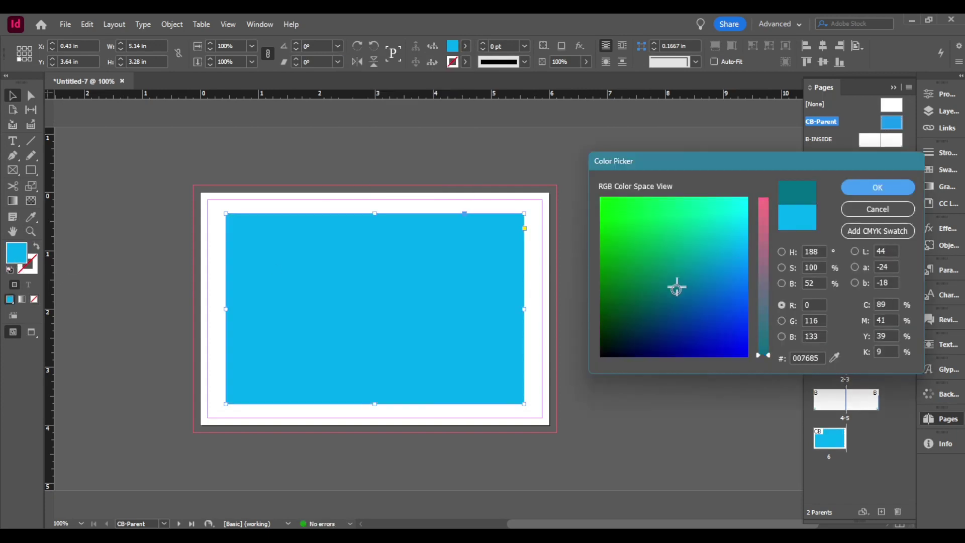
left_click_drag(677, 288, 669, 293)
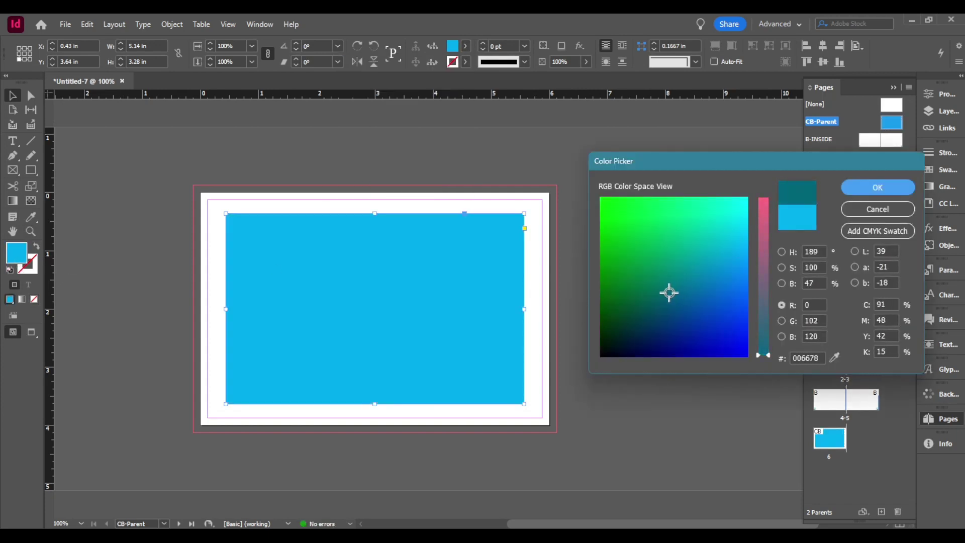
left_click(895, 193)
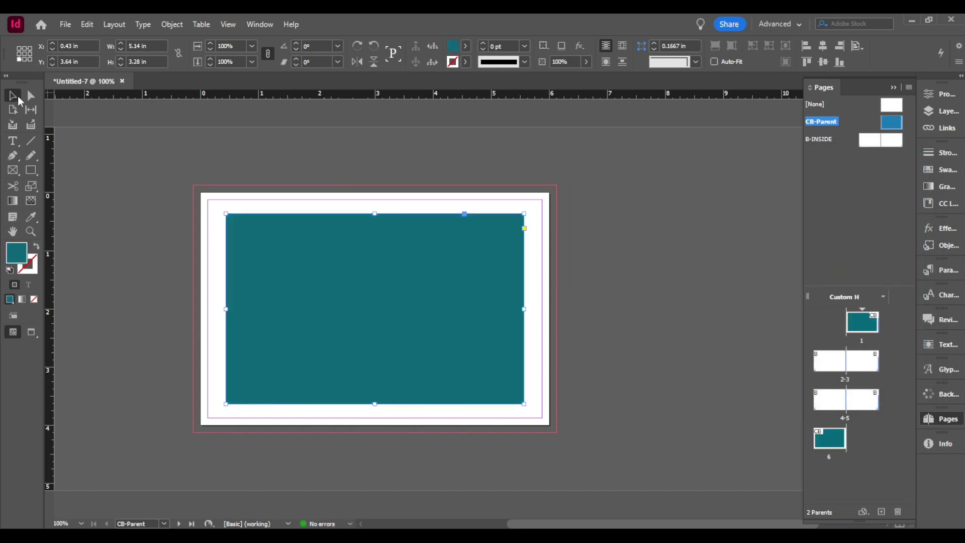
- Check the teal frame on pages 1 and 6 and delete page 6's BACK text frame
left_click(629, 321)
double_click(867, 331)
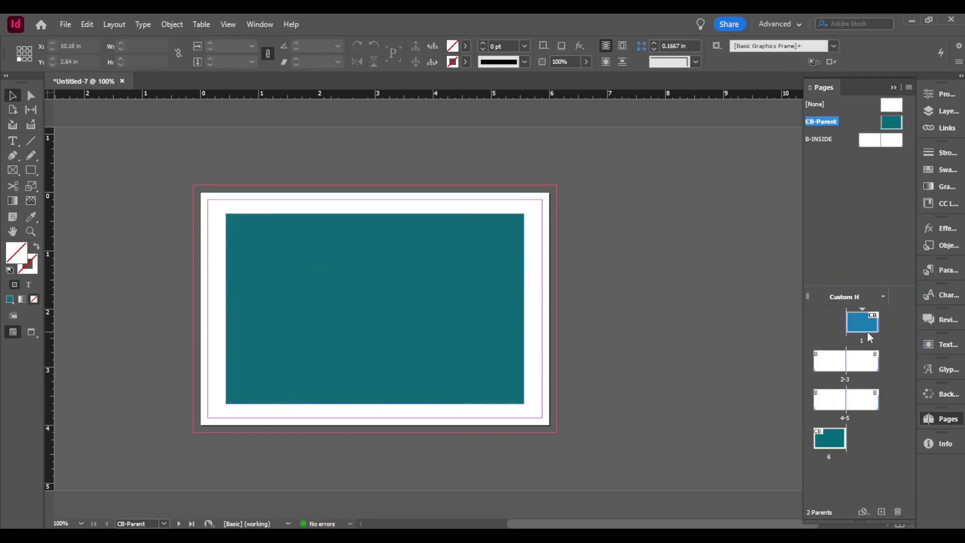
double_click(834, 442)
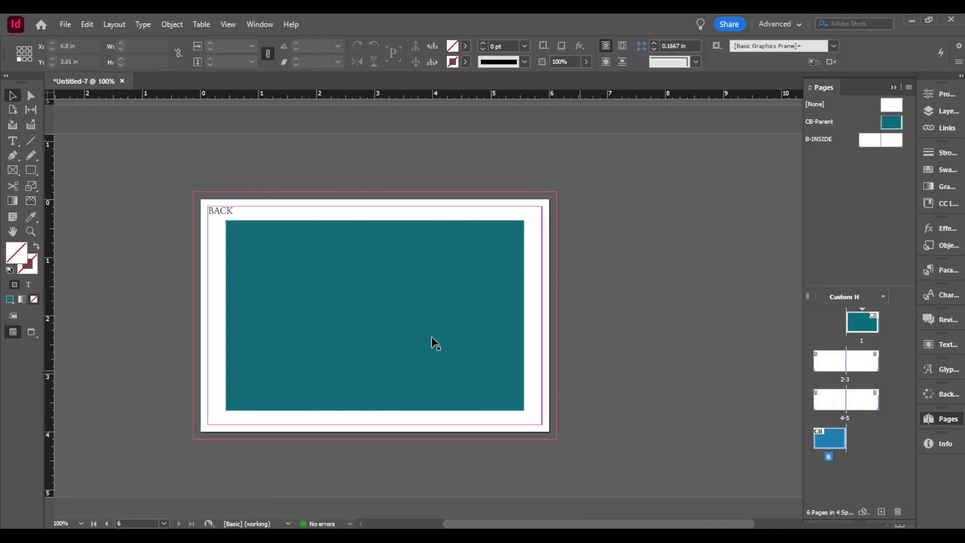
left_click(226, 214)
key("Delete")
left_click_drag(340, 252, 293, 330)
left_click_drag(366, 329, 627, 429)
key("w")
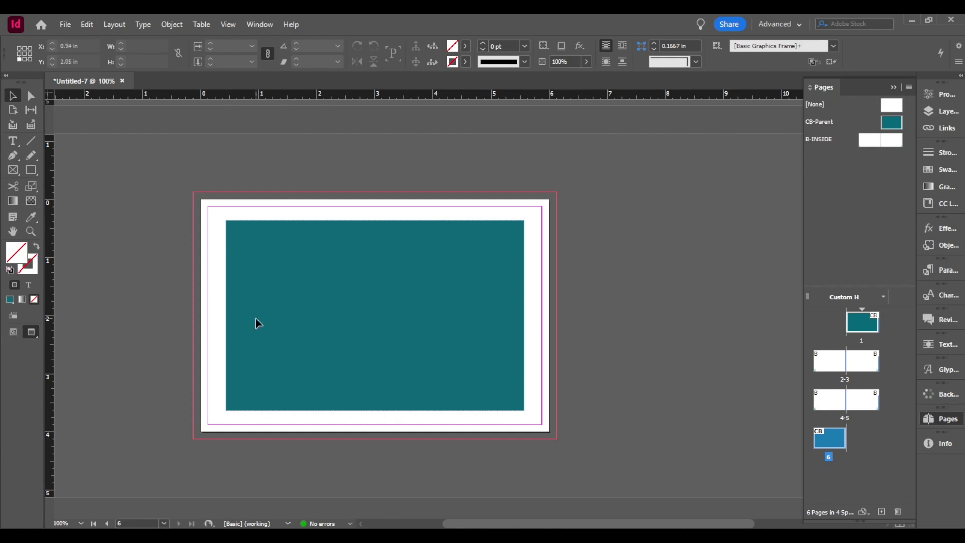
key("w")
- Go to the CB-Parent, select its teal frame and open the Place dialog with Ctrl+D
double_click(857, 326)
left_click(394, 272)
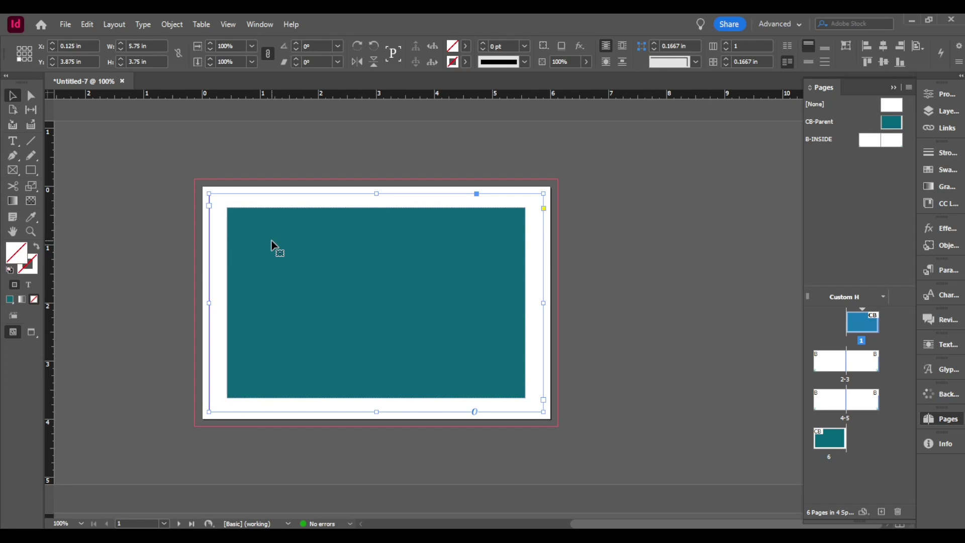
left_click(273, 241)
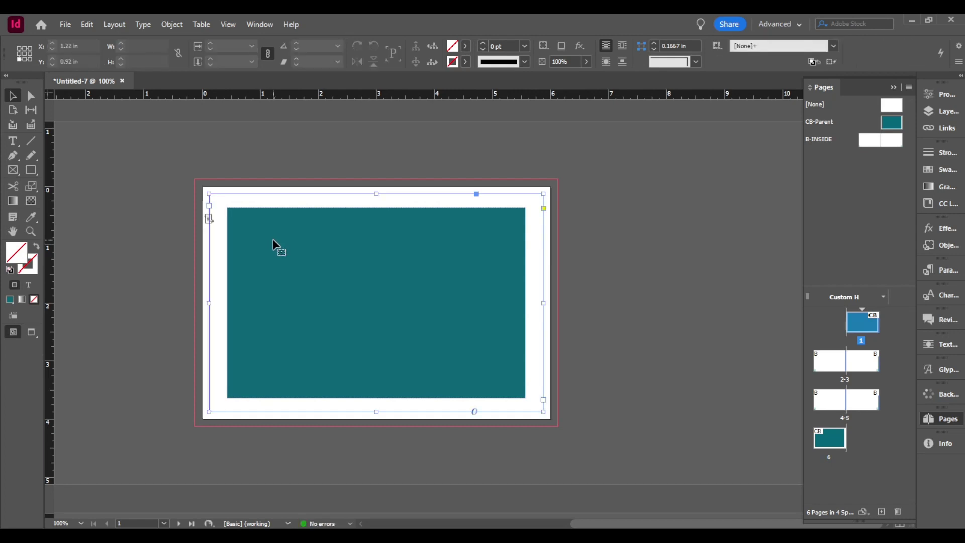
left_click(279, 243)
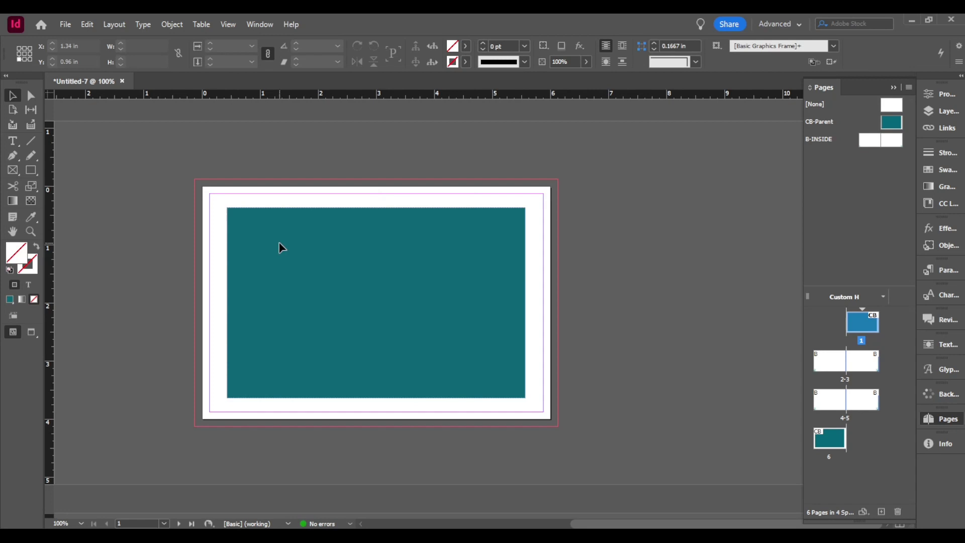
double_click(889, 121)
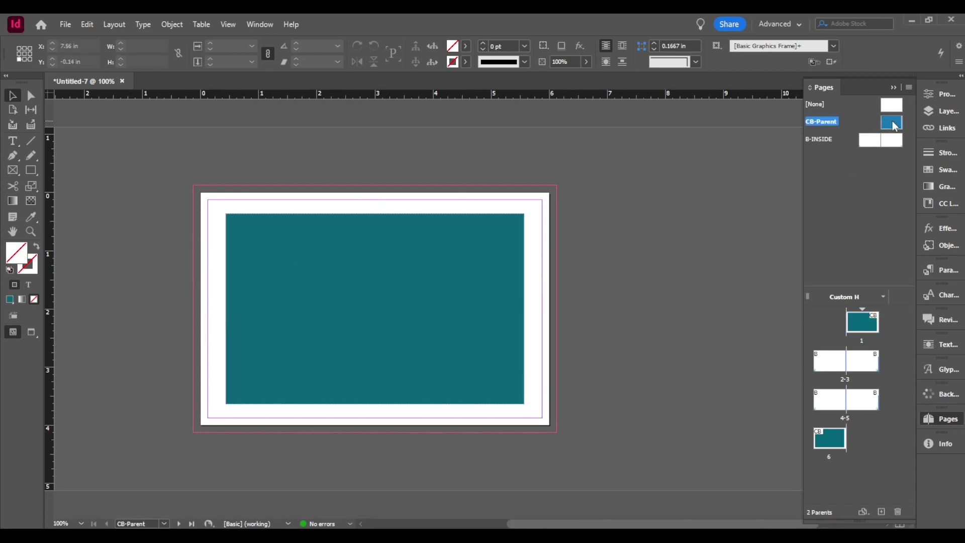
left_click(302, 267)
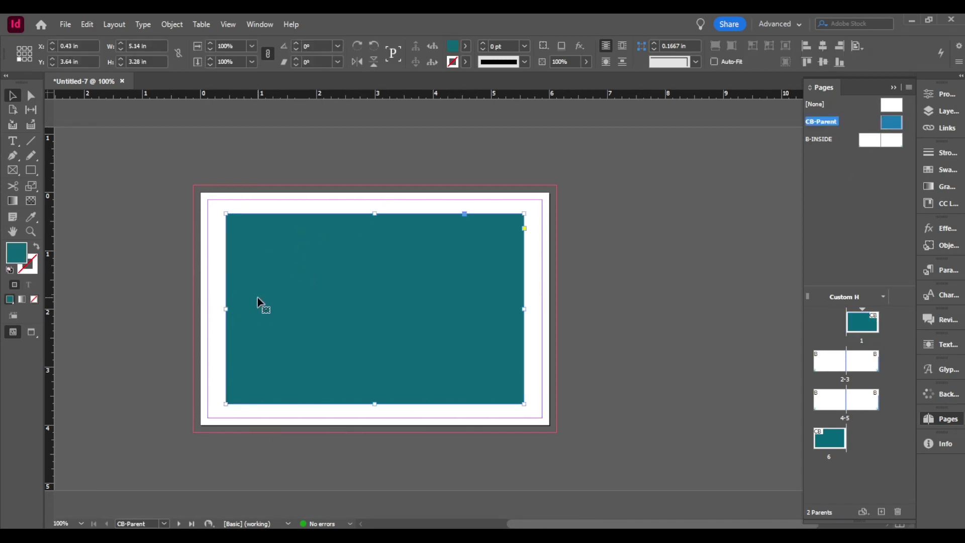
key("ctrl+d")
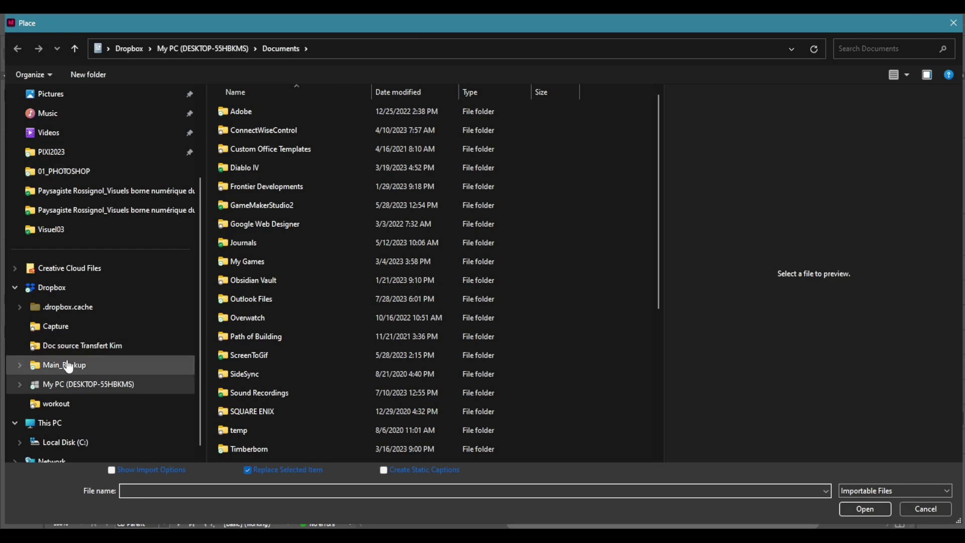
- Place FLOWER-GIRL-REV_2023_V2 from 01_PHOTOSHOP into the frame and fill it proportionally
left_click(84, 171)
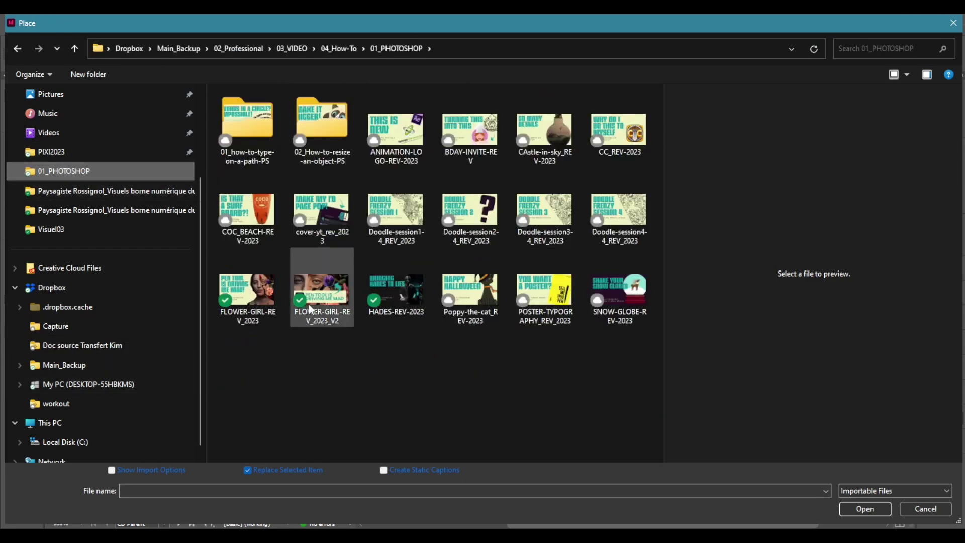
left_click(322, 290)
left_click(865, 508)
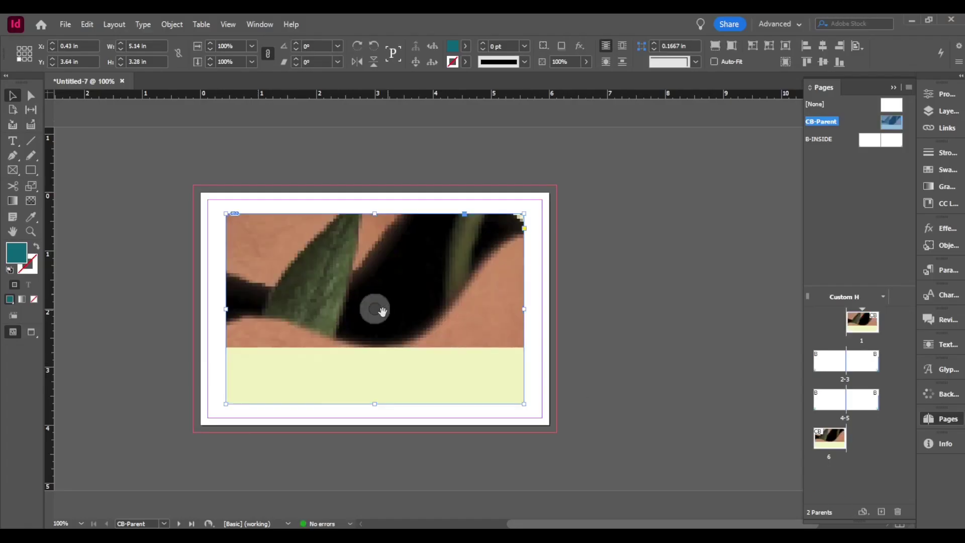
left_click(715, 46)
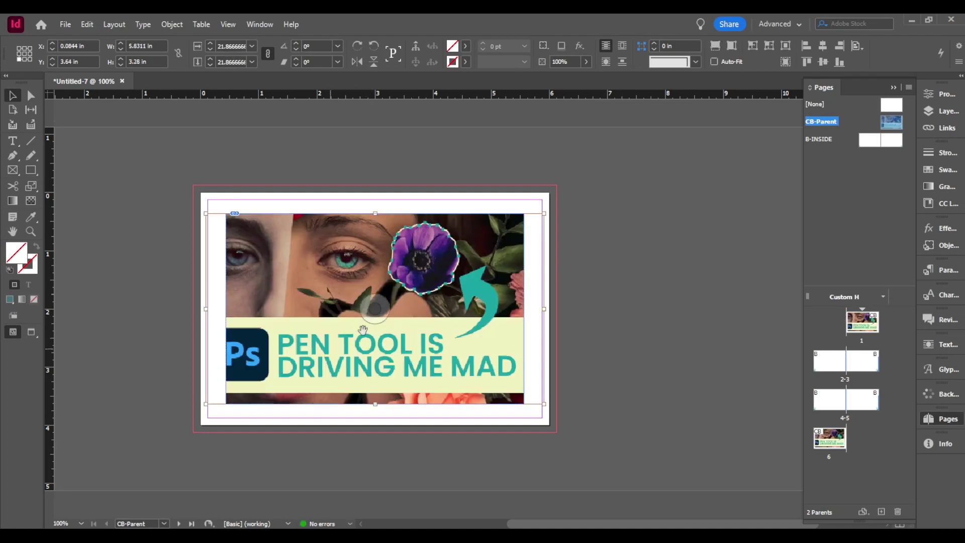
- Check the image on pages 6 and 1, then return to CB-Parent
double_click(830, 439)
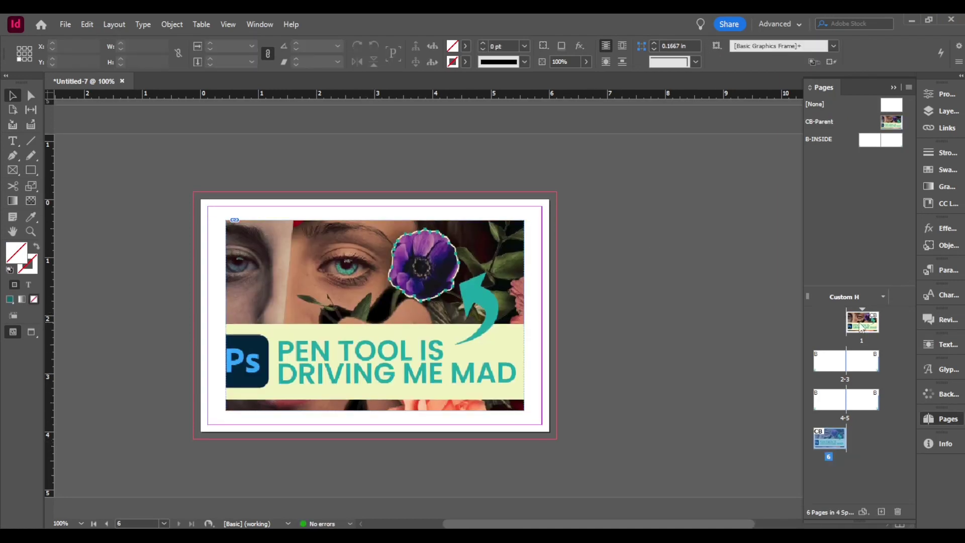
double_click(861, 326)
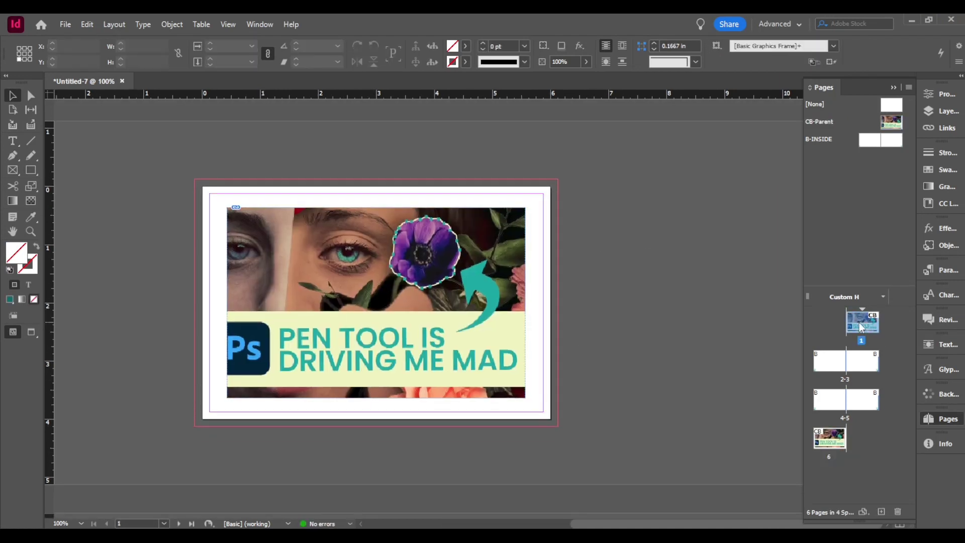
double_click(889, 128)
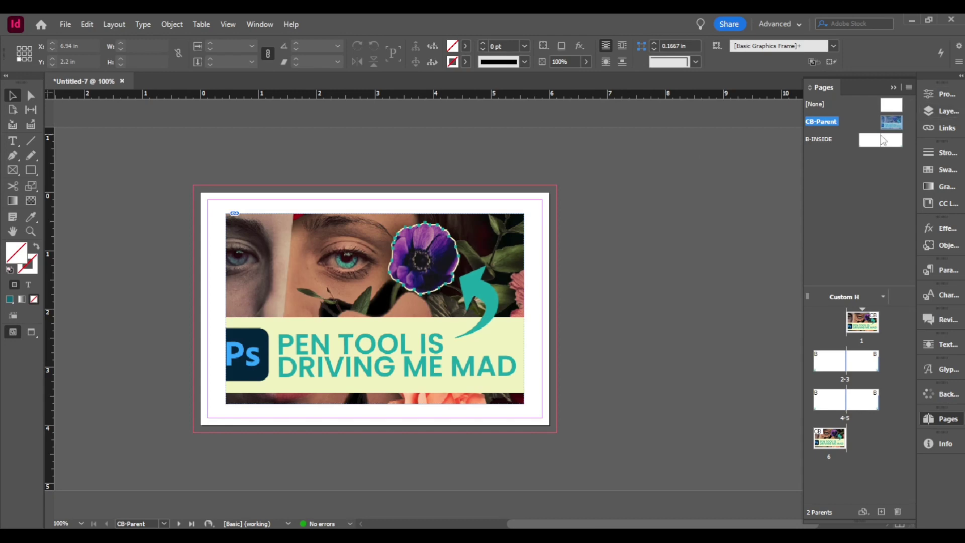
- Open the B-INSIDE parent and add two new layers in the Layers panel
left_click(931, 111)
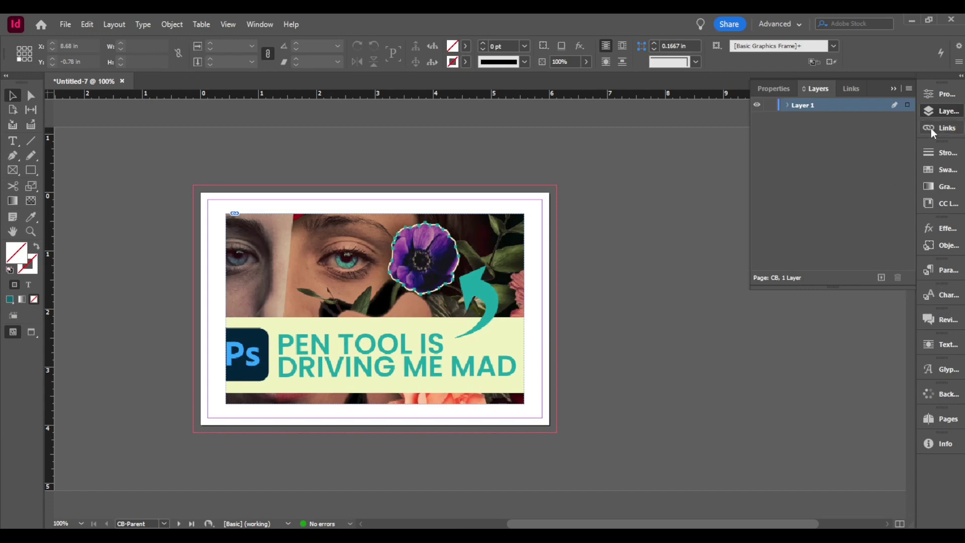
left_click(944, 419)
double_click(879, 140)
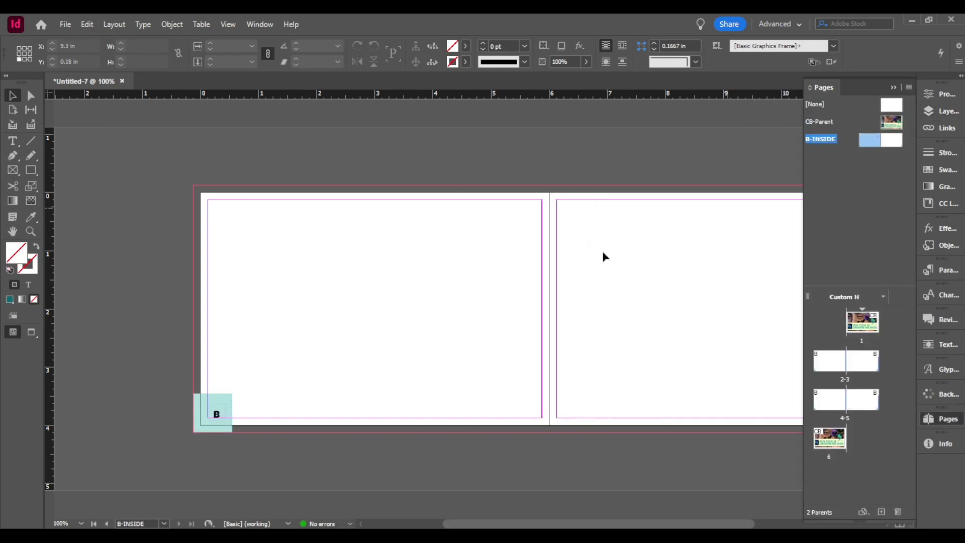
left_click(220, 407)
left_click(936, 112)
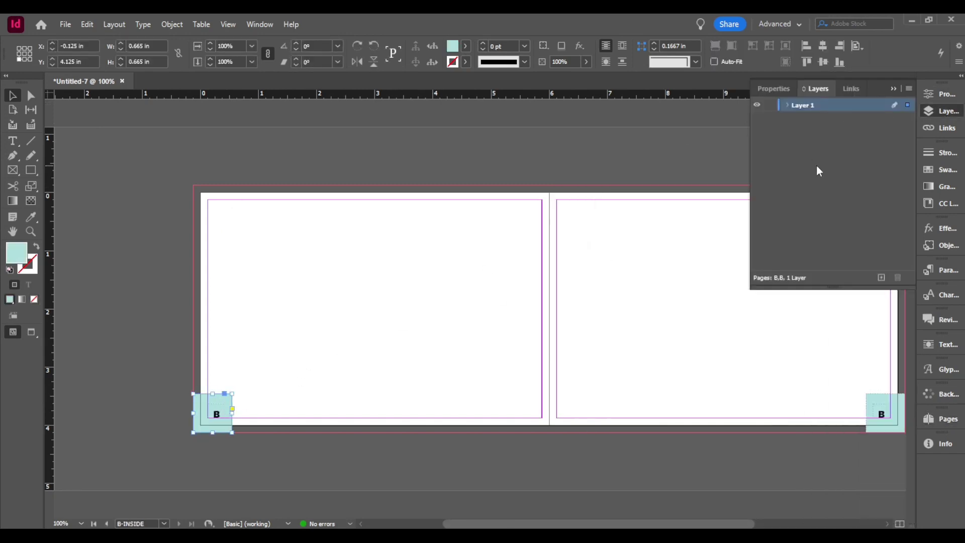
left_click(882, 279)
left_click(882, 280)
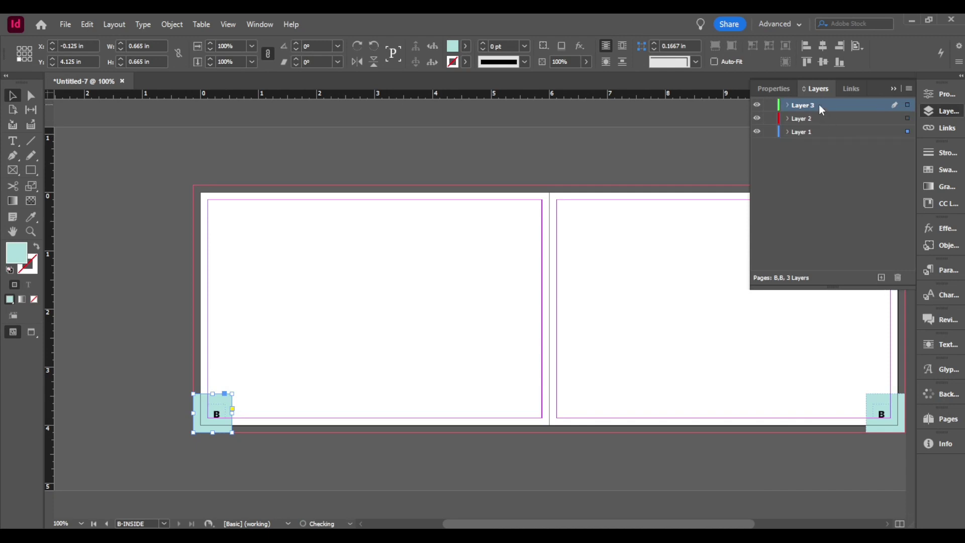
- Rename Layers 3, 2 and 1 to TEXT, LOGO and Designs
double_click(811, 105)
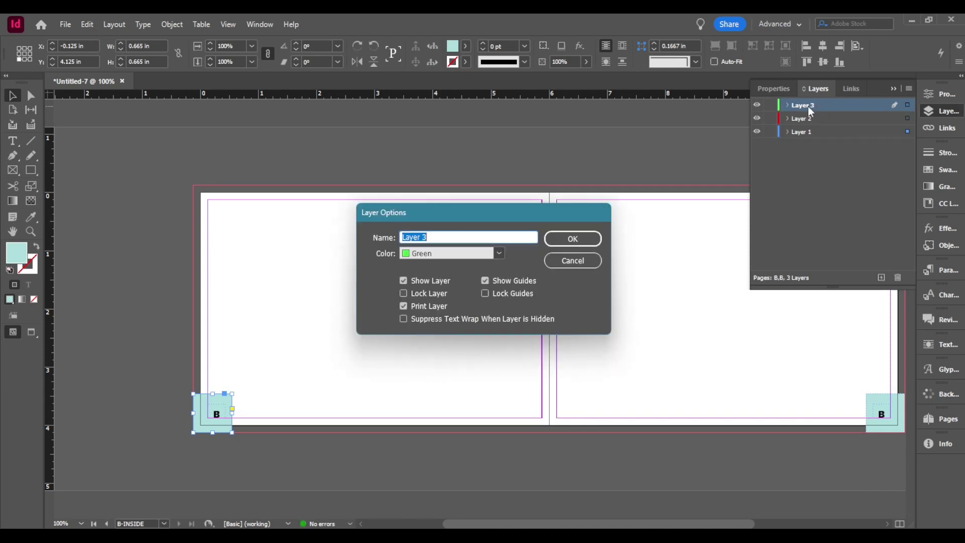
type("TEXT")
key("Return")
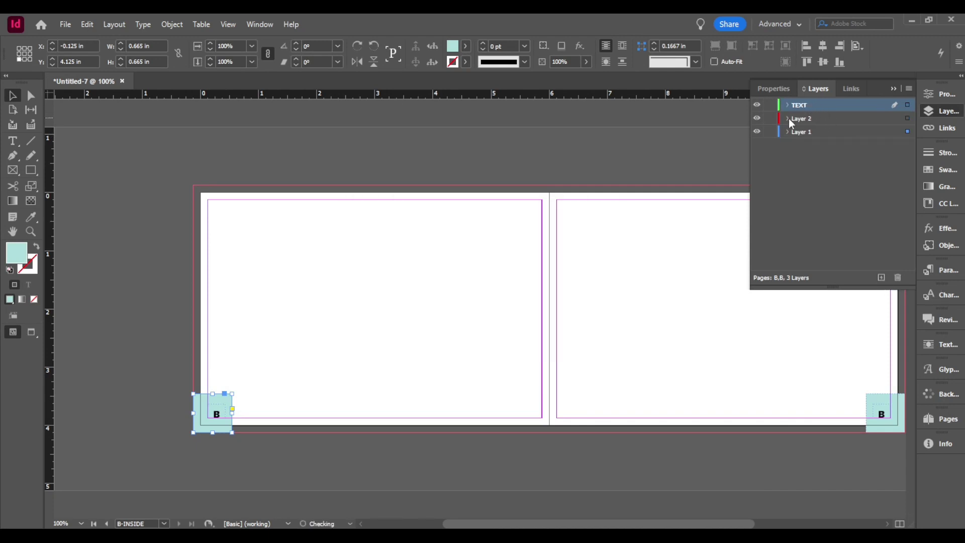
double_click(801, 118)
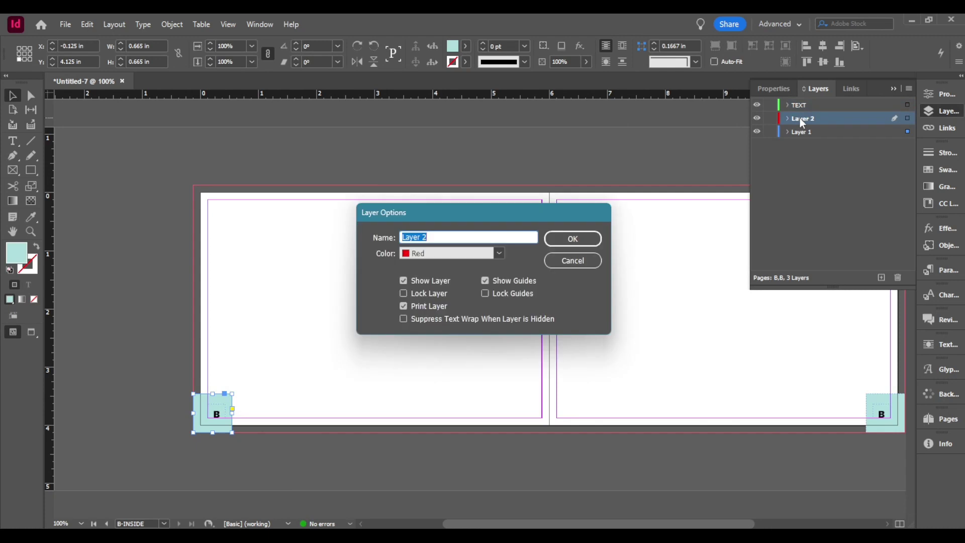
type("DE")
key("Return")
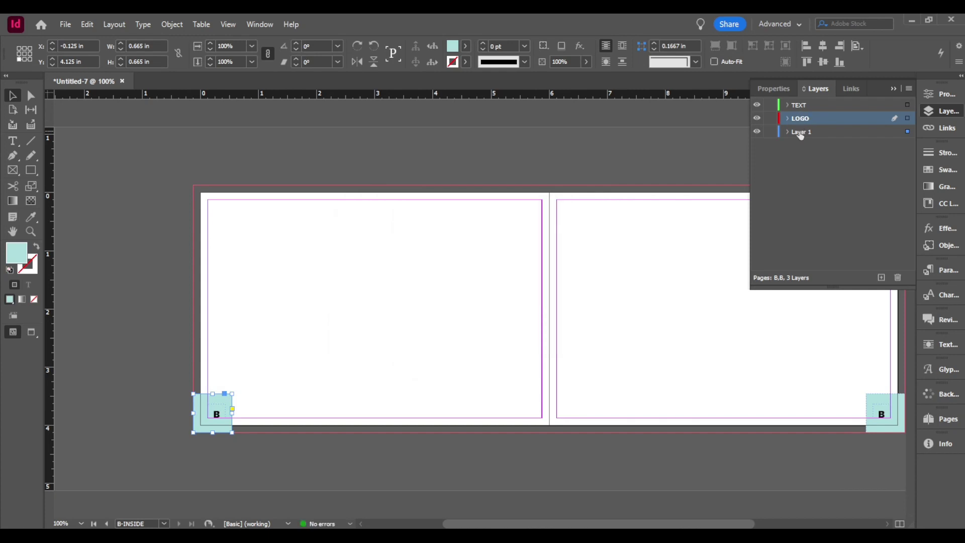
double_click(800, 132)
type("Designs")
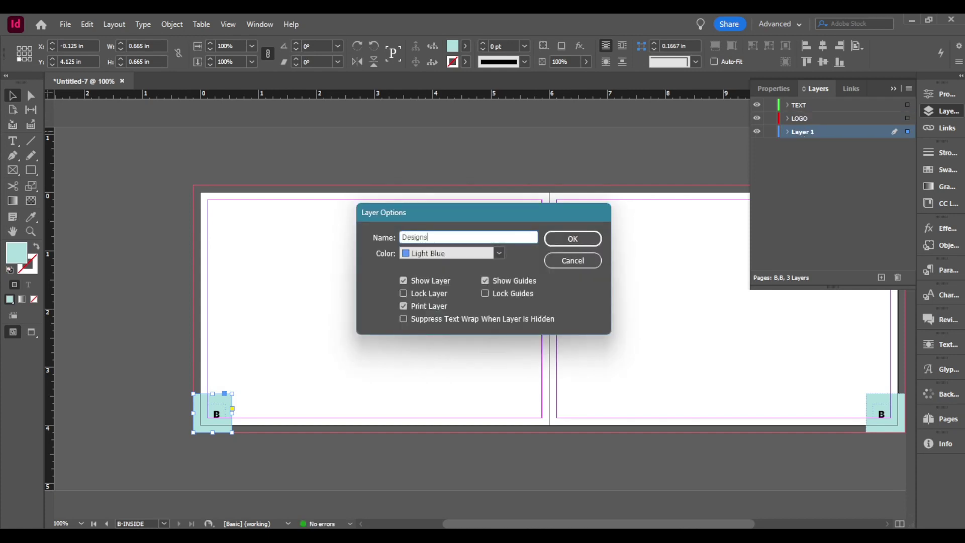
key("Return")
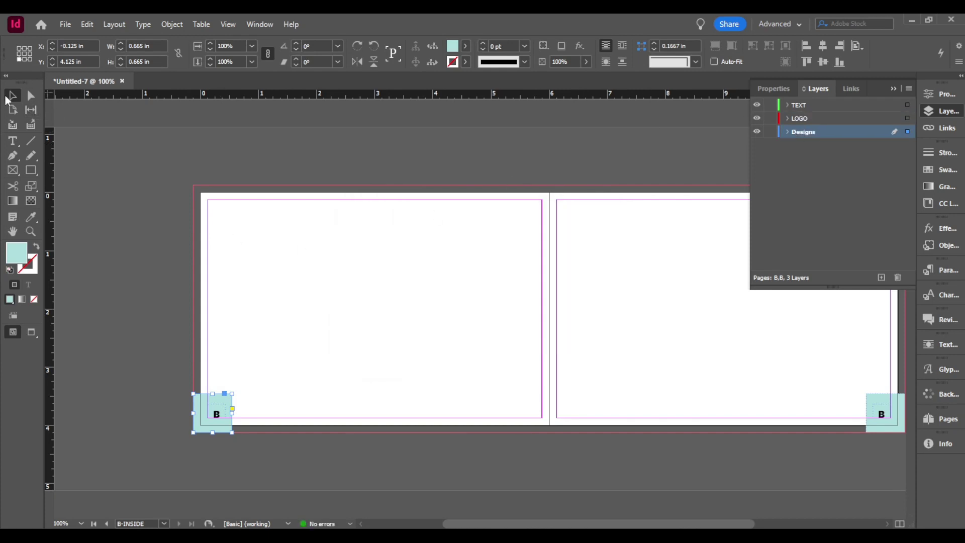
- Move both B page-number text frames onto the TEXT layer
left_click(887, 422, "shift")
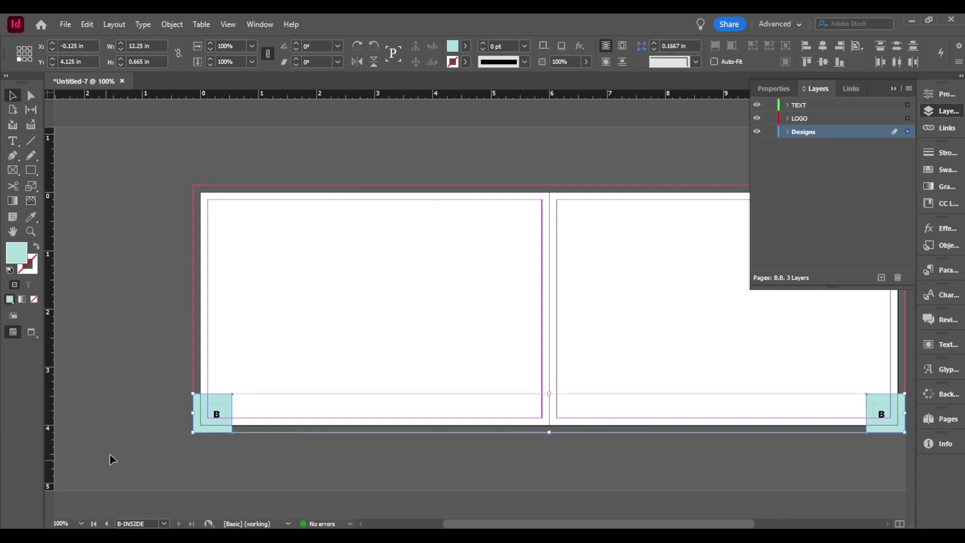
left_click(217, 408)
left_click(882, 417, "shift")
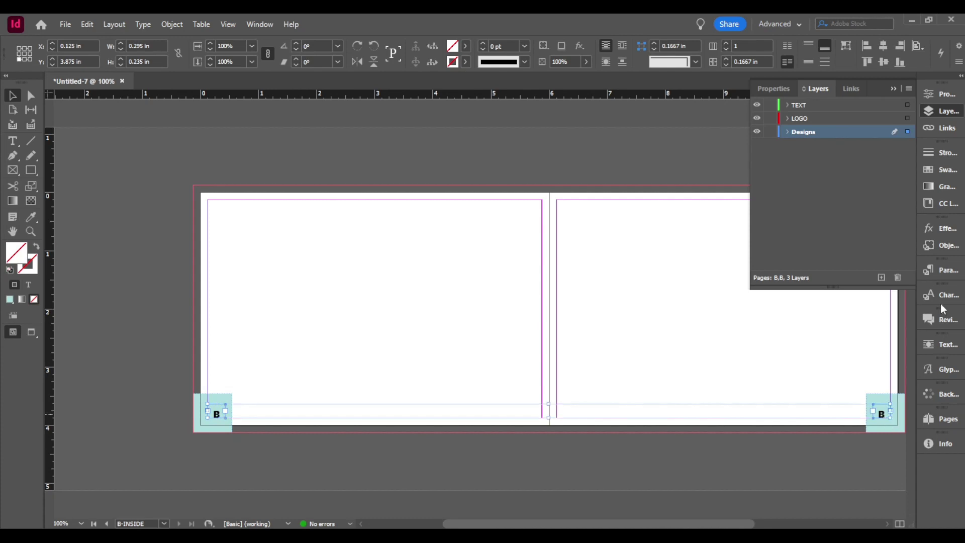
left_click_drag(908, 131, 906, 106)
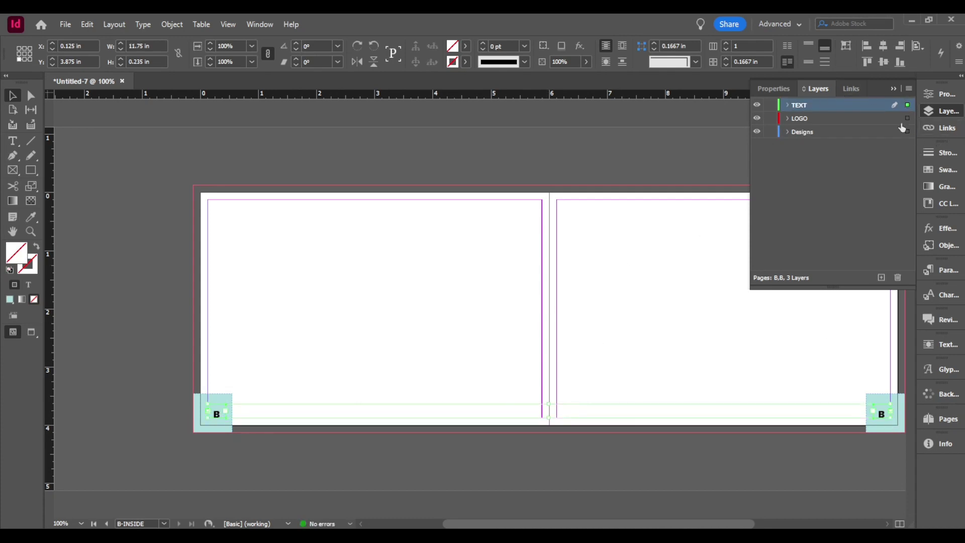
- Check spread 2-3 with the Designs layer toggled, then open the B-INSIDE parent for editing
left_click(943, 426)
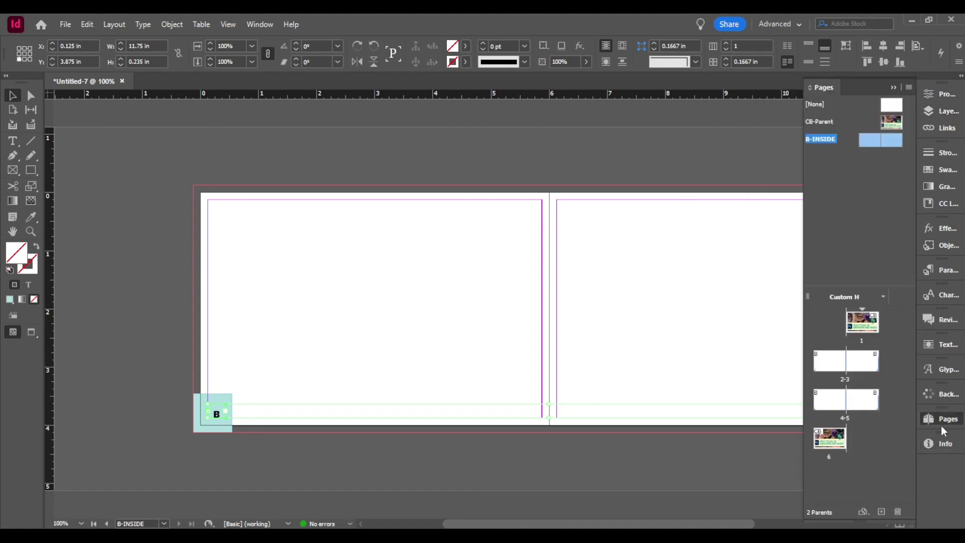
double_click(834, 355)
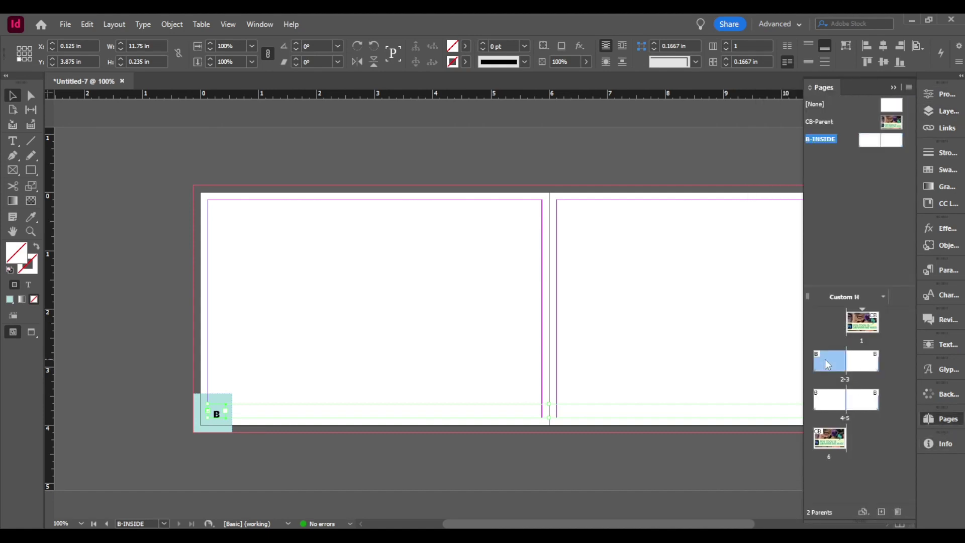
left_click(943, 112)
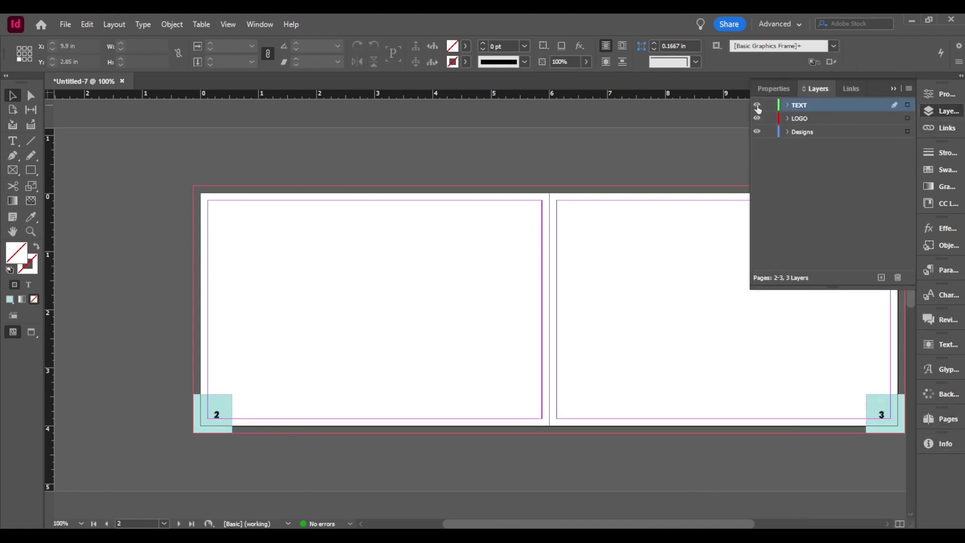
left_click(756, 132)
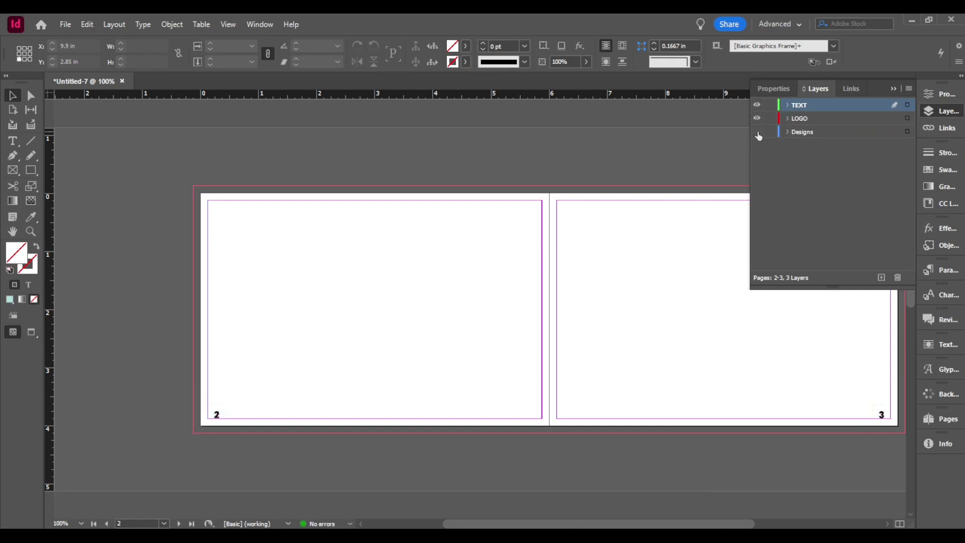
left_click(757, 133)
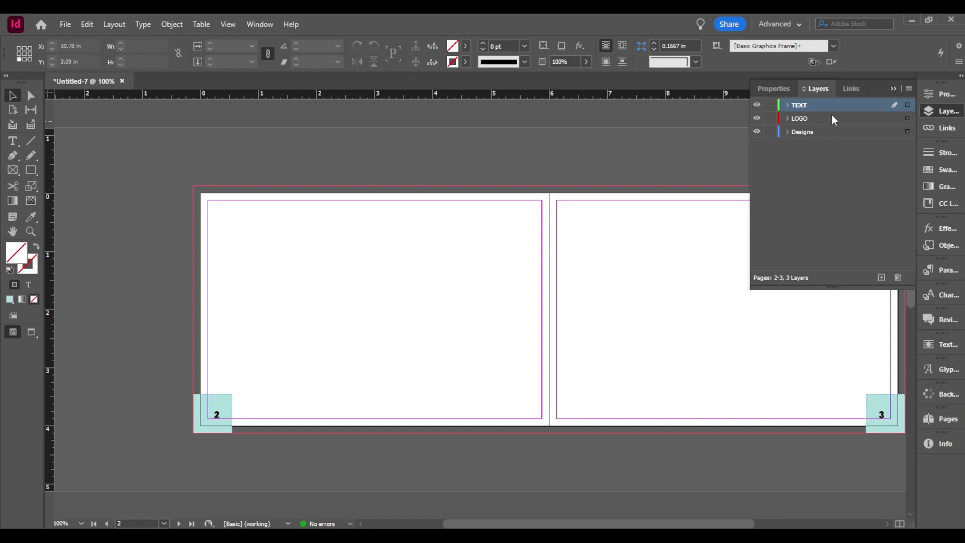
left_click(662, 281)
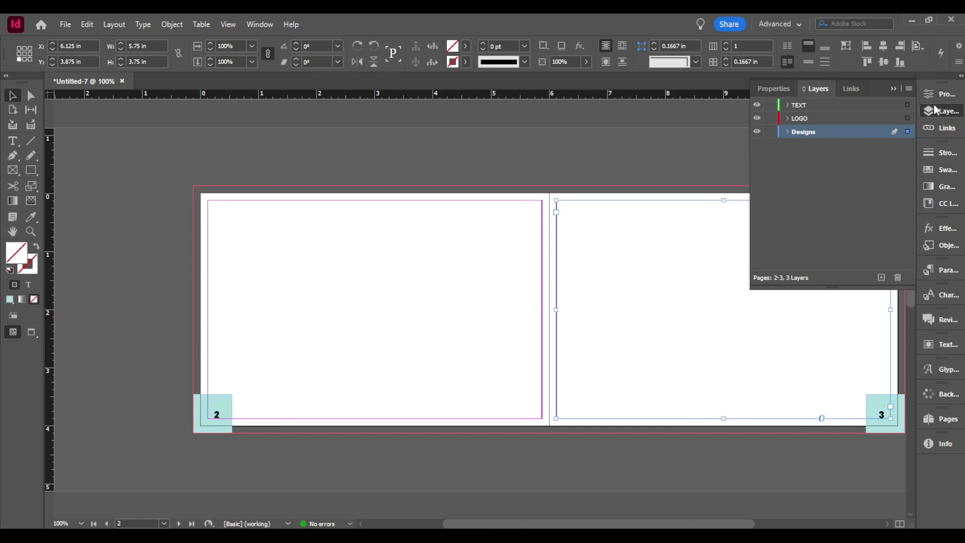
left_click(941, 419)
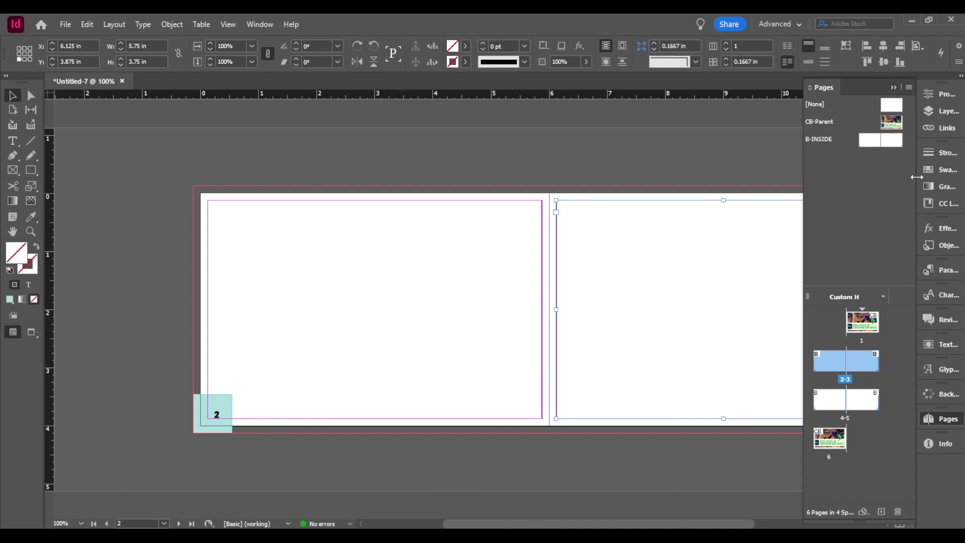
double_click(874, 143)
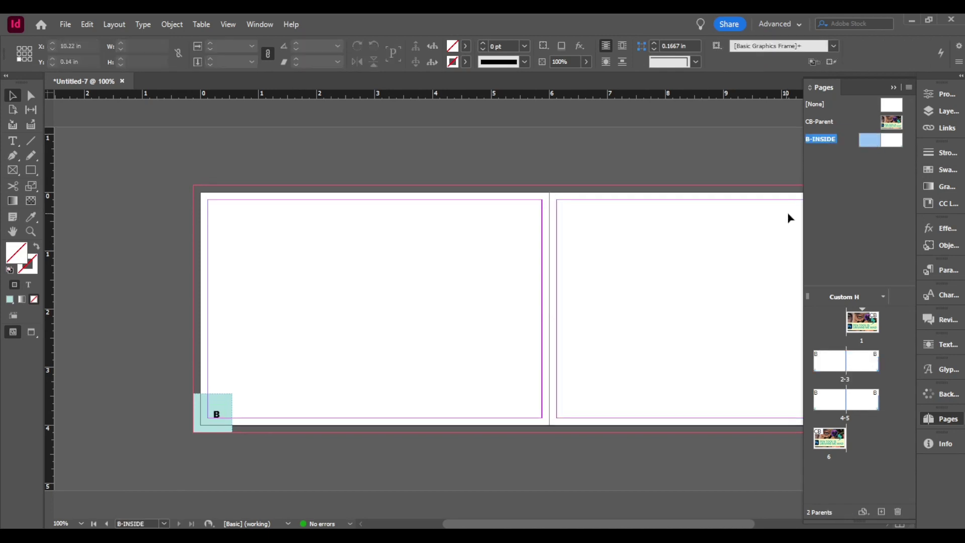
- Type 'PEN TOOL IS DRIVING ME MAD' in a new frame, bold like the B marker, and left-align it
left_click(13, 141)
left_click_drag(239, 407, 520, 416)
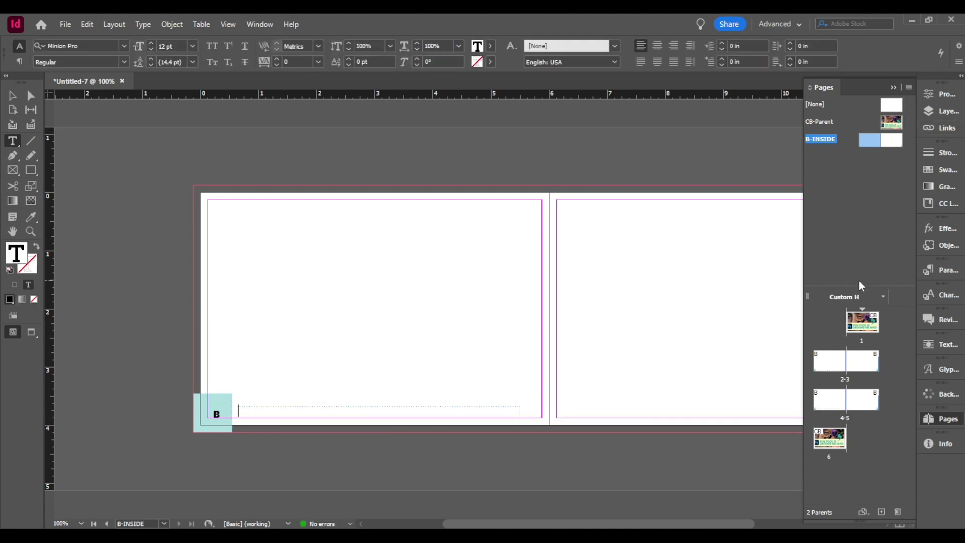
type("PEN")
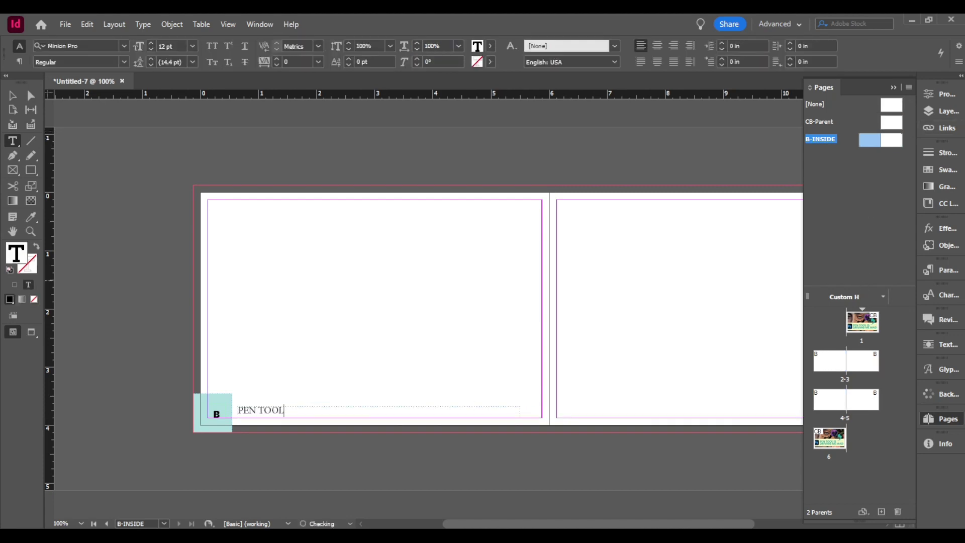
type(" TOOL IS DRIVING ME MAD")
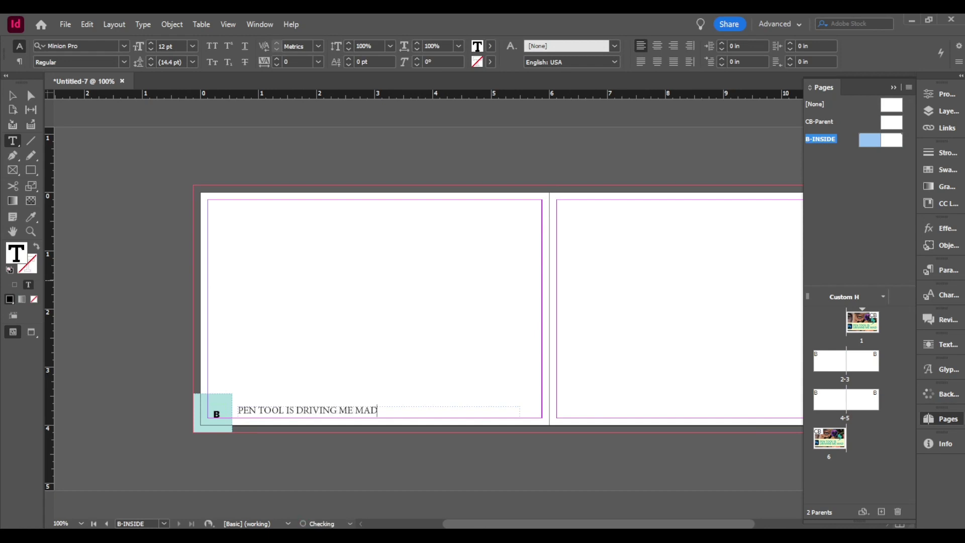
key("ctrl+a")
left_click(31, 217)
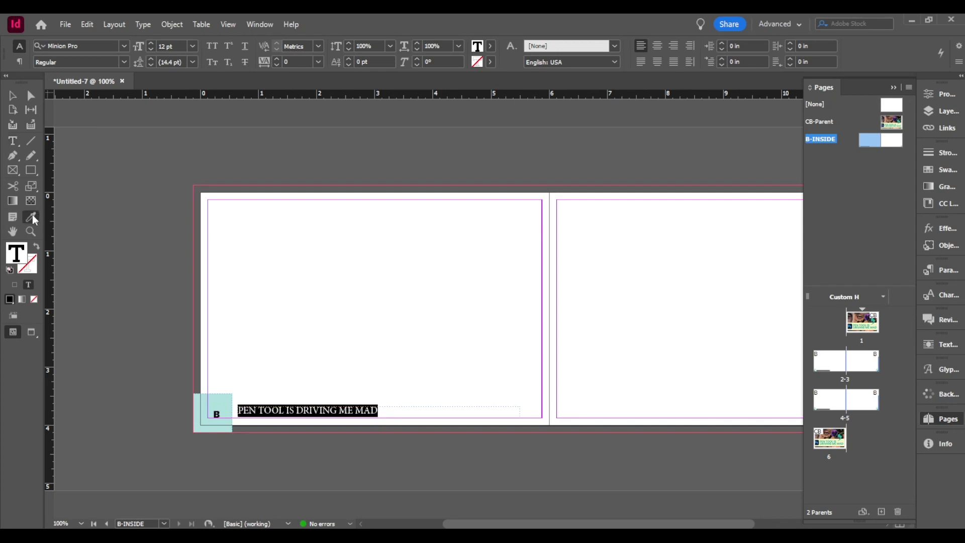
left_click(213, 411)
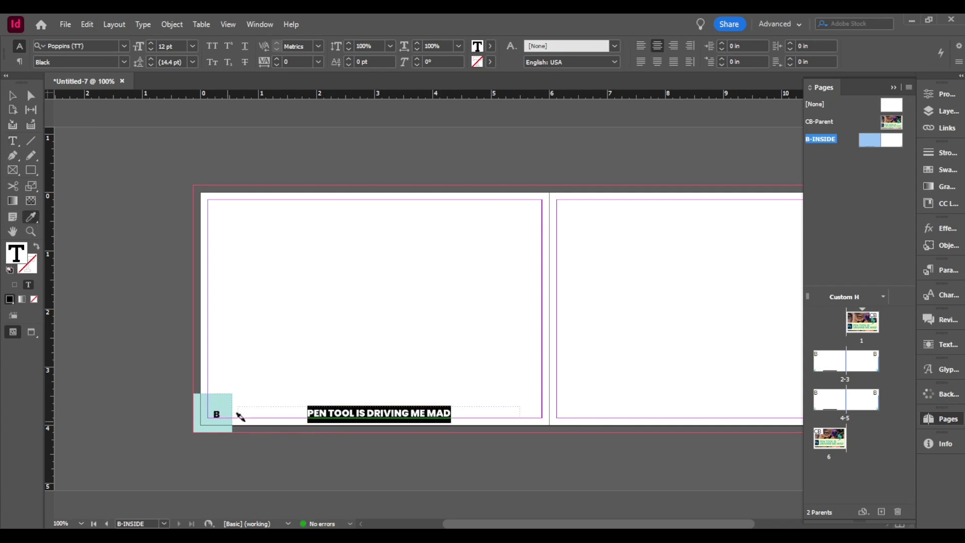
left_click(640, 46)
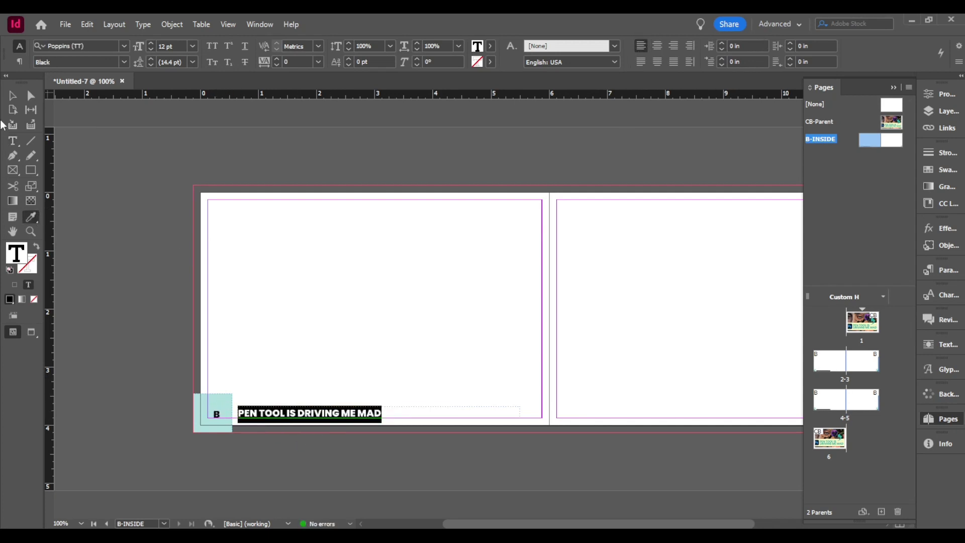
- Check the title on spreads 2-3 and 4-5, then move it to the left page's top-left margin
left_click(12, 96)
left_click(328, 427)
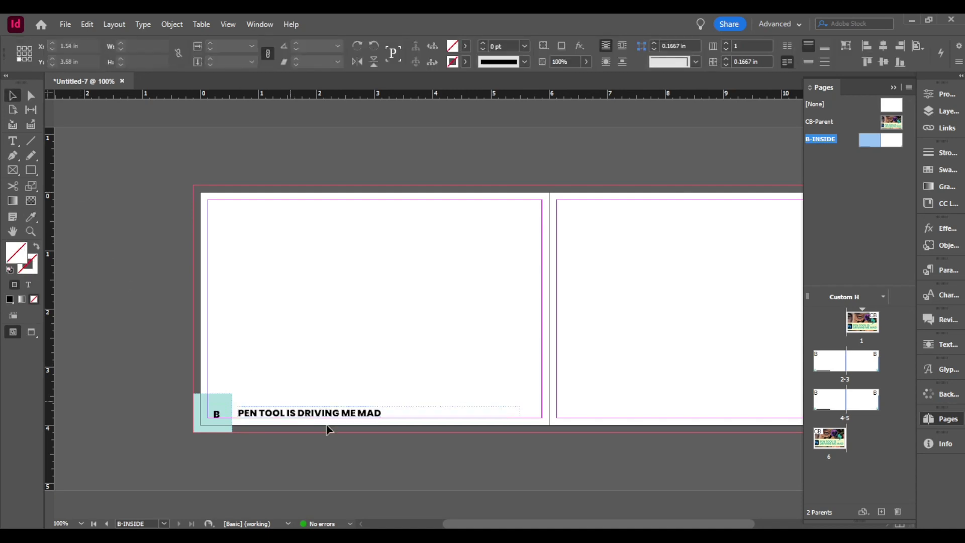
left_click(349, 415)
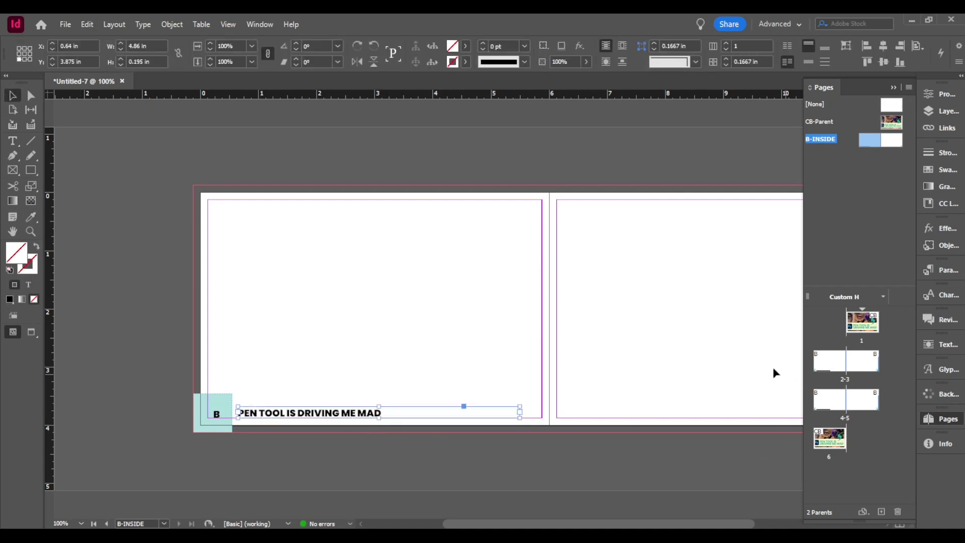
double_click(832, 369)
double_click(822, 401)
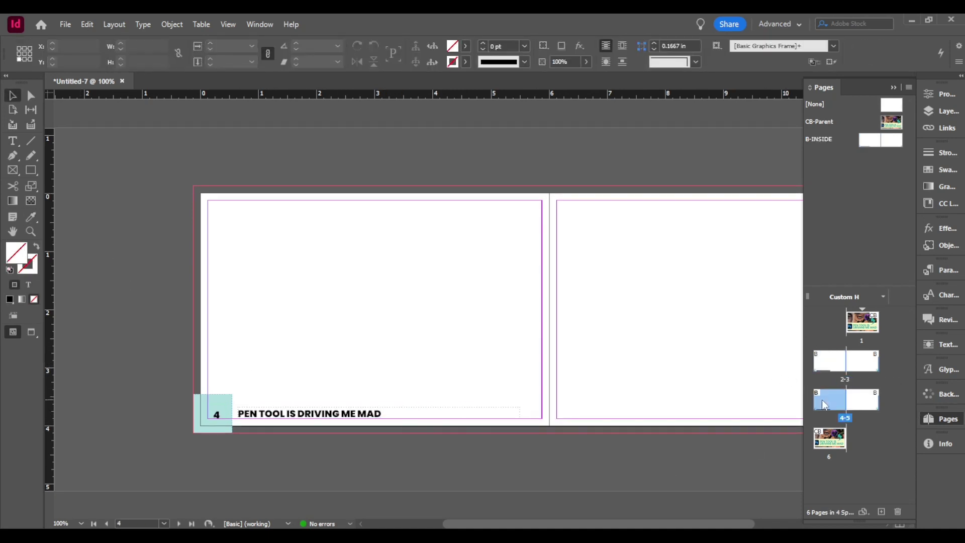
double_click(835, 372)
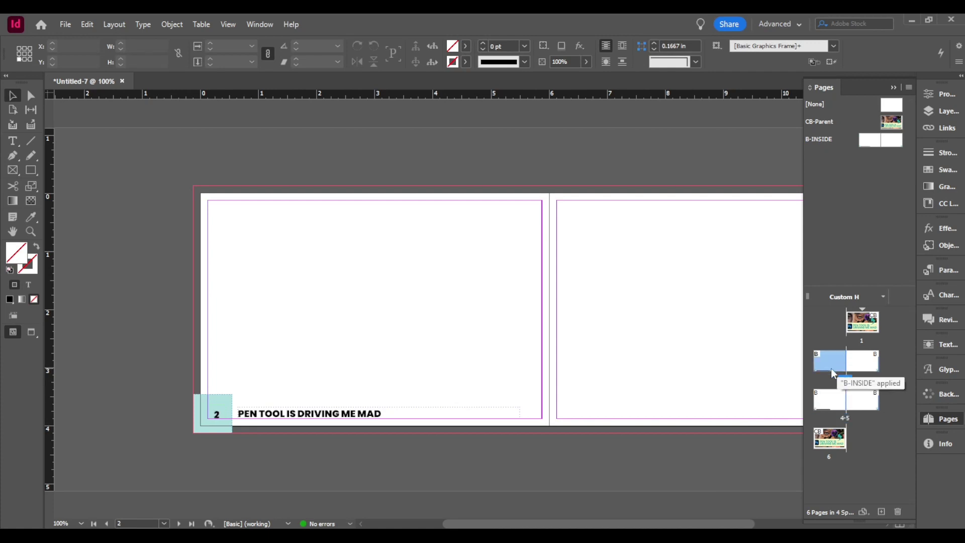
double_click(872, 140)
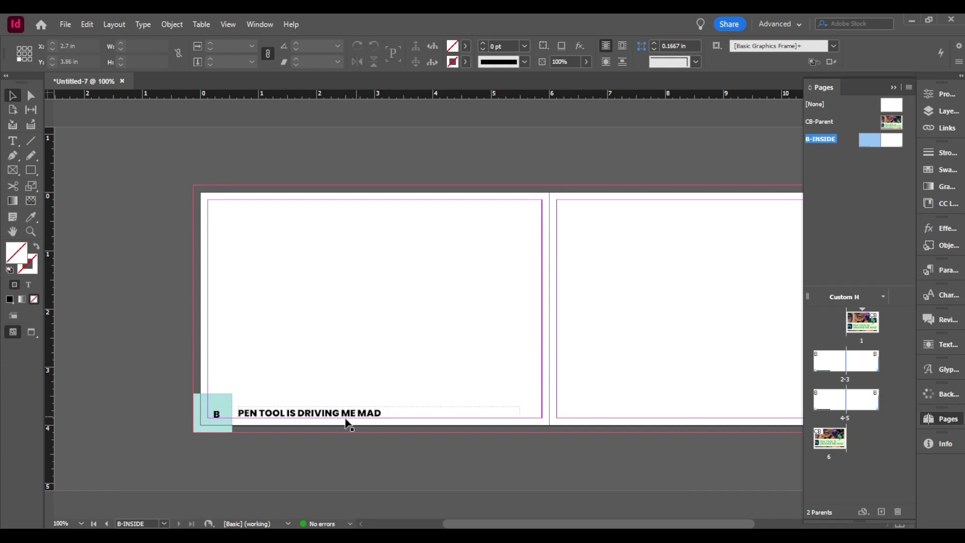
left_click_drag(345, 424, 545, 215)
- Pick the Line tool and magnify the area at the title's end
left_click(31, 141)
key("ctrl+space")
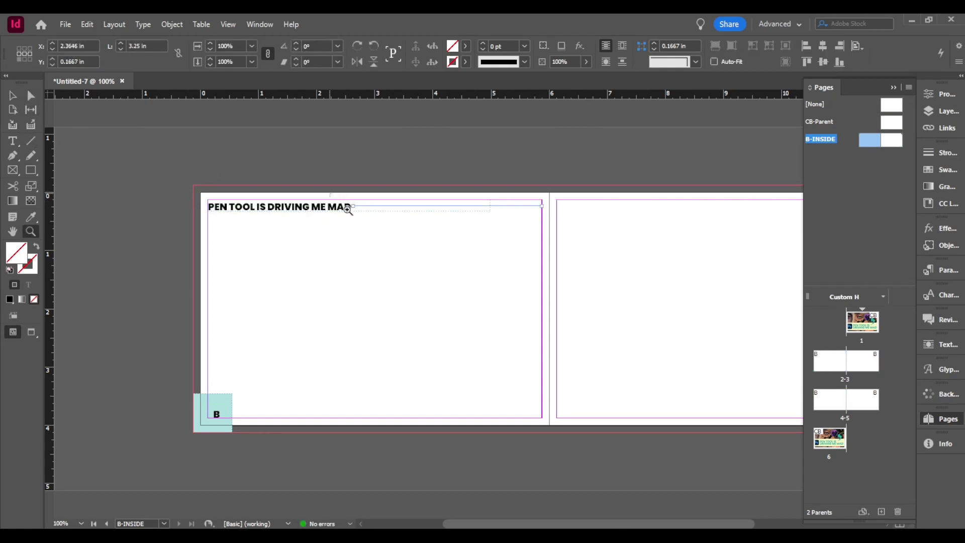
left_click_drag(347, 210, 496, 242)
- Pull the rule line's start clear of the title and zoom back out
left_click(441, 287, "ctrl+alt")
left_click(502, 369, "ctrl+alt")
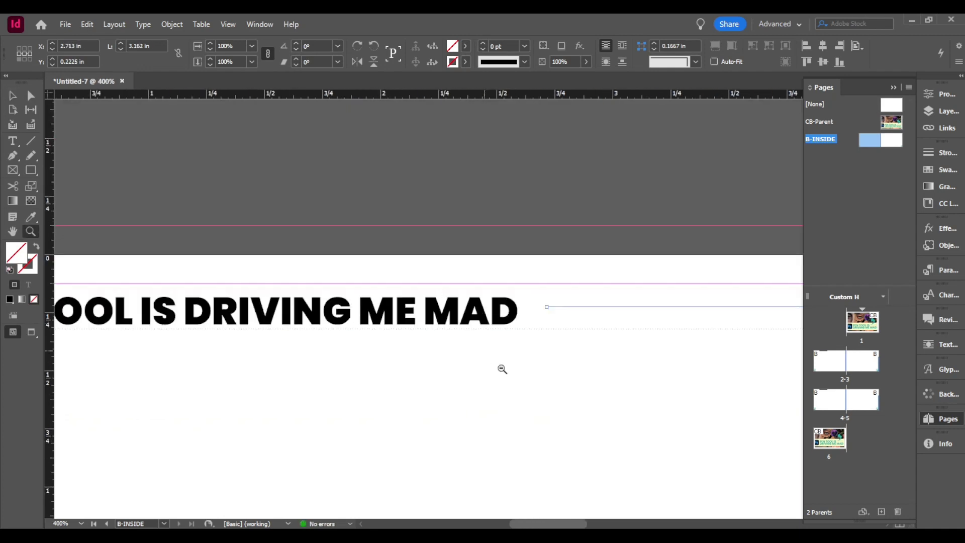
left_click(502, 369, "ctrl+alt")
left_click(448, 321, "ctrl+alt")
left_click(448, 321, "ctrl+alt")
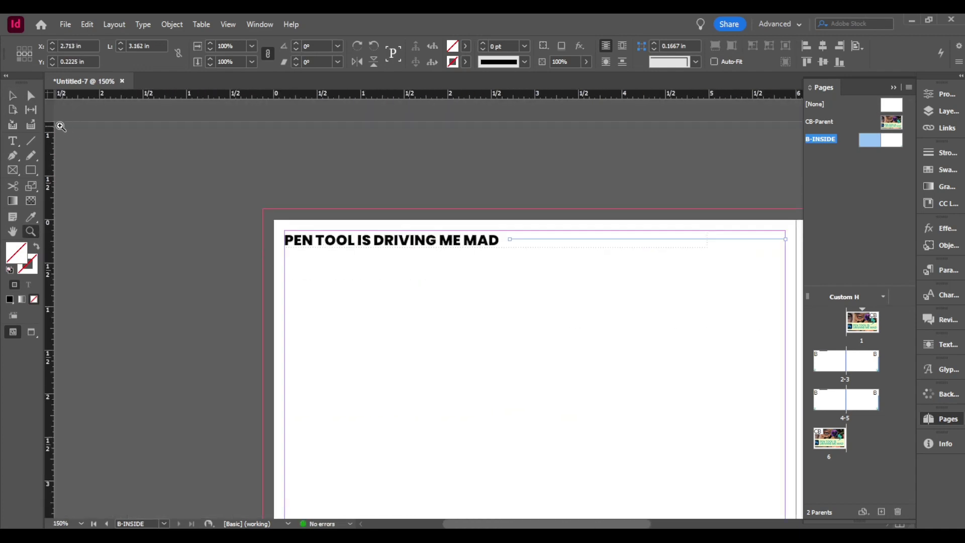
- Set the title in Poppins Regular and shrink its frame to fit the text
triple_click(449, 234)
left_click(119, 61)
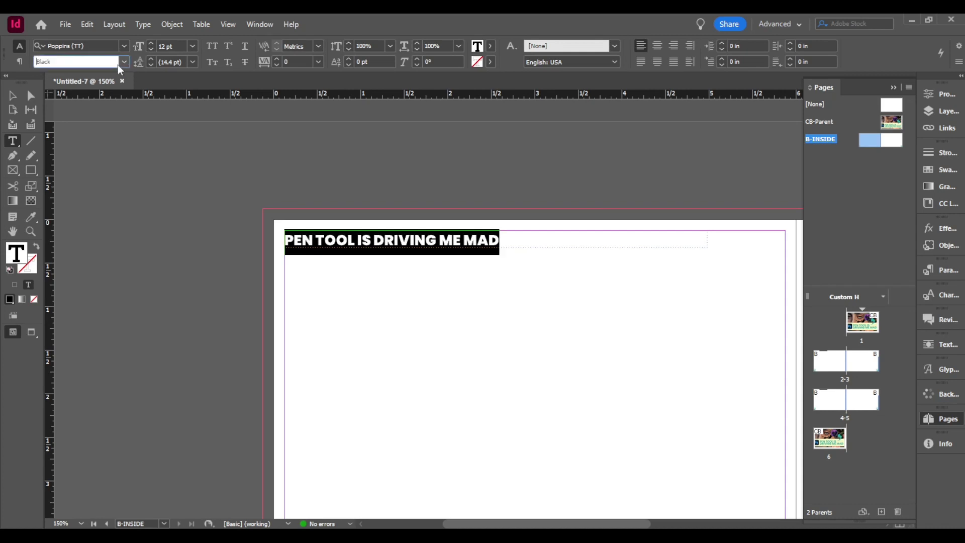
type("m")
left_click(98, 75)
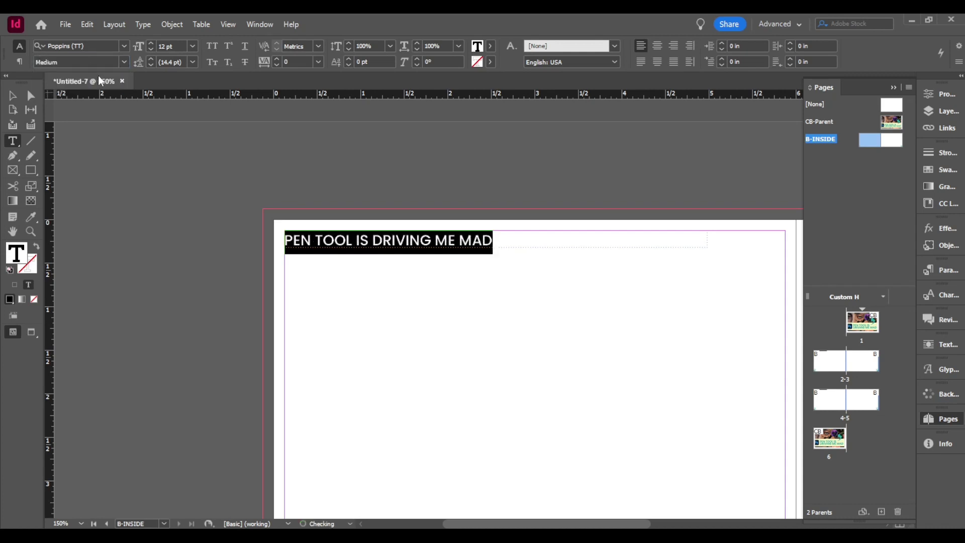
left_click(119, 46)
type("poppins")
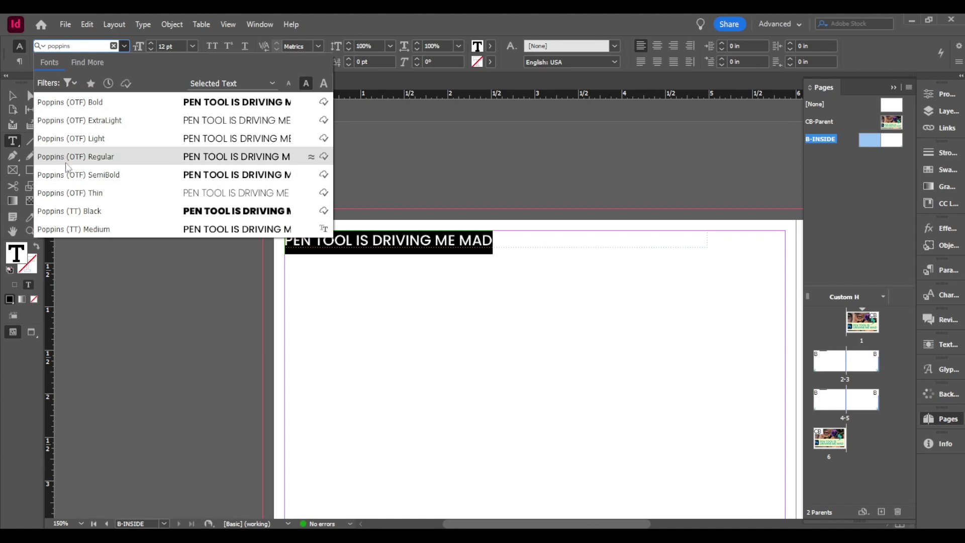
left_click(67, 164)
left_click(13, 95)
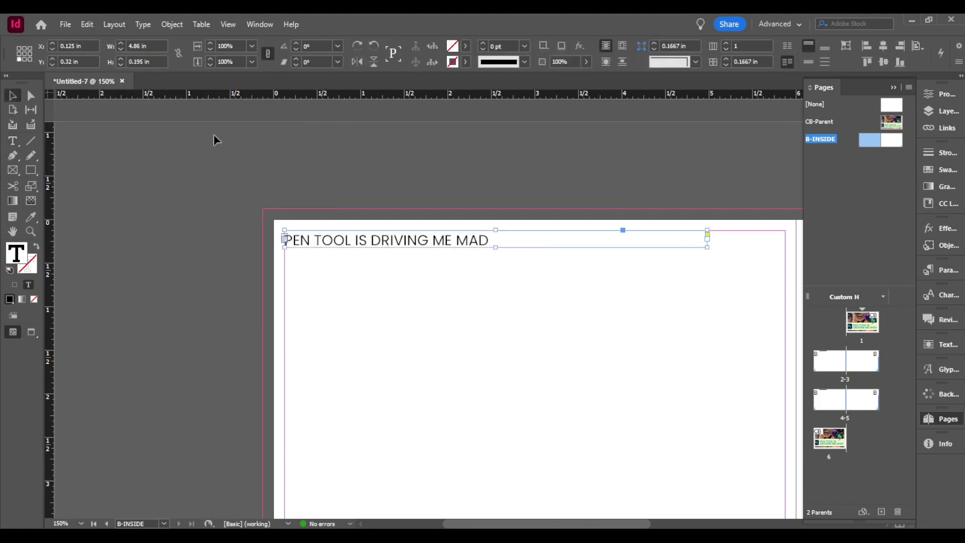
left_click_drag(709, 244, 492, 241)
left_click(597, 239)
- Give the rule line the B marker's teal stroke and extend its left end toward the title
key("ctrl+alt+shift+v")
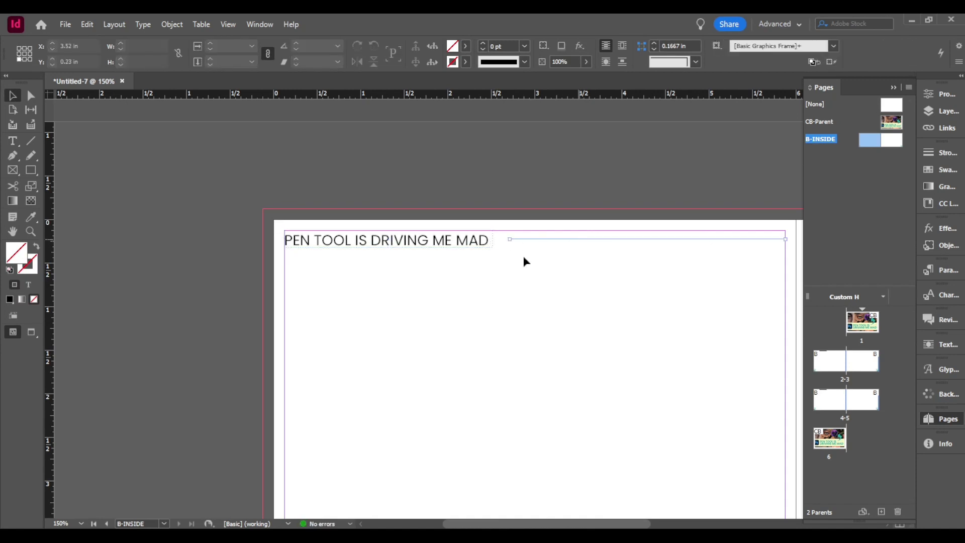
left_click(31, 217)
scroll(180, 312, "down", 4)
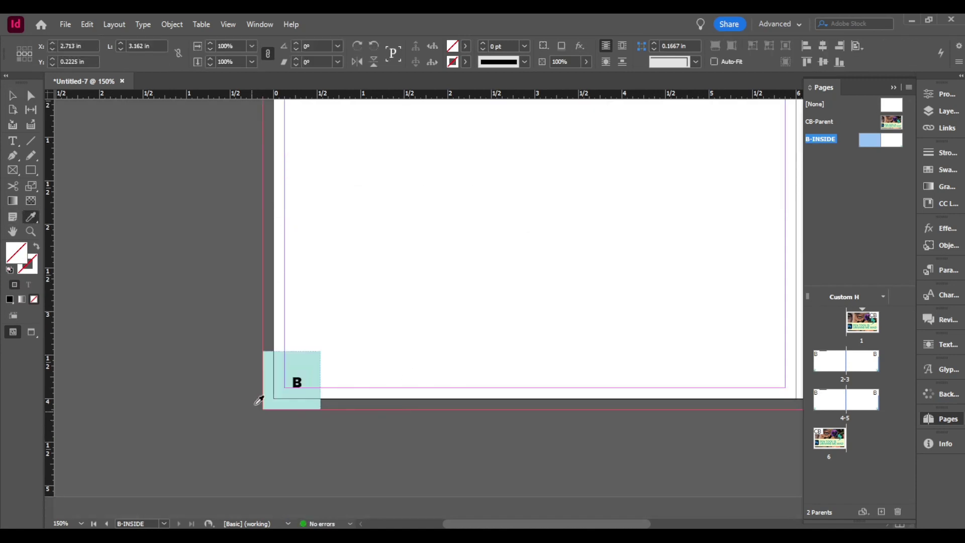
left_click(266, 378)
left_click(38, 247)
scroll(543, 280, "up", 4)
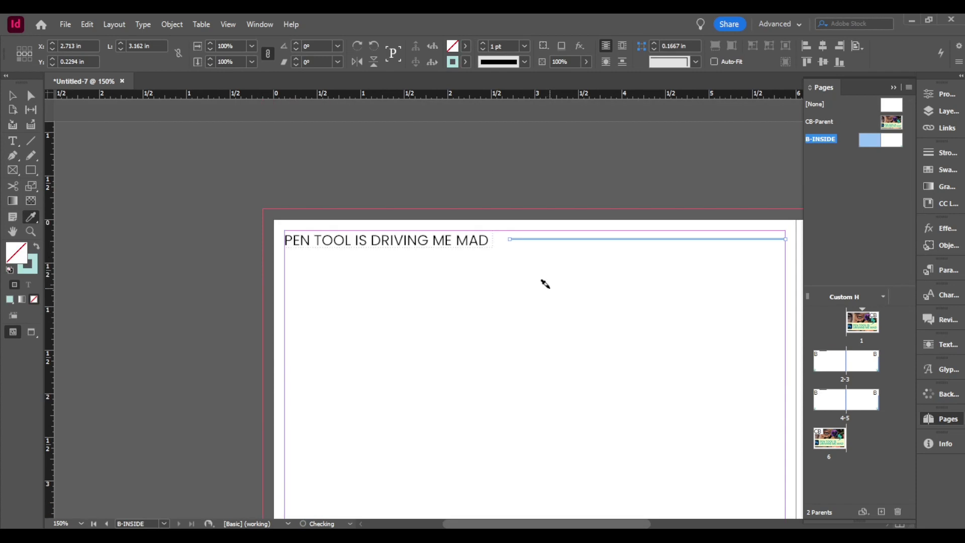
left_click(11, 94)
left_click_drag(510, 239, 502, 239)
left_click(560, 245)
- Align the title and rule line to each other using Align to Selection
left_click(469, 246)
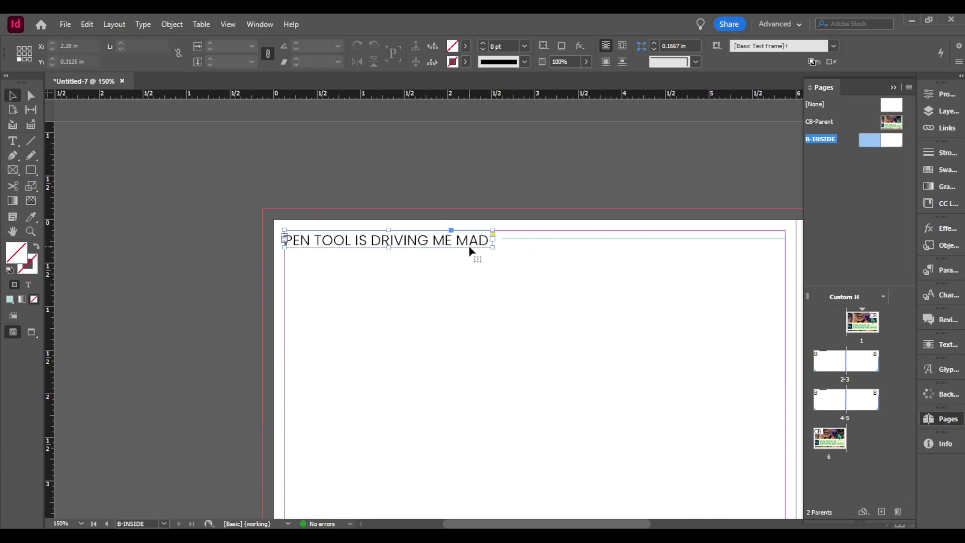
left_click(534, 239, "shift")
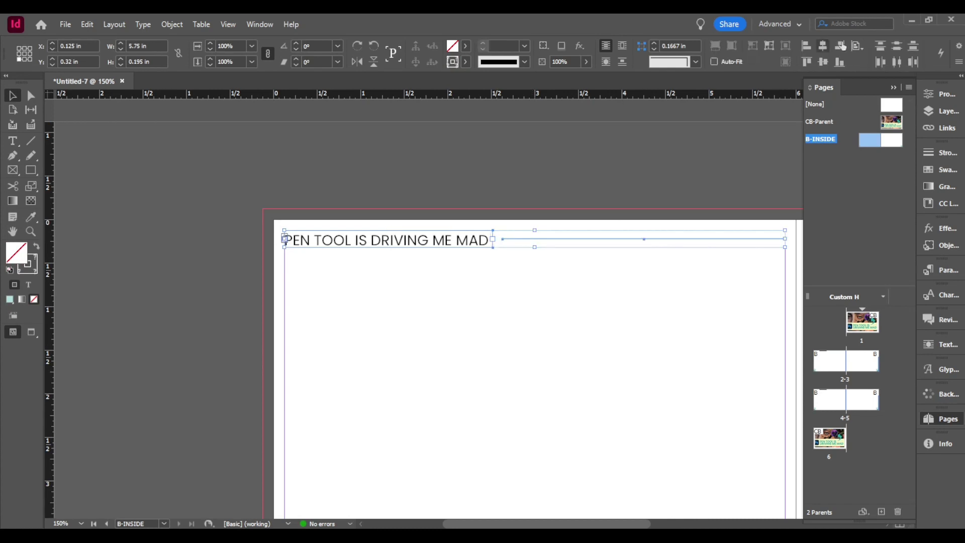
left_click(839, 62)
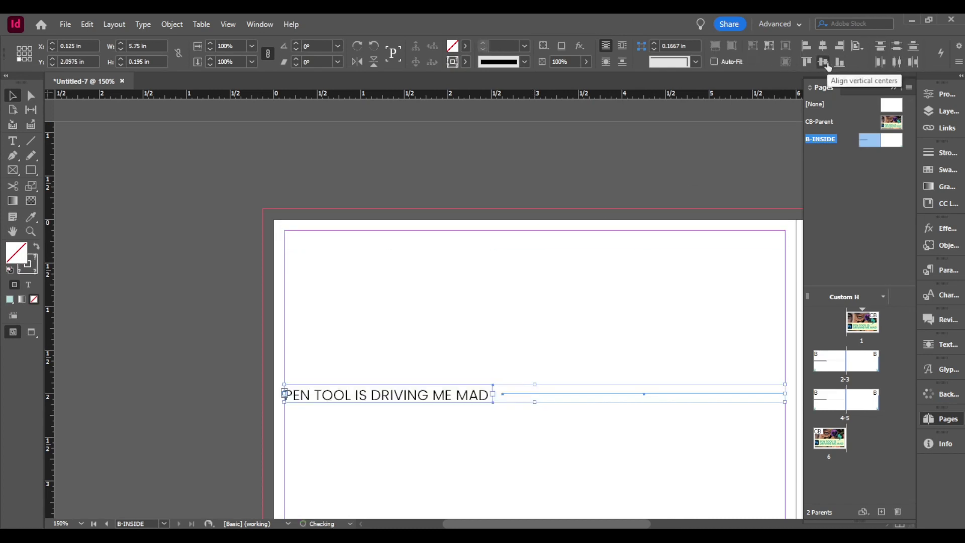
key("ctrl+z")
left_click(859, 47)
left_click(875, 48)
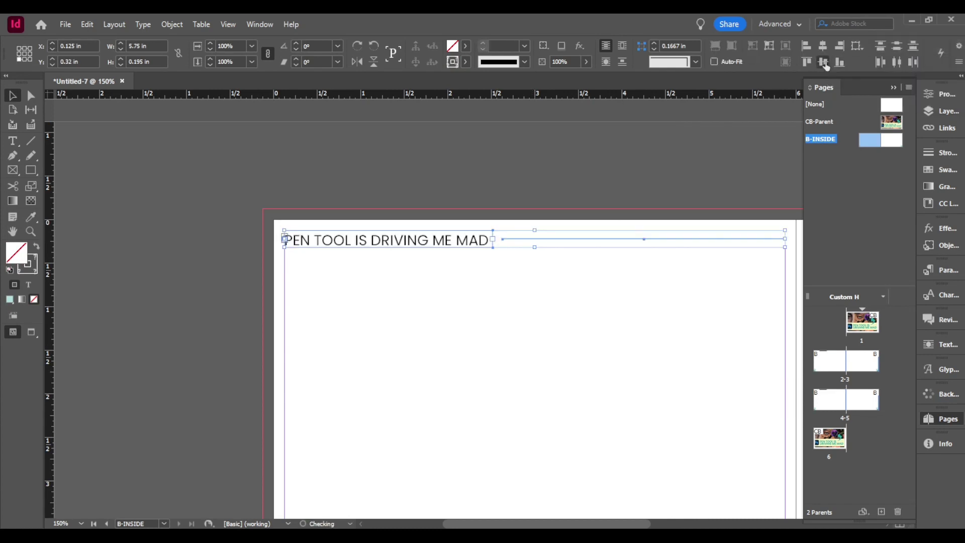
left_click(604, 382)
key("z")
left_click(526, 338, "alt")
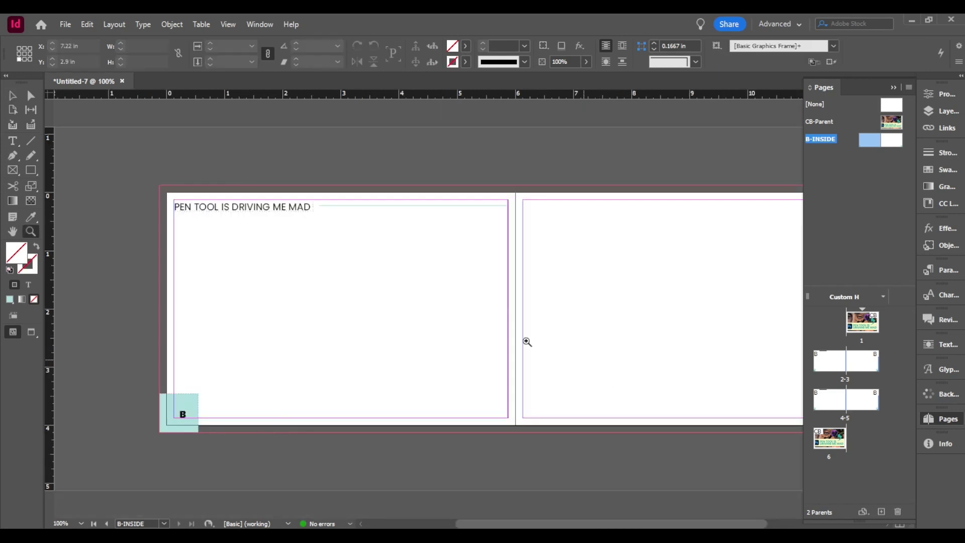
- Check spread 2-3, then reopen the B-INSIDE parent and select the rule line
double_click(819, 365)
left_click(13, 95)
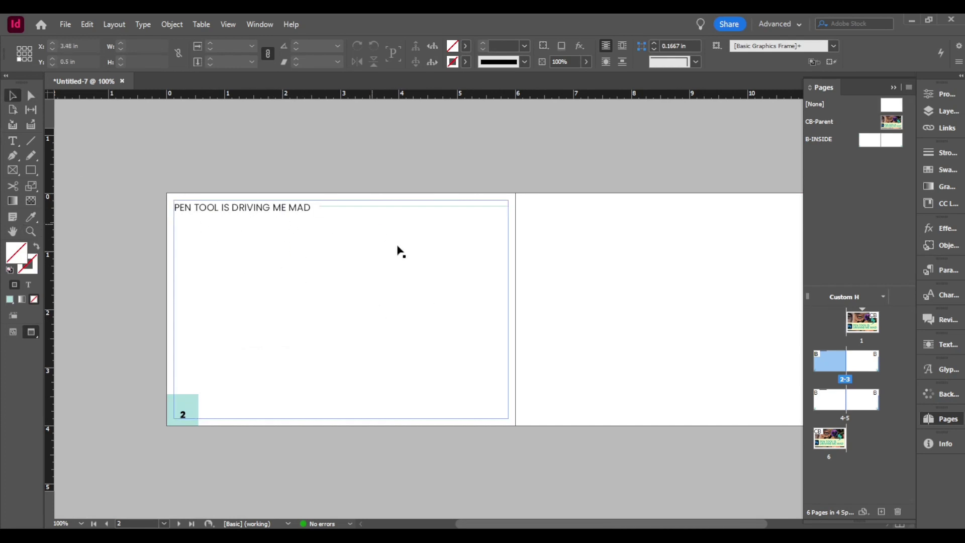
double_click(880, 146)
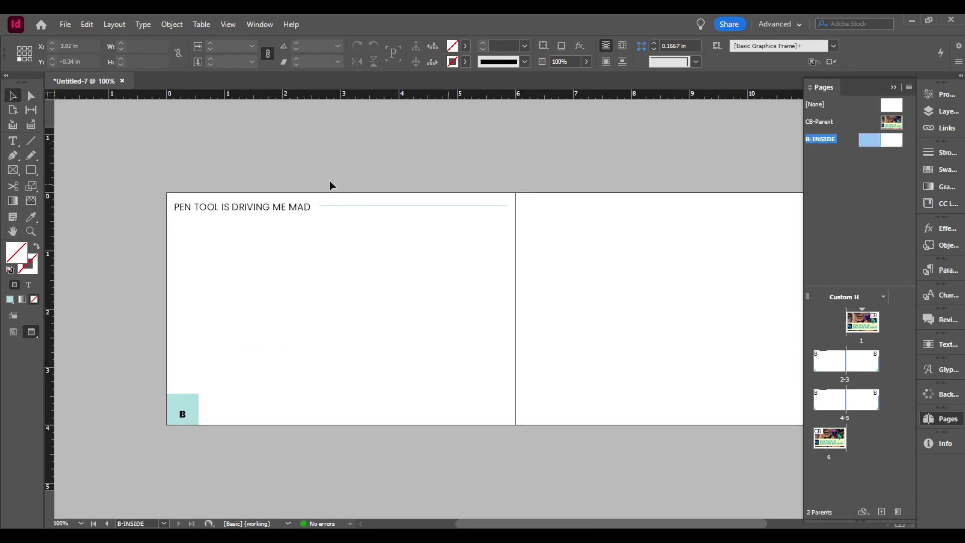
key("ctrl+equal")
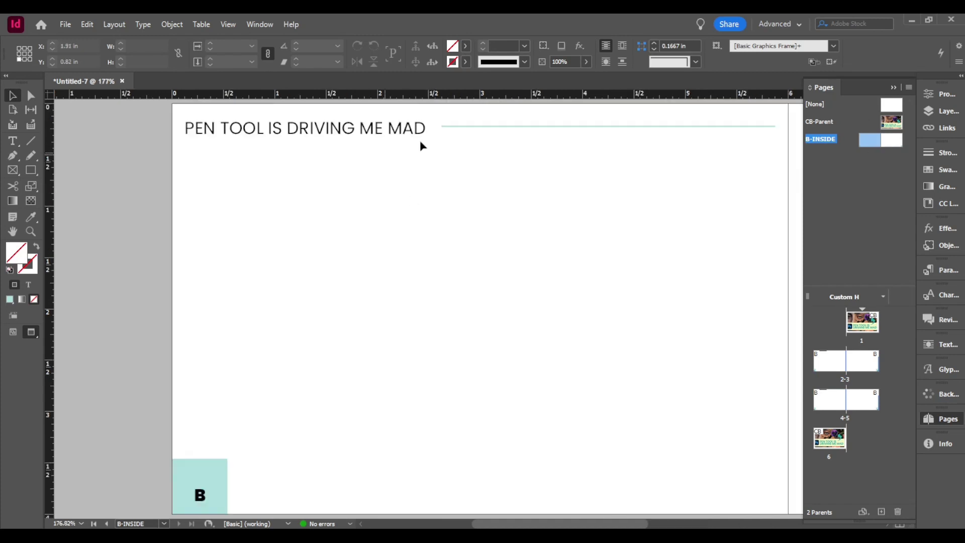
key("z")
left_click(563, 279, "alt")
left_click(471, 358, "alt")
left_click(12, 95)
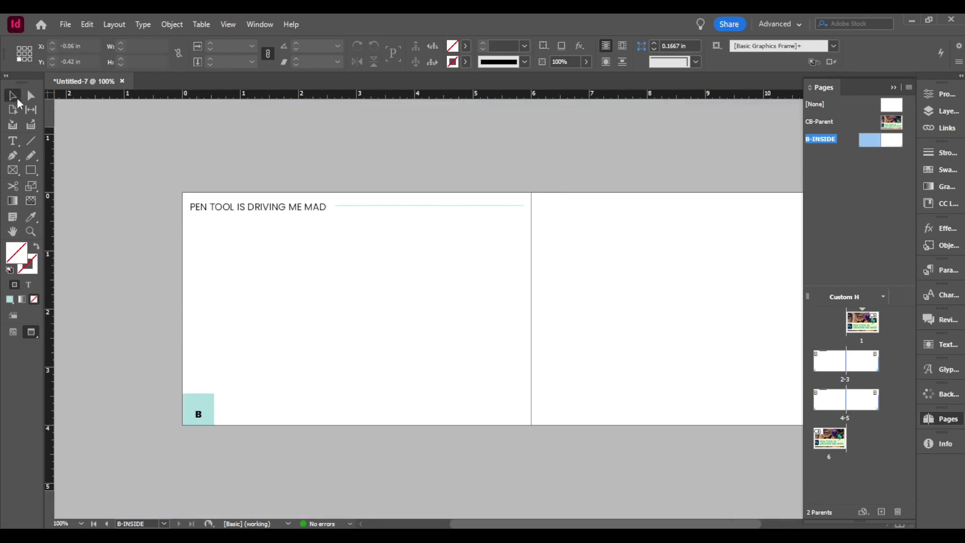
left_click(448, 206)
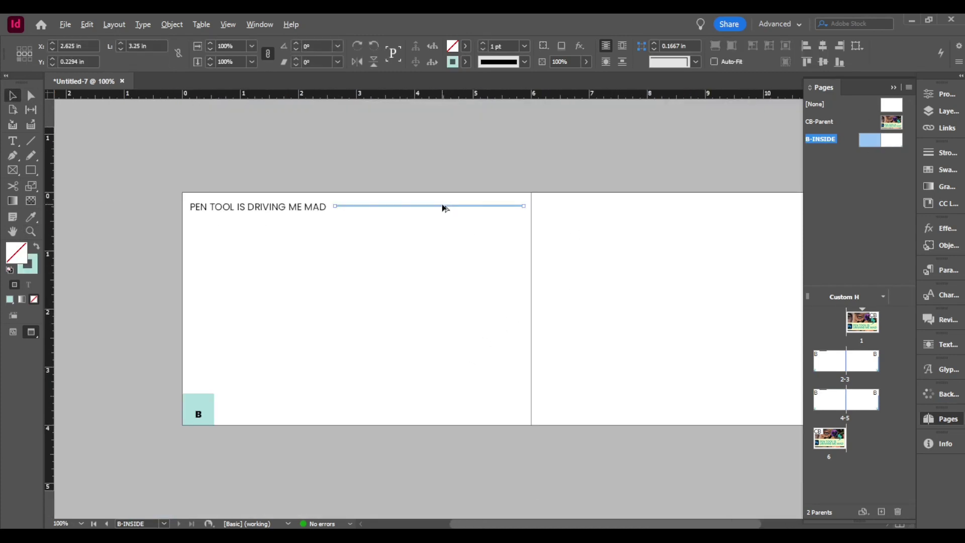
- Copy the rule and running title onto the right page and right-align the title text
left_click_drag(445, 208, 648, 210)
left_click_drag(234, 210, 777, 223)
scroll(696, 308, "right", 5)
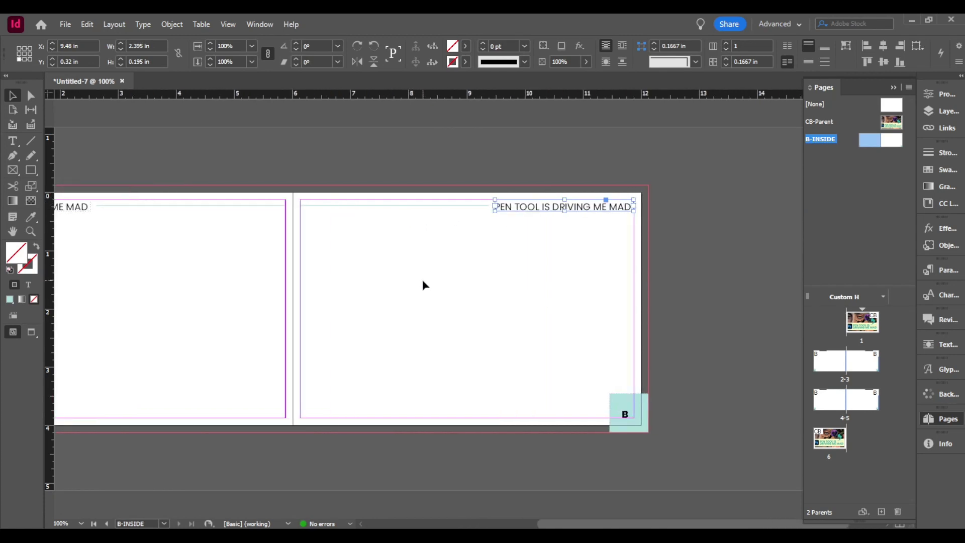
double_click(601, 210)
key("ctrl+a")
left_click(674, 46)
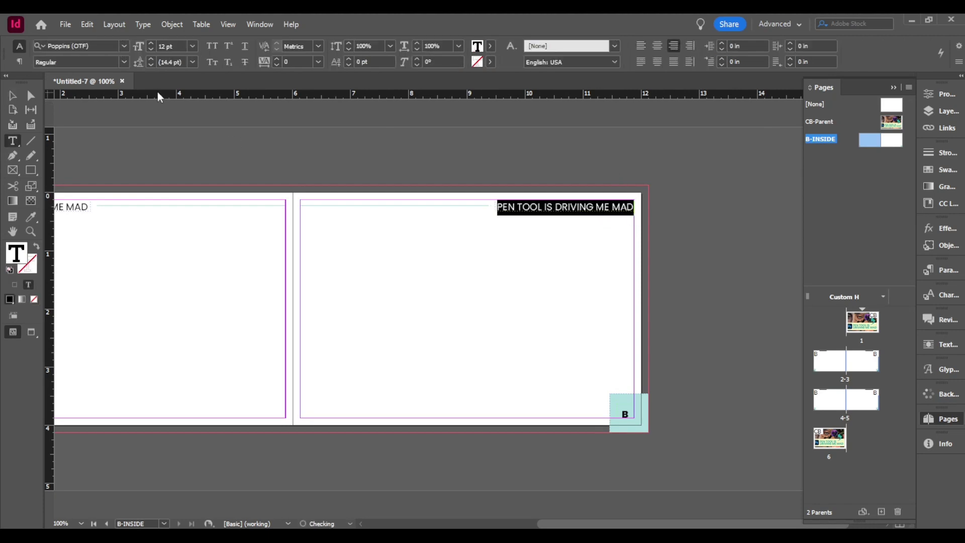
left_click(12, 95)
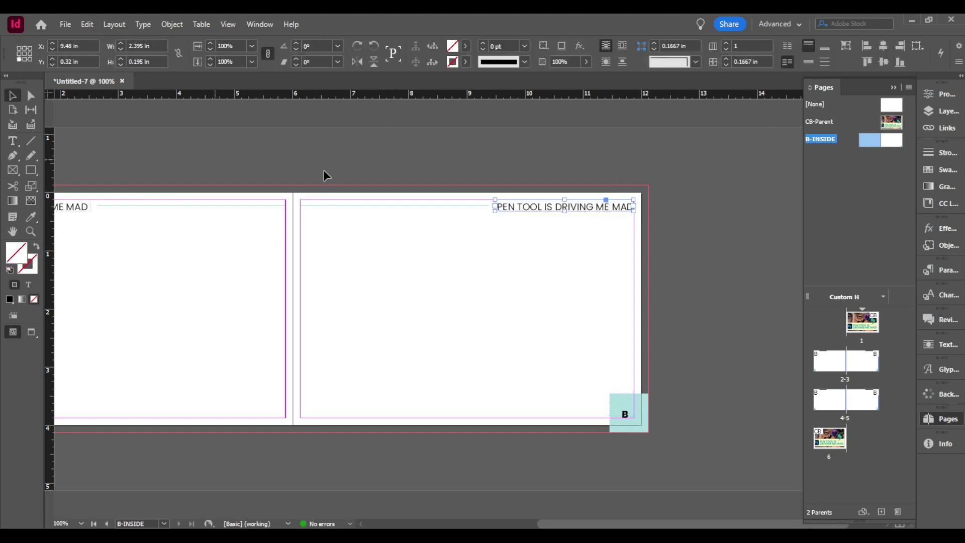
double_click(842, 366)
- Draw a 3 x 3 in circle across the spread 2-3 spine and fill it with the page-number teal
key("z")
key("ctrl+minus")
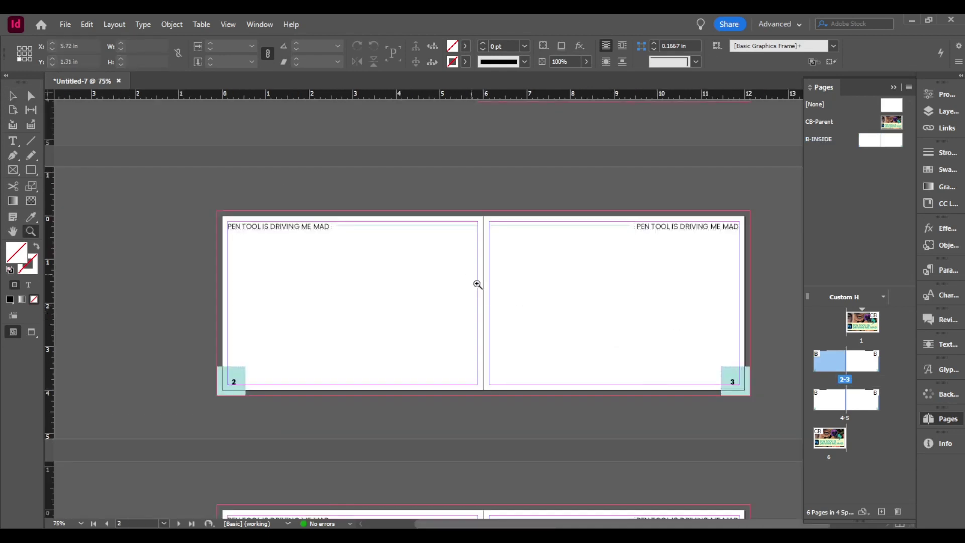
key("w")
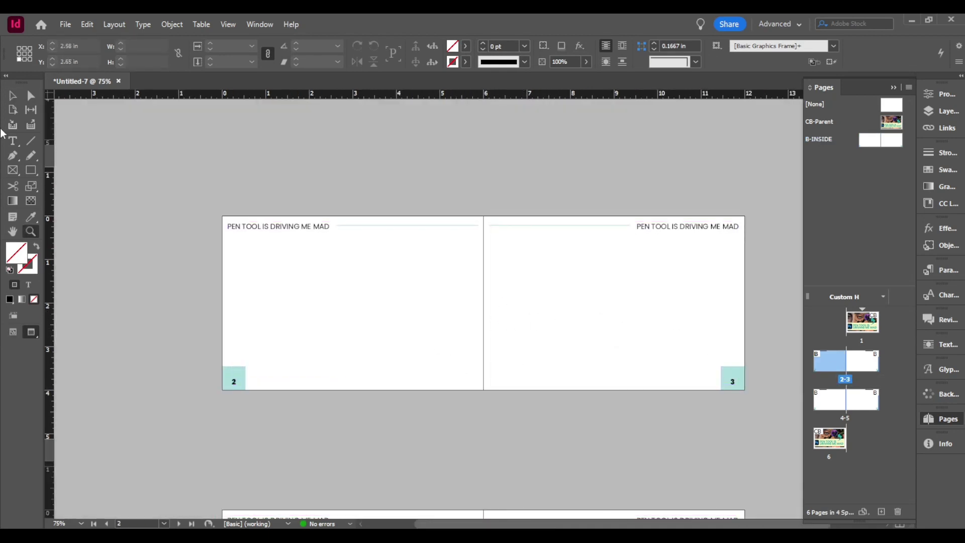
left_click_drag(25, 170, 75, 196)
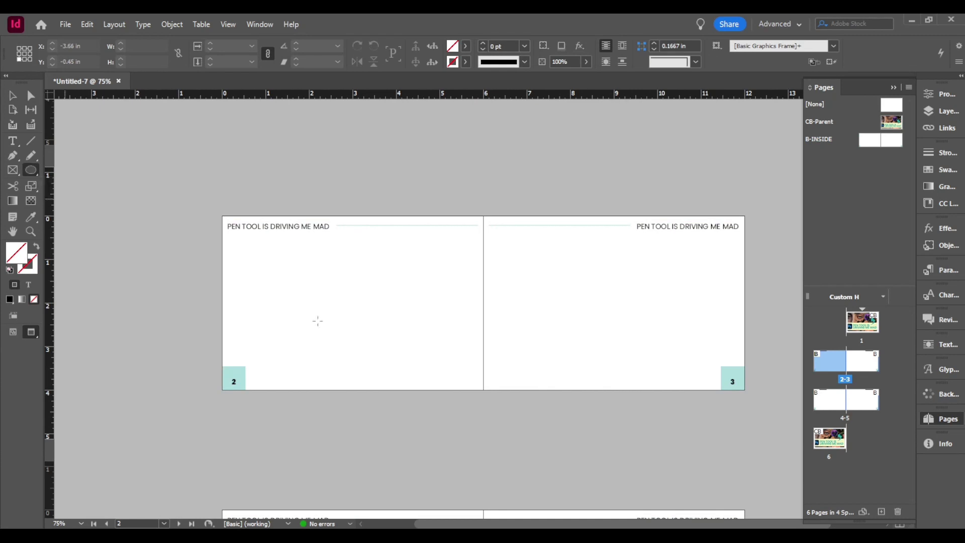
left_click_drag(481, 310, 549, 368)
left_click(31, 216)
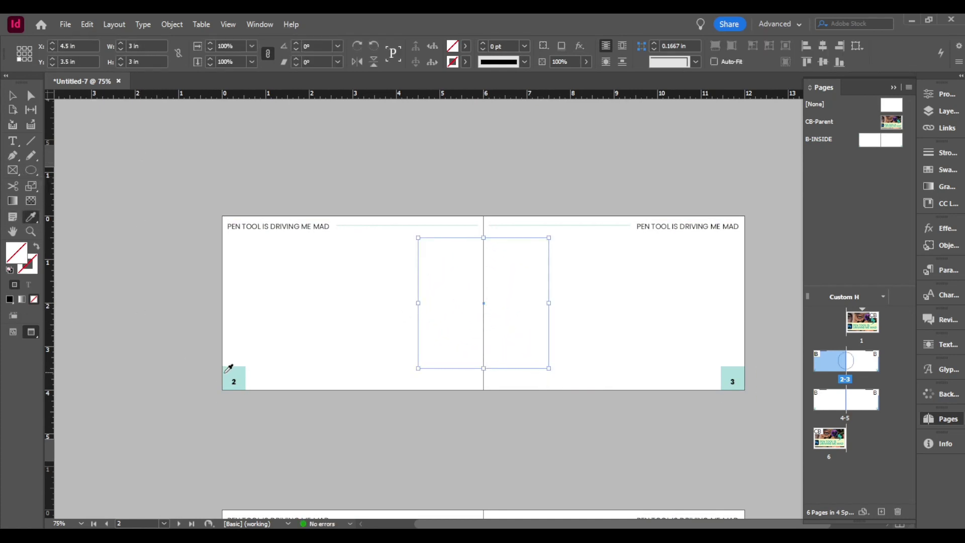
left_click(231, 371)
left_click(13, 97)
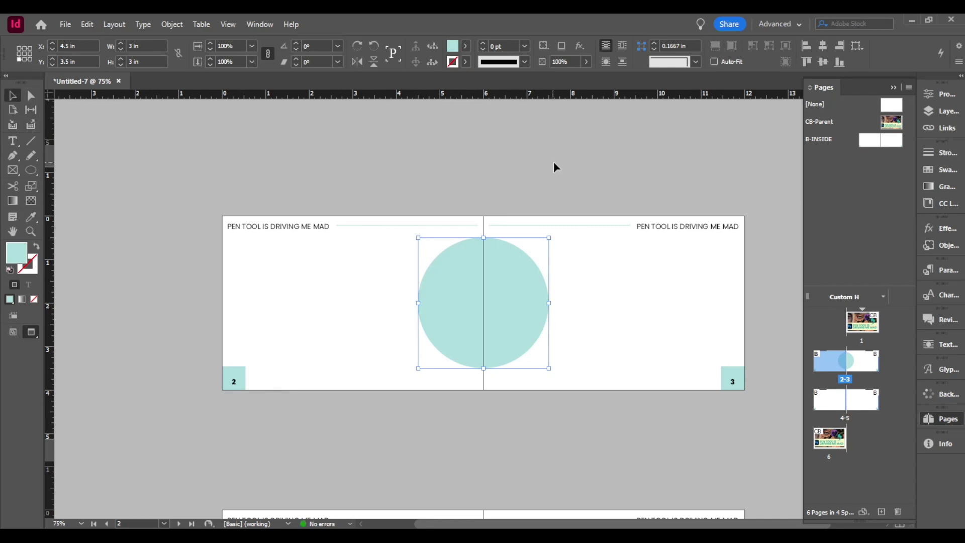
left_click(555, 168)
left_click(601, 304)
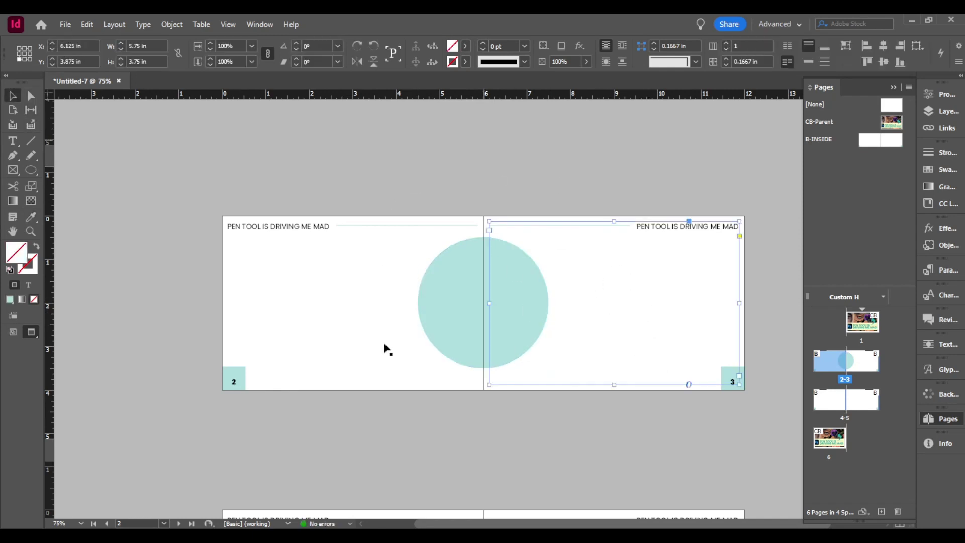
double_click(821, 365)
double_click(862, 362)
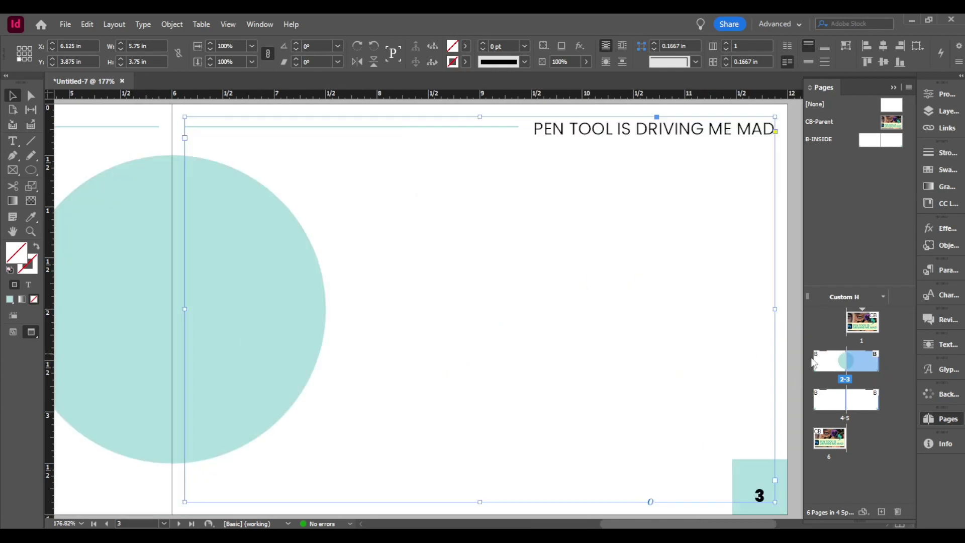
double_click(833, 365)
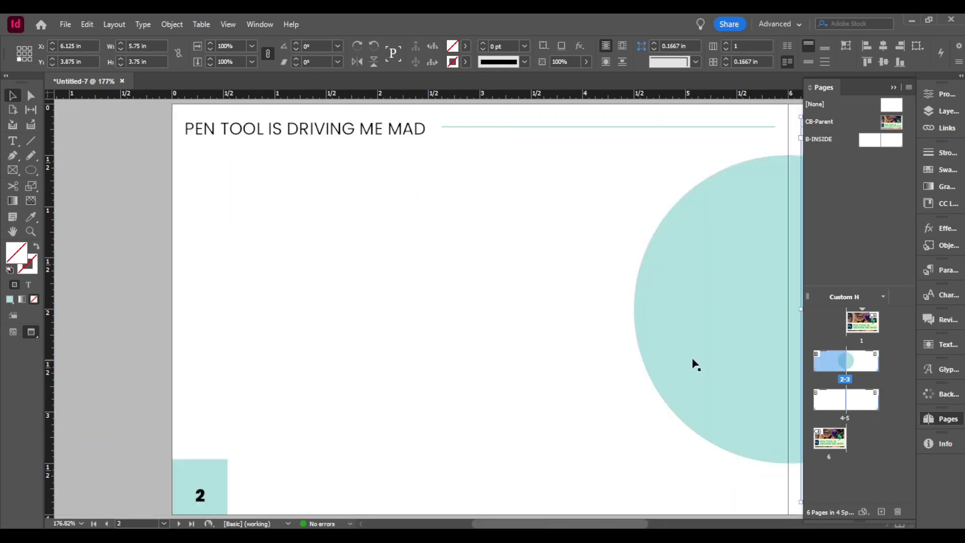
double_click(865, 142)
key("z")
left_click(648, 280, "alt")
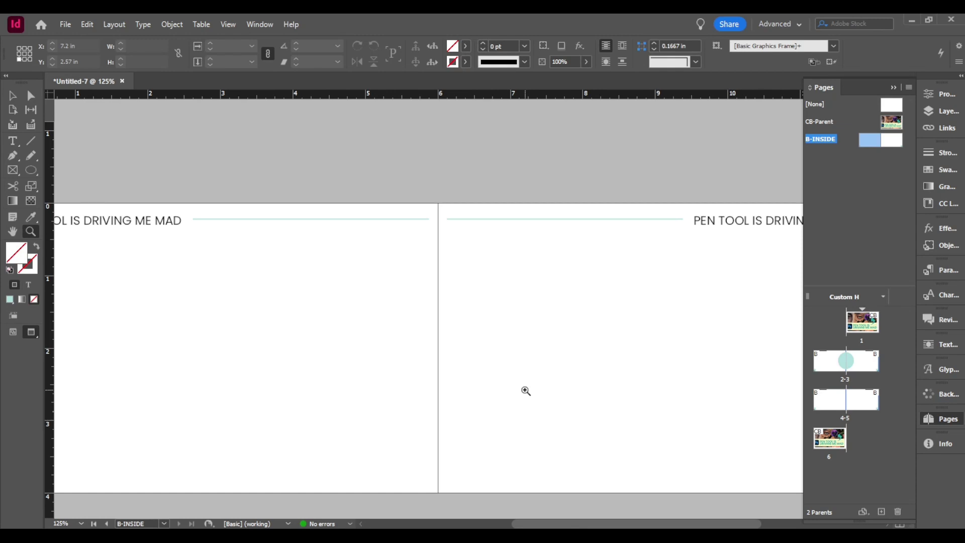
key("ctrl+1")
double_click(846, 400)
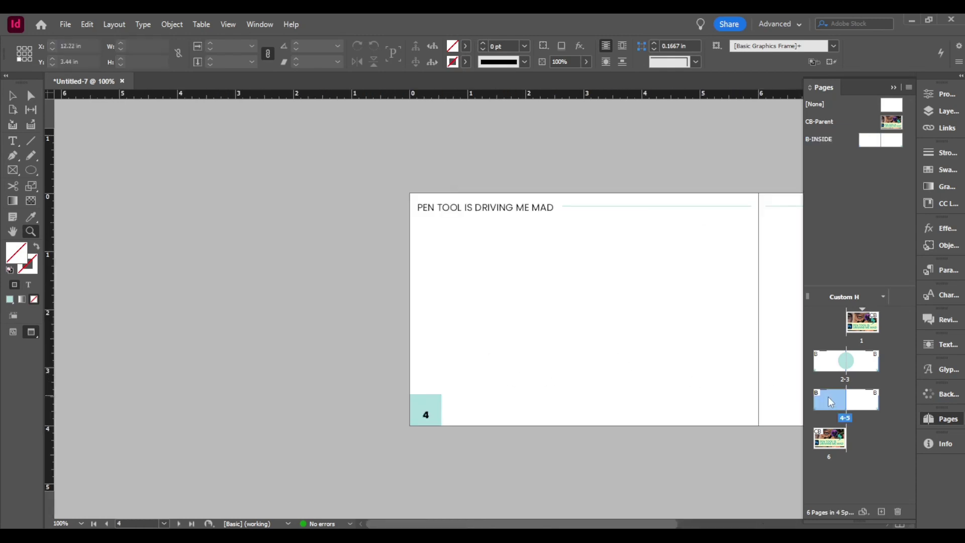
key("ctrl+minus")
scroll(592, 336, "down", 5)
scroll(493, 192, "up", 10)
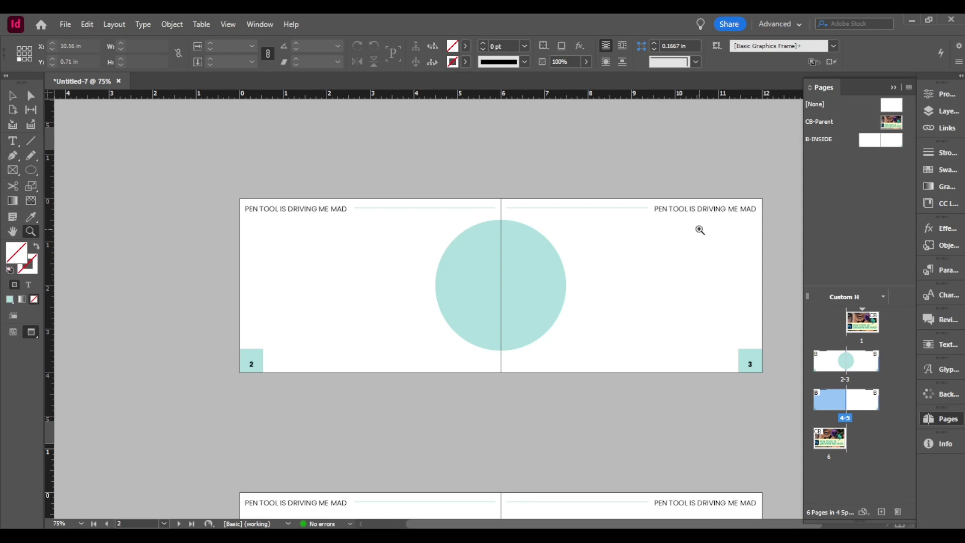
- Pan and scroll the view up to the cover image on page 1
scroll(593, 347, "down", 5)
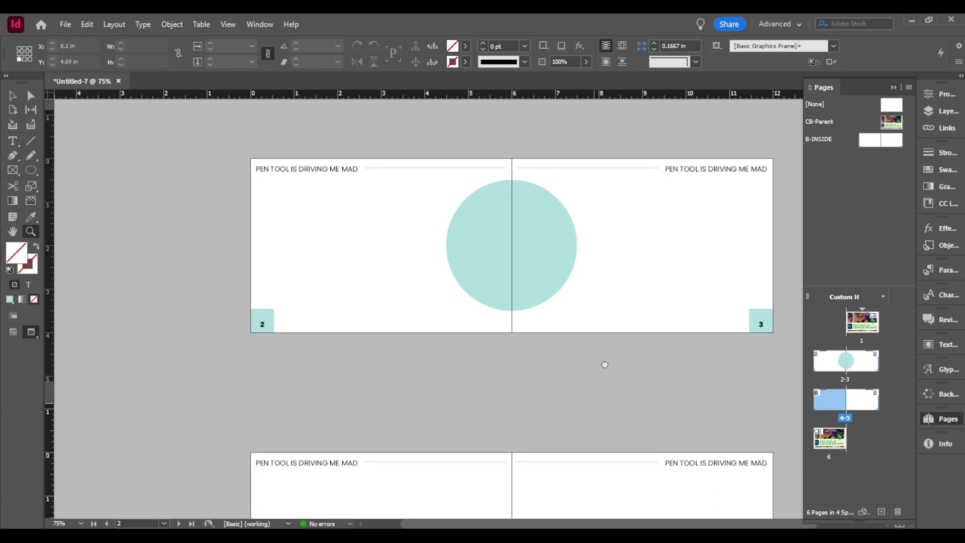
left_click_drag(553, 254, 520, 303)
left_click(13, 95)
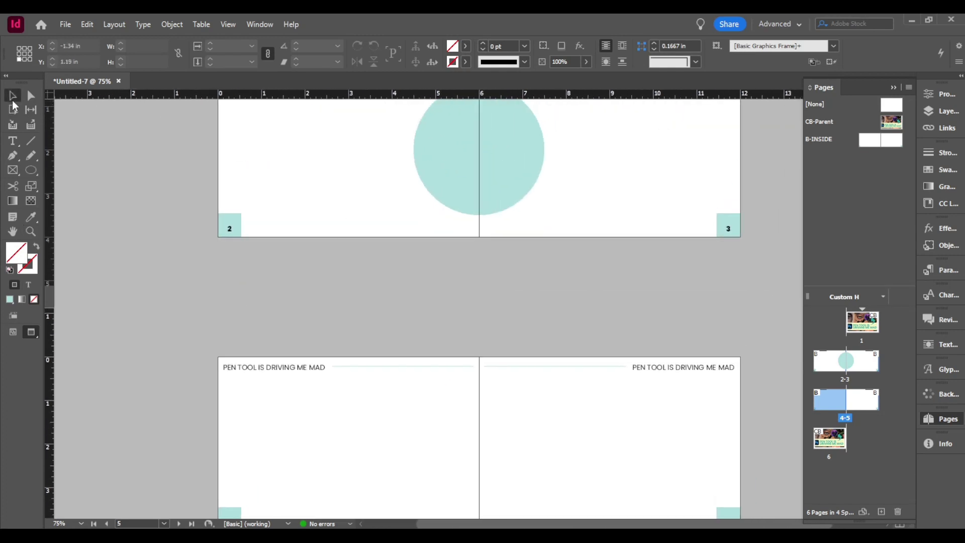
scroll(493, 420, "down", 1)
scroll(357, 362, "up", 10)
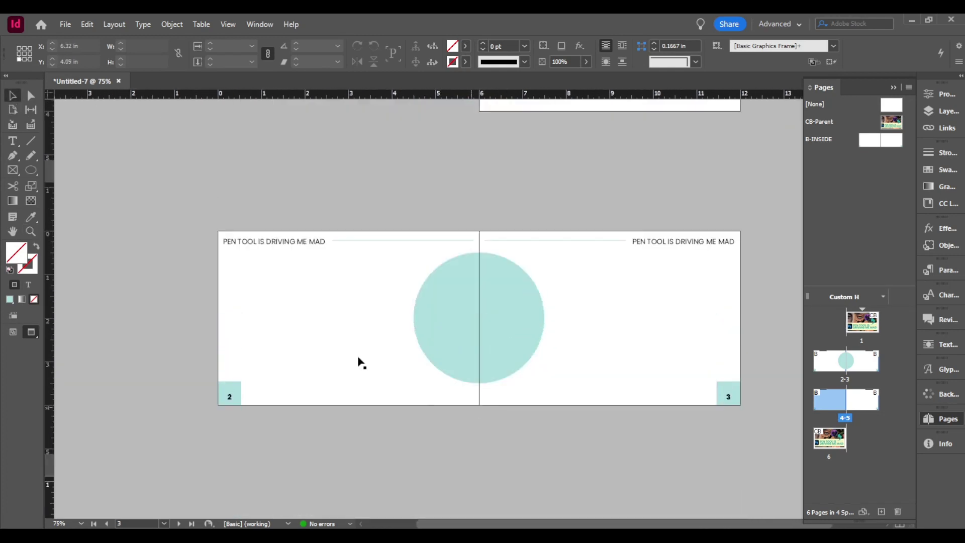
scroll(629, 249, "up", 2)
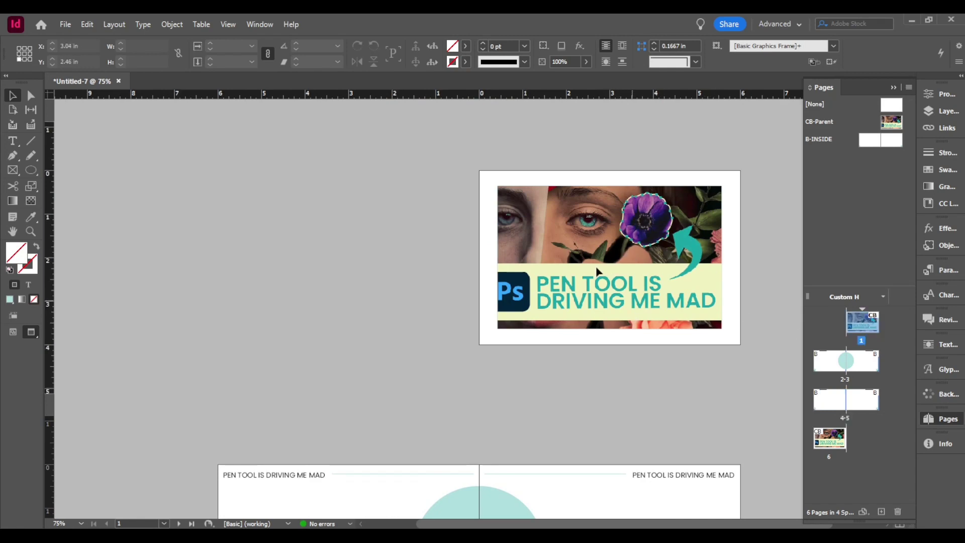